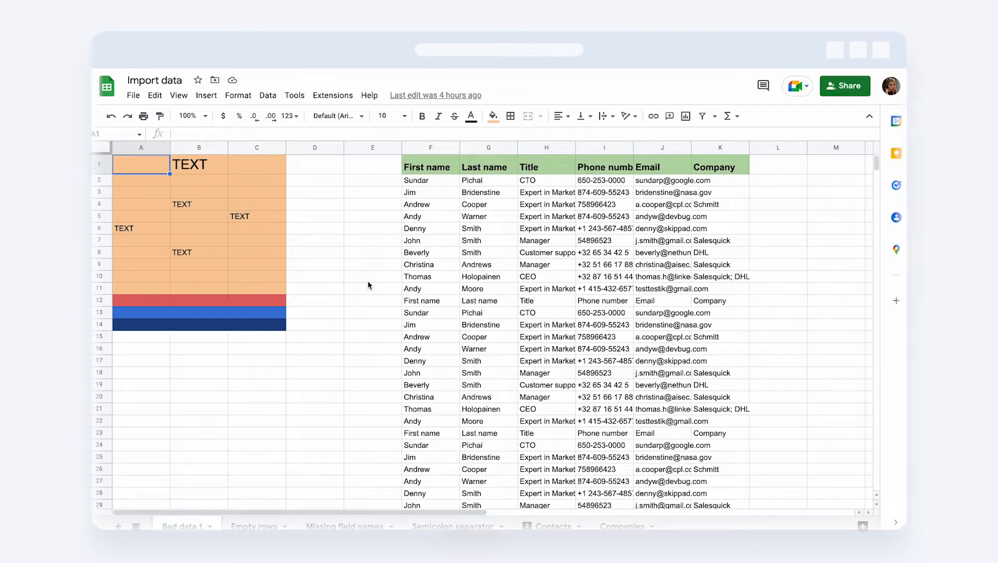
# - Open the Empty rows sheet and examine its header row and the blank rows beneath it
pyautogui.click(244, 526)
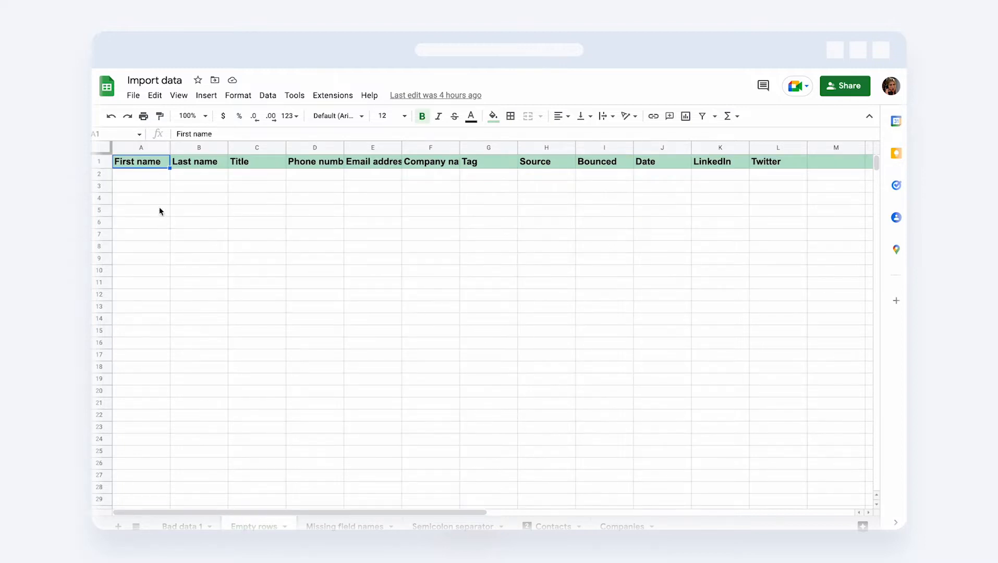
pyautogui.click(126, 178)
pyautogui.moveTo(126, 178); pyautogui.dragTo(686, 345)
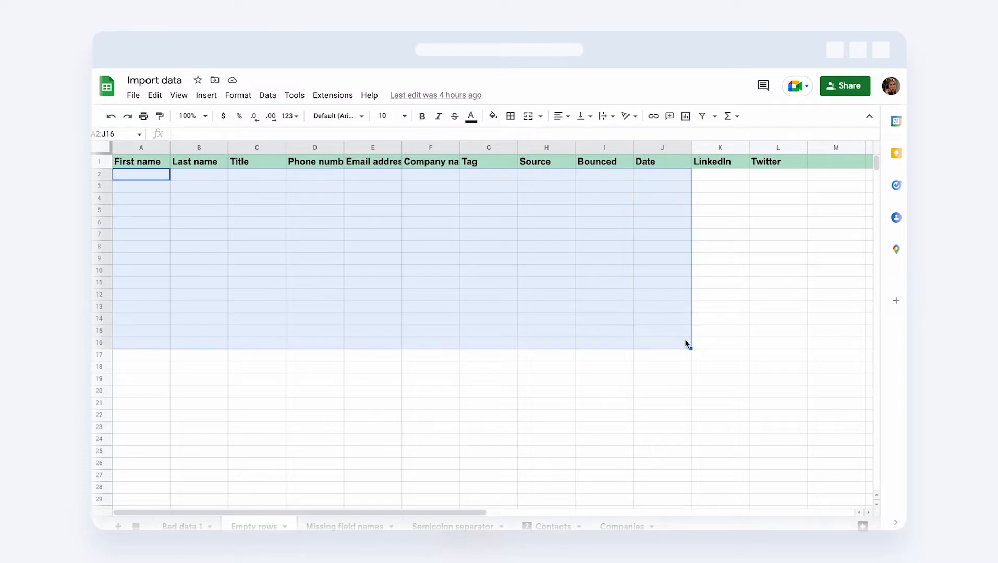
pyautogui.click(222, 211)
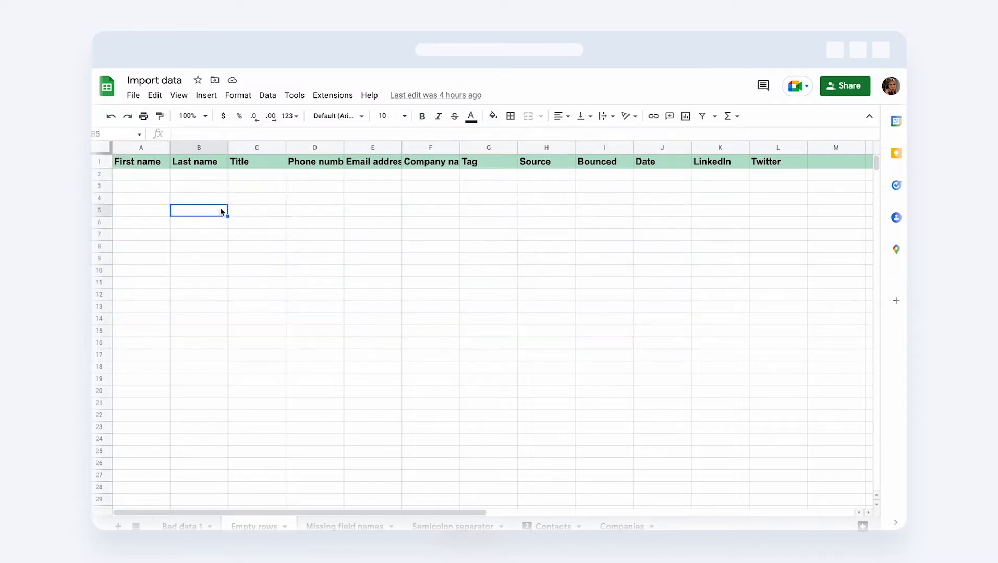
pyautogui.click(96, 162)
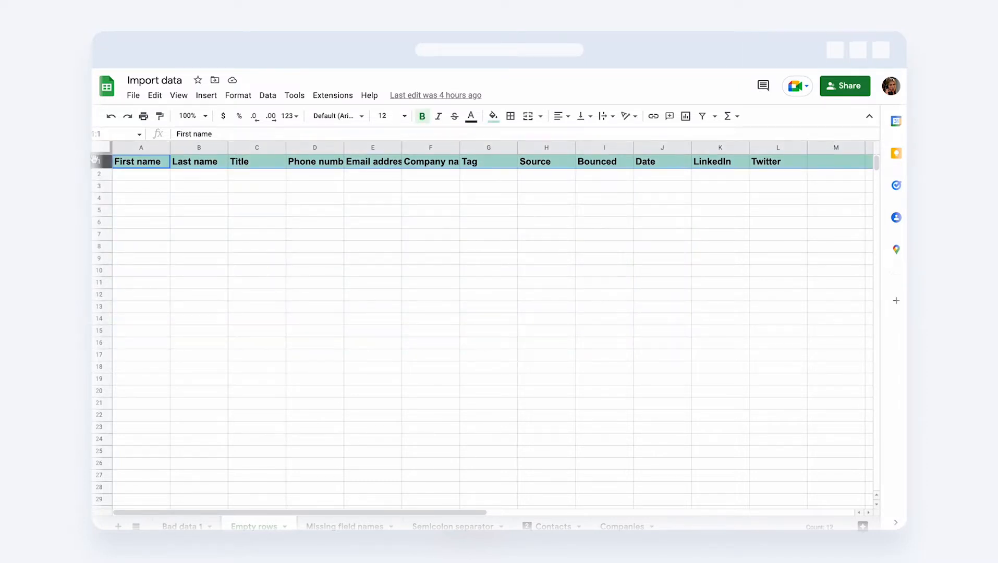
# - Enter a contact's first name in cell A2 of the Empty rows sheet
pyautogui.click(127, 178)
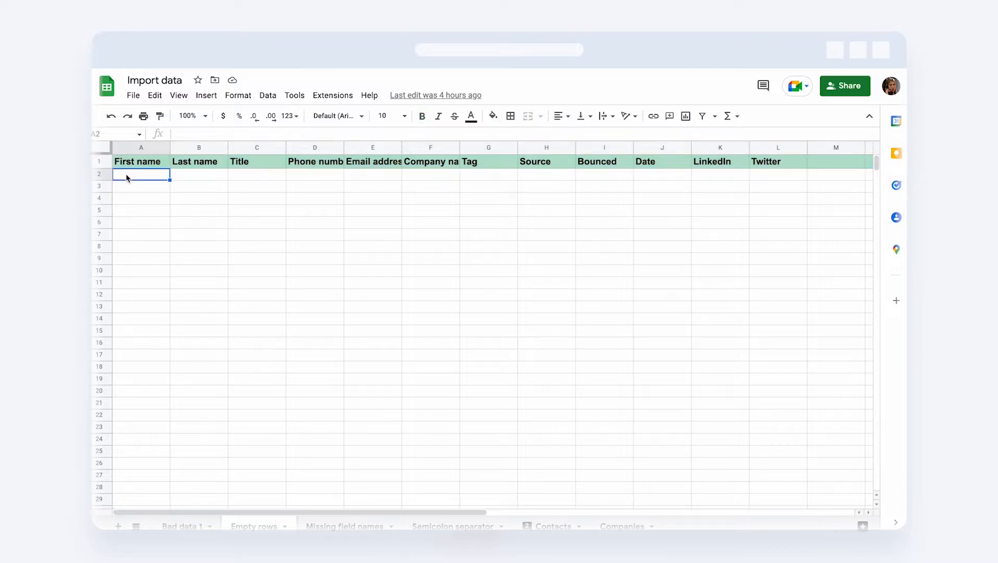
pyautogui.write('Ana')
pyautogui.press('Return')
pyautogui.click(125, 178)
# - Fill row 1 of the Missing field names sheet with the custom light green color
pyautogui.click(337, 526)
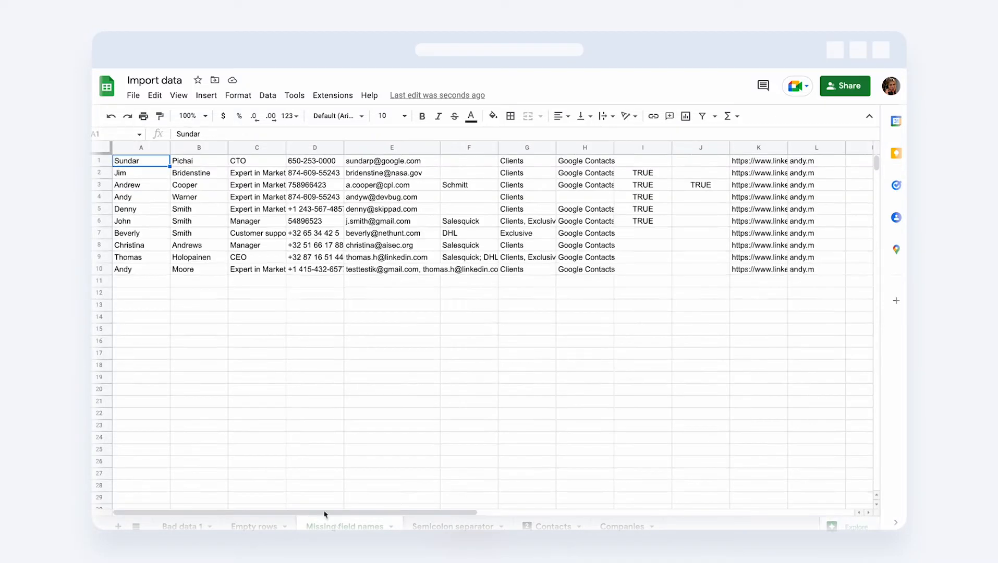
pyautogui.click(99, 161)
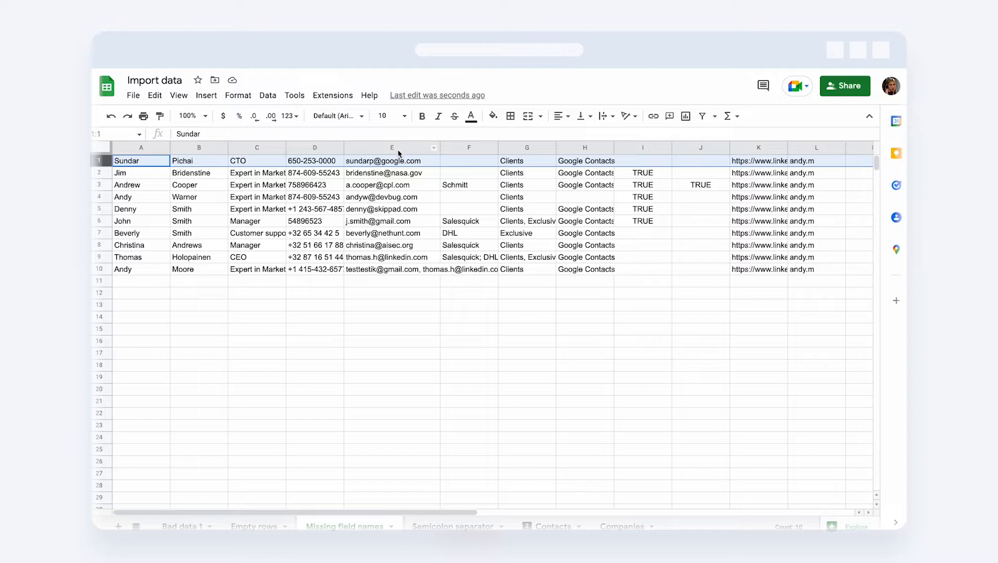
pyautogui.click(493, 115)
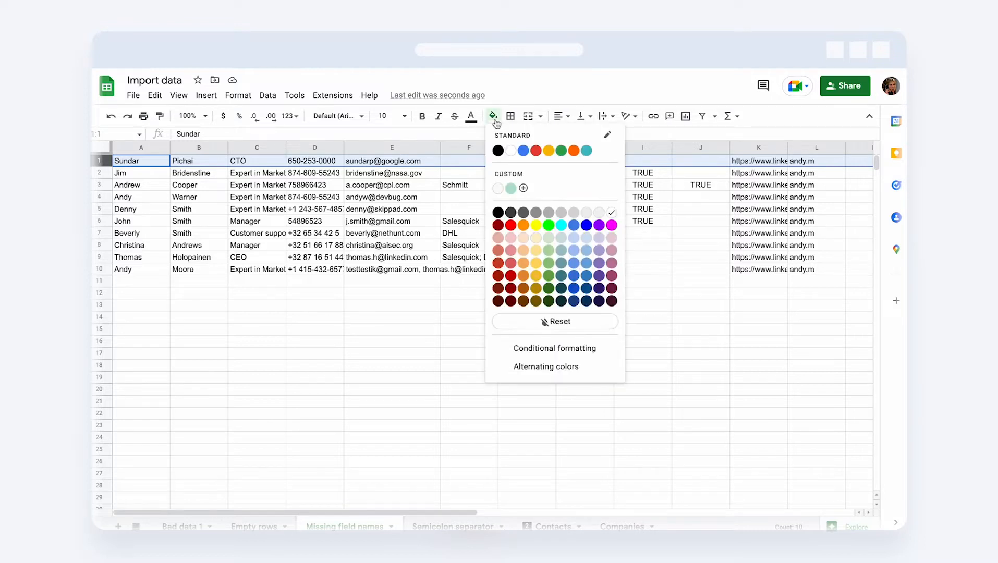
pyautogui.click(511, 189)
pyautogui.click(511, 196)
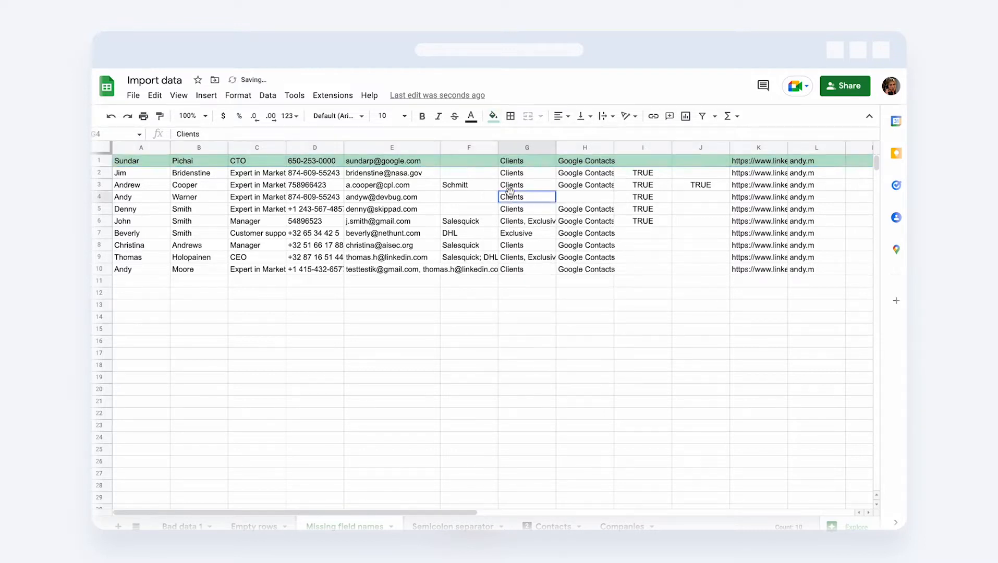
# - Split the text in column A of the Semicolon separator sheet into columns, using Semicolon as the separator
pyautogui.click(434, 527)
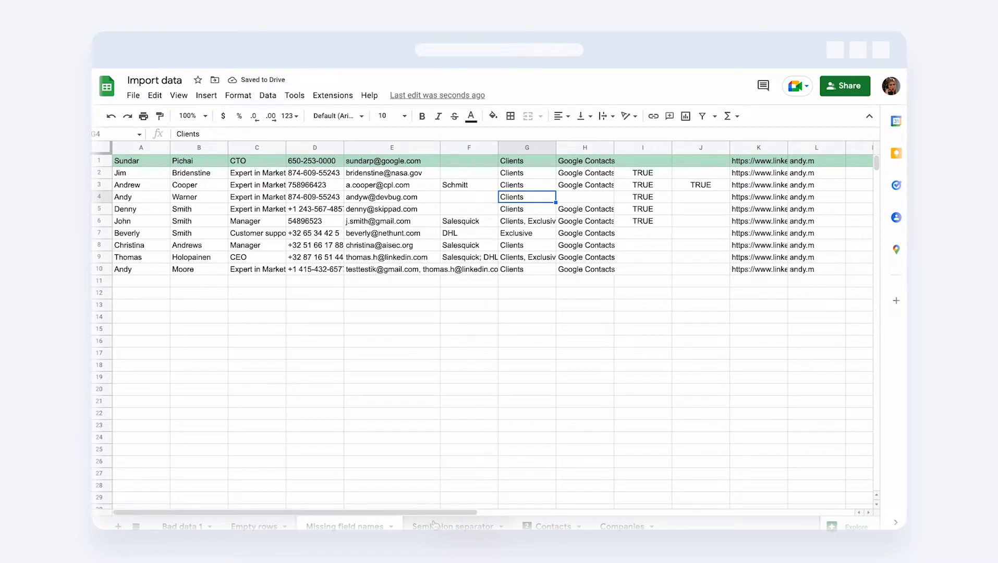
pyautogui.click(433, 525)
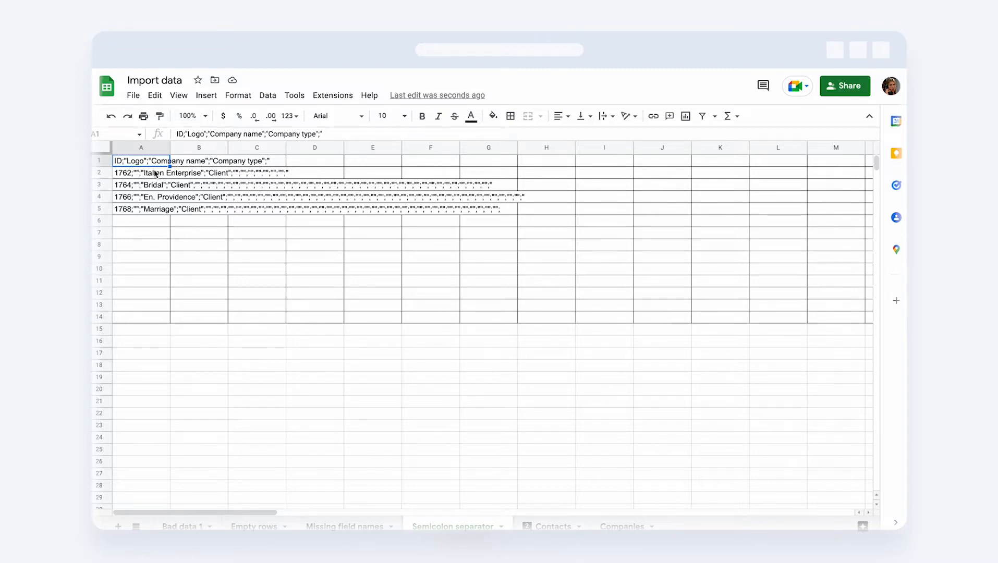
pyautogui.click(138, 147)
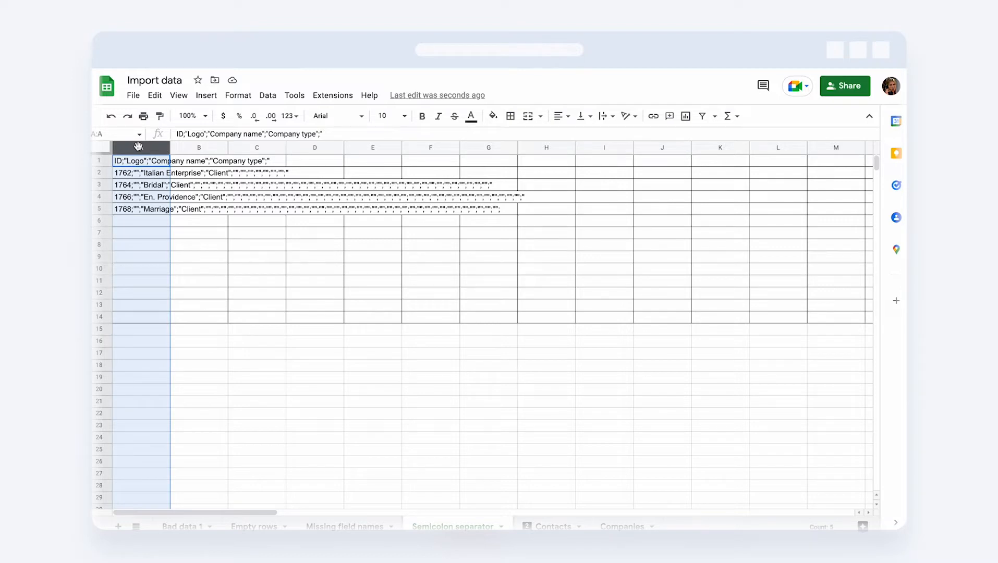
pyautogui.click(267, 95)
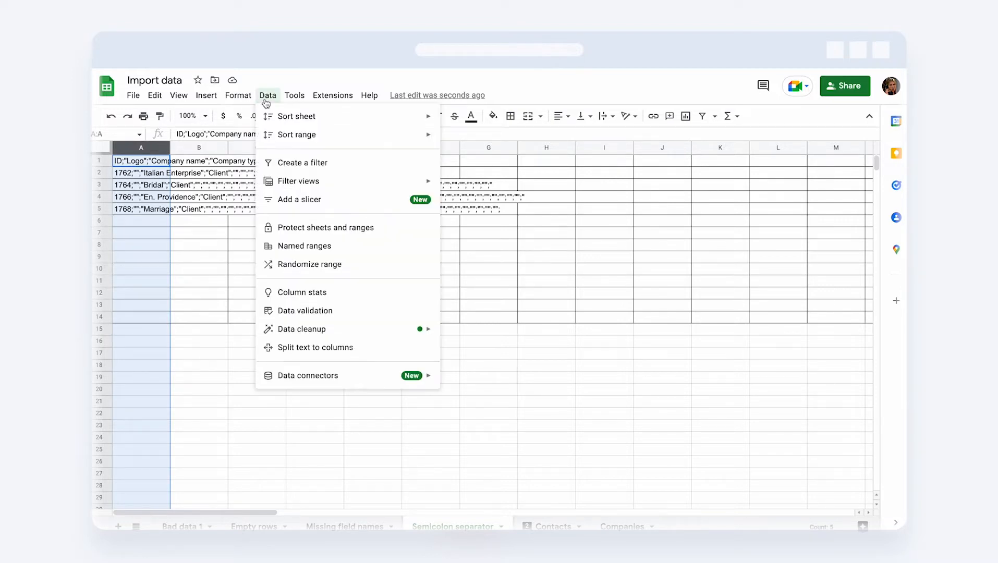
pyautogui.click(313, 348)
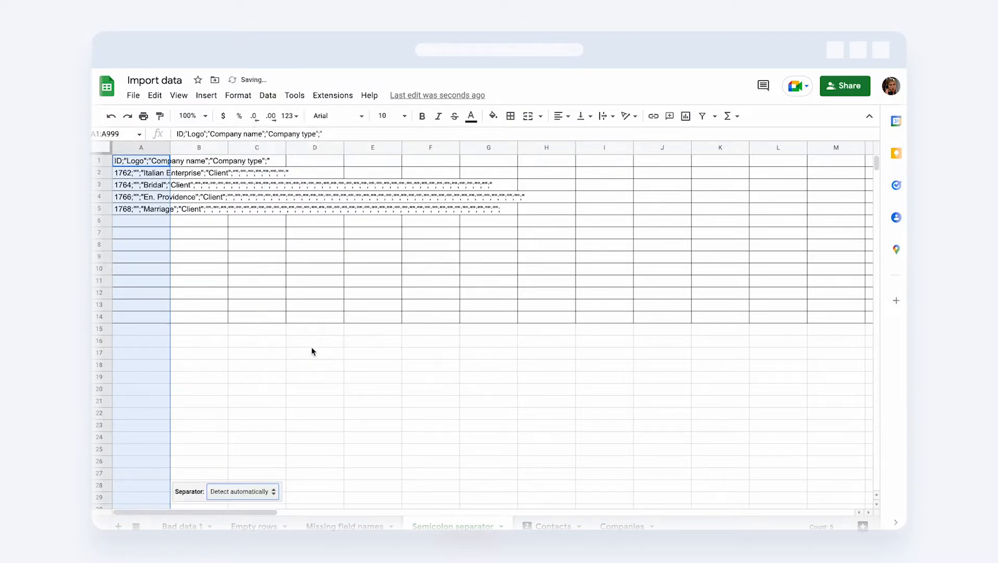
pyautogui.click(245, 495)
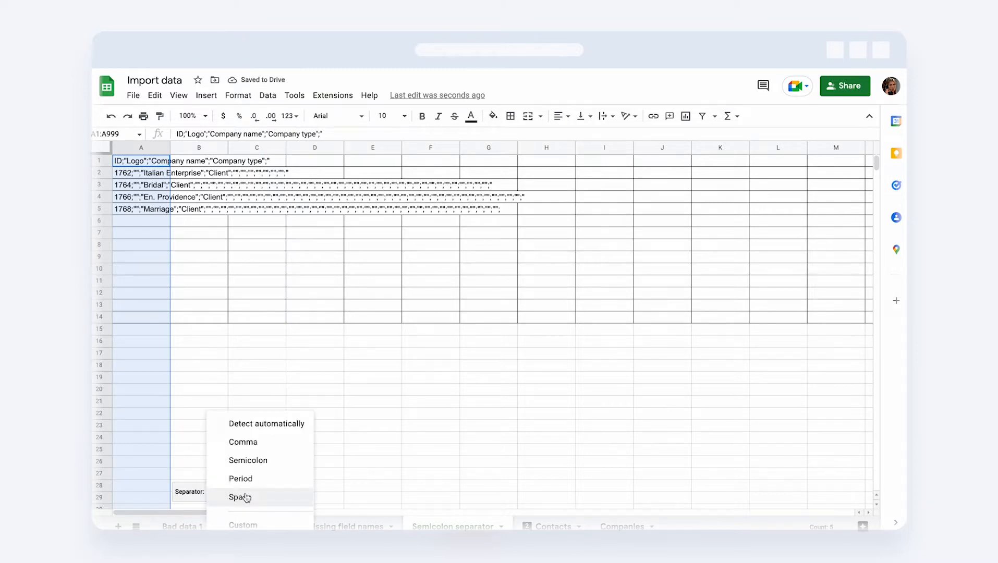
pyautogui.click(280, 460)
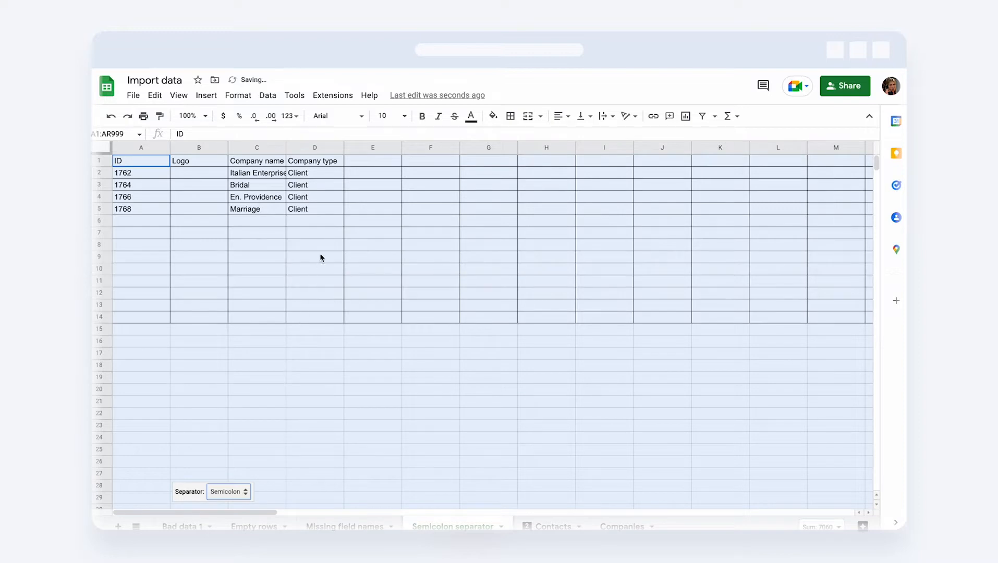
pyautogui.click(321, 256)
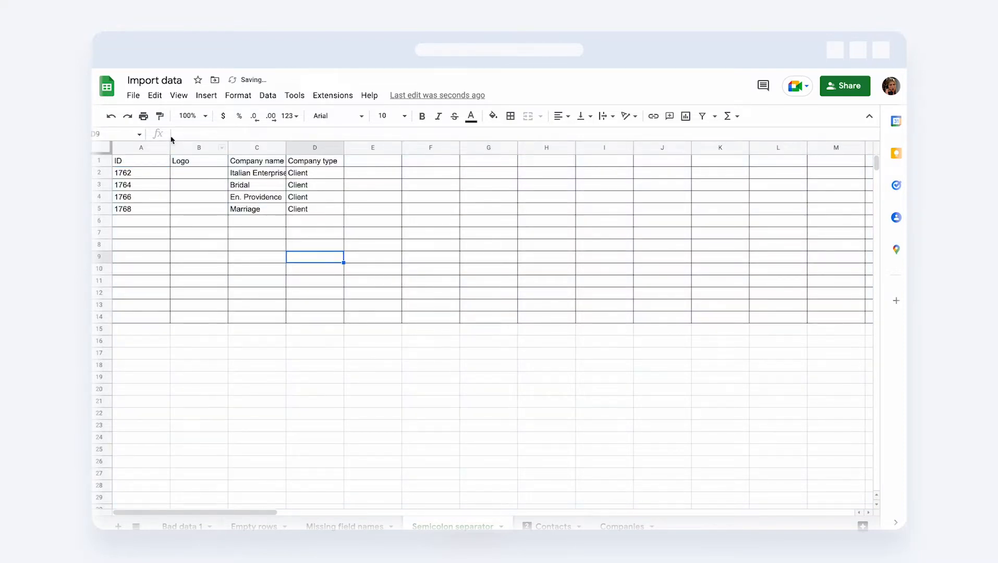
# - Undo the semicolon split to compare with the original text and redo it
pyautogui.click(111, 116)
pyautogui.moveTo(316, 134); pyautogui.dragTo(327, 136)
pyautogui.click(315, 210)
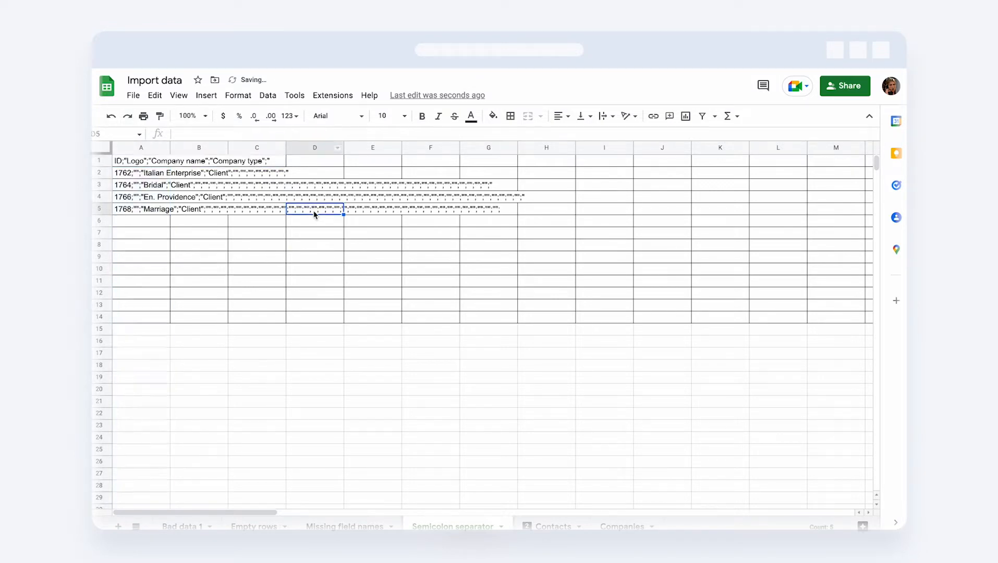
pyautogui.click(128, 116)
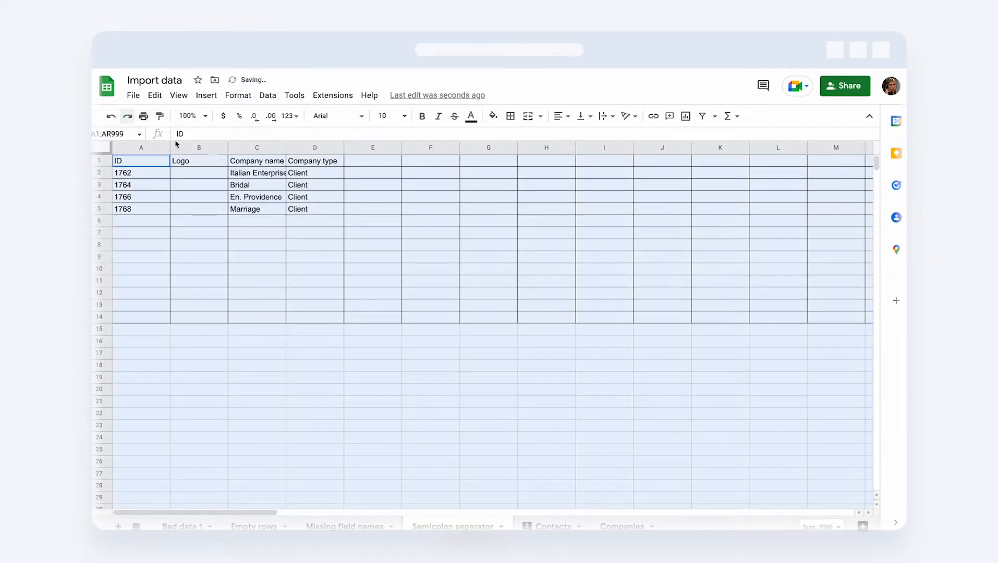
pyautogui.click(152, 210)
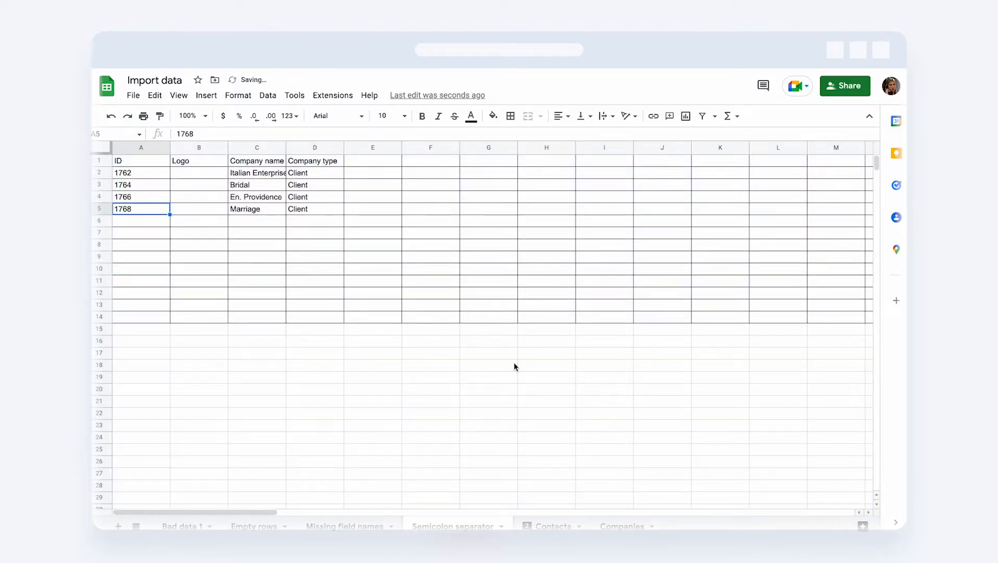
# - Open the Contacts sheet and examine all its columns from Full name through Company website
pyautogui.click(552, 526)
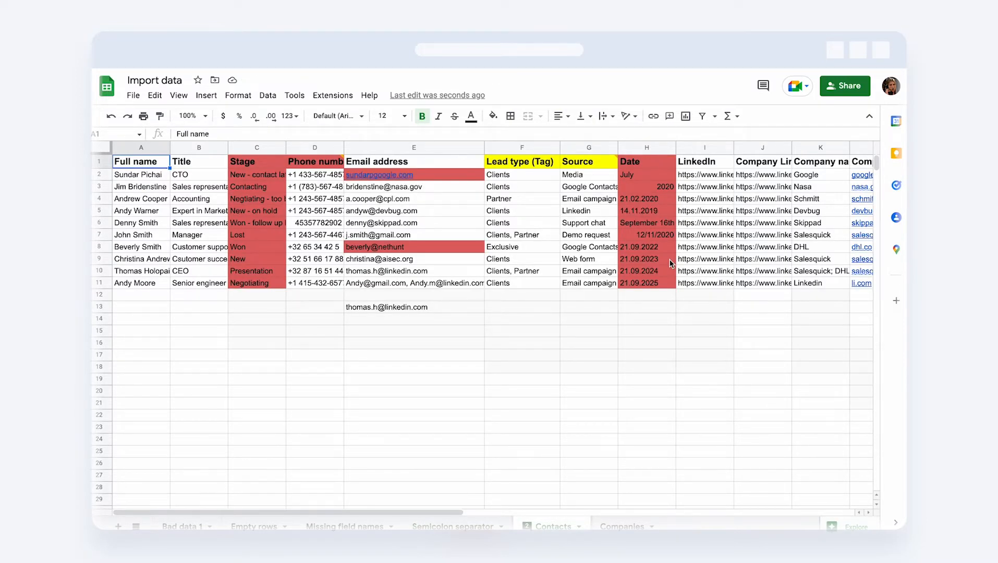
pyautogui.hscroll(5, 671, 263)
pyautogui.hscroll(-5, 671, 263)
pyautogui.hscroll(5, 670, 301)
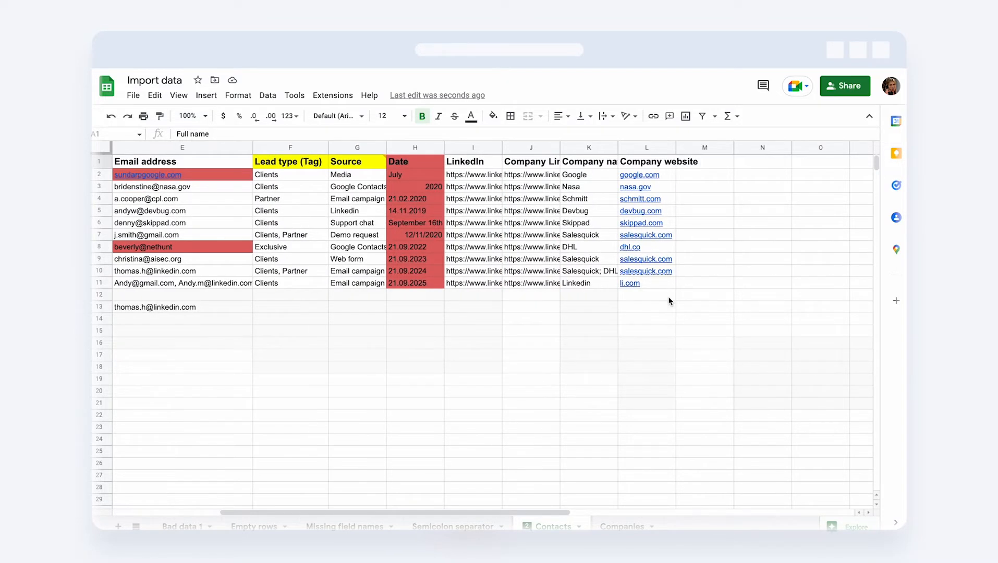
pyautogui.hscroll(-5, 670, 301)
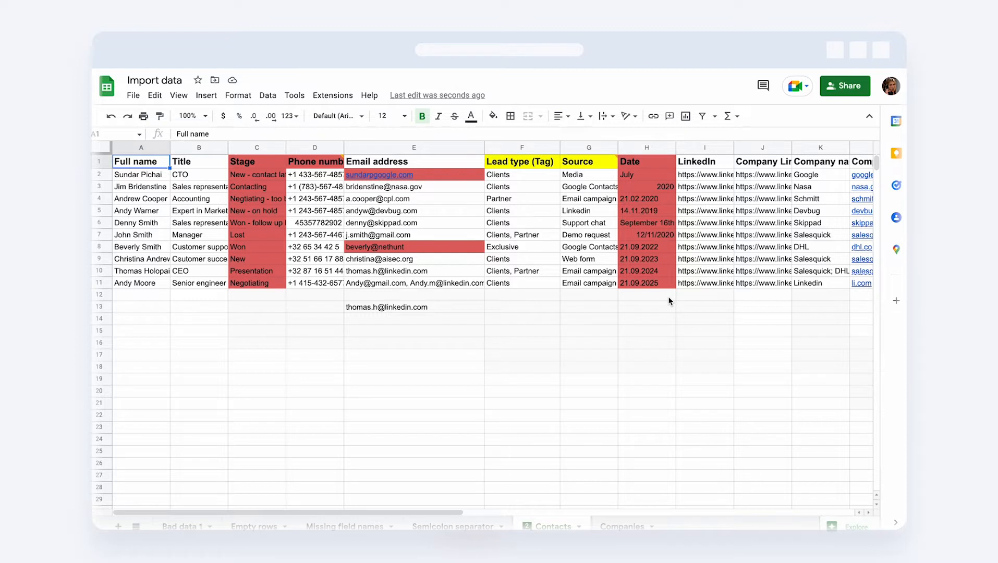
pyautogui.click(527, 526)
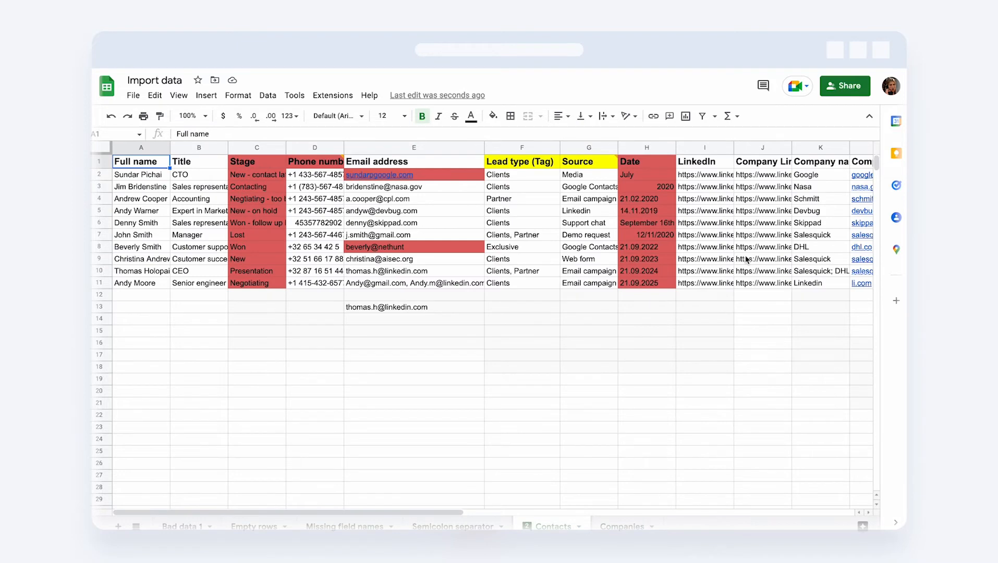
# - Copy the Company LinkedIn, Company name and Company website columns from Contacts into the Companies sheet, starting at cell A1
pyautogui.hscroll(5, 741, 261)
pyautogui.moveTo(391, 148); pyautogui.dragTo(505, 151)
pyautogui.press('super+c')
pyautogui.click(622, 526)
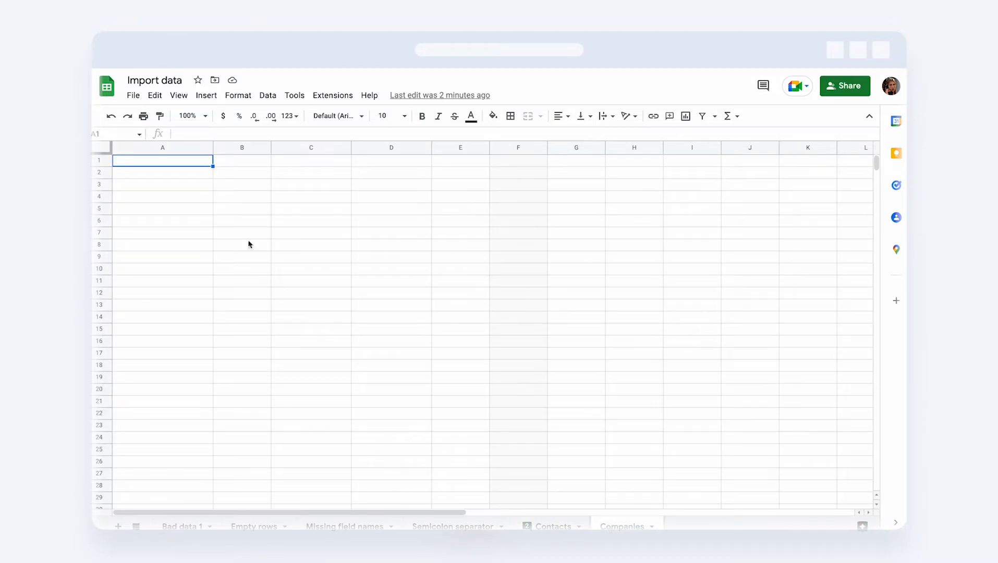
pyautogui.press('super+v')
pyautogui.click(223, 211)
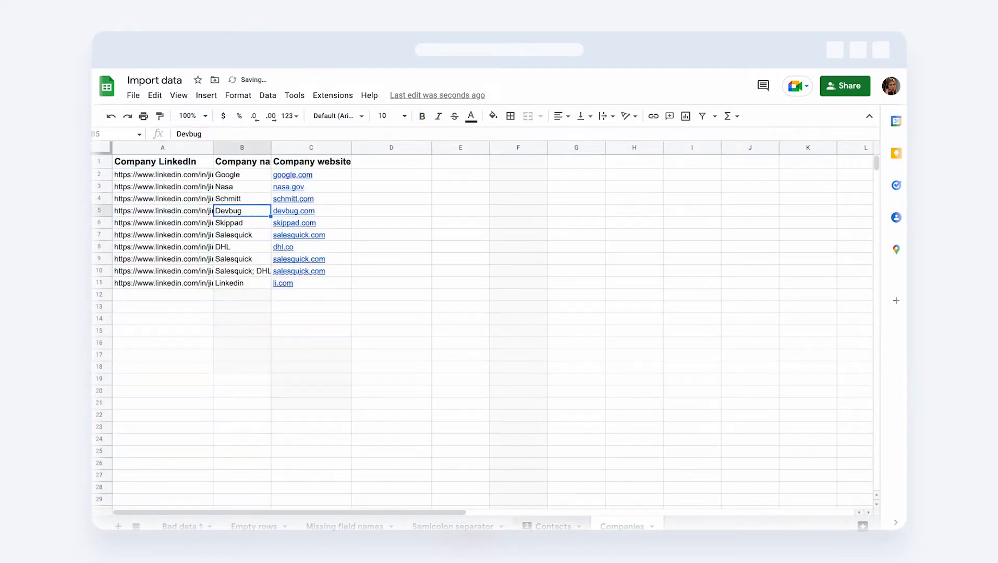
# - Widen the Company name column on the Contacts sheet so its full header fits
pyautogui.click(553, 526)
pyautogui.click(462, 276)
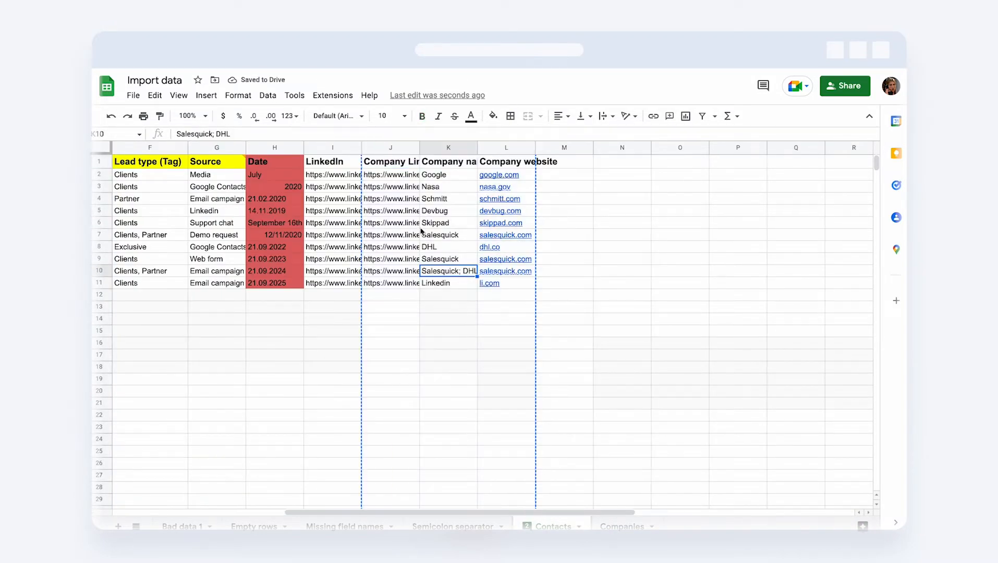
pyautogui.click(444, 151)
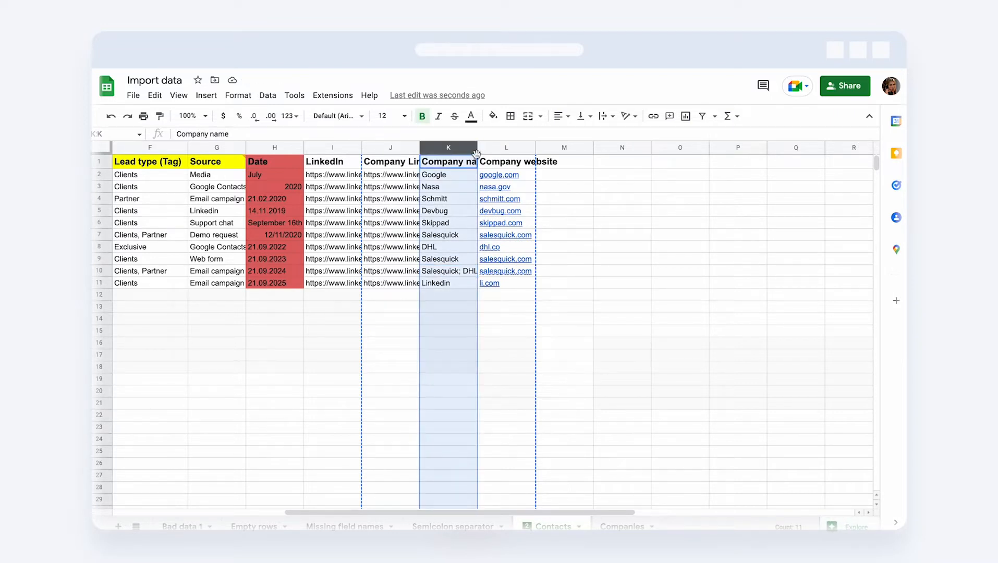
pyautogui.click(463, 202)
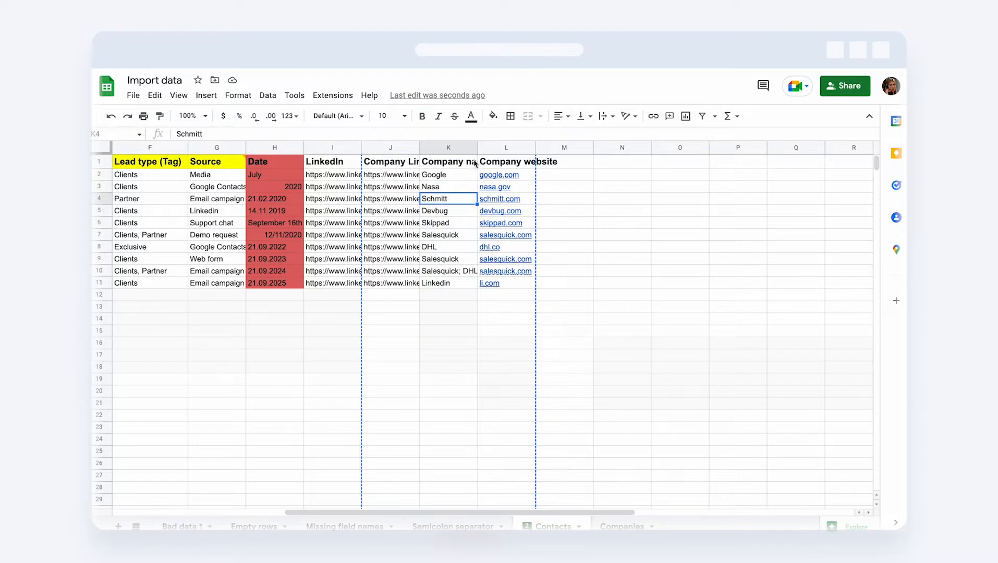
pyautogui.moveTo(477, 148); pyautogui.dragTo(512, 148)
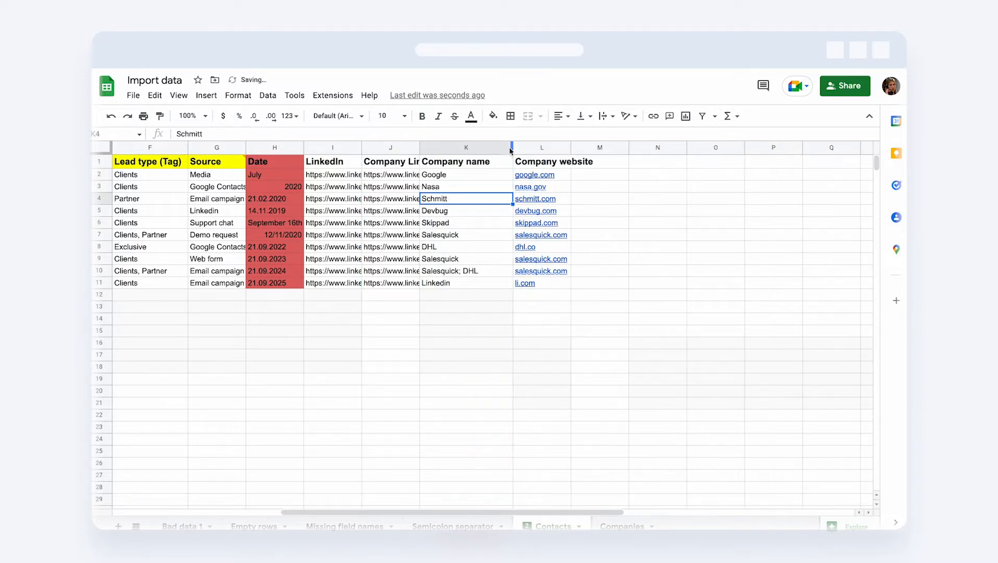
# - Clear the contents of the Company LinkedIn and Company website columns on the Contacts sheet
pyautogui.click(465, 149)
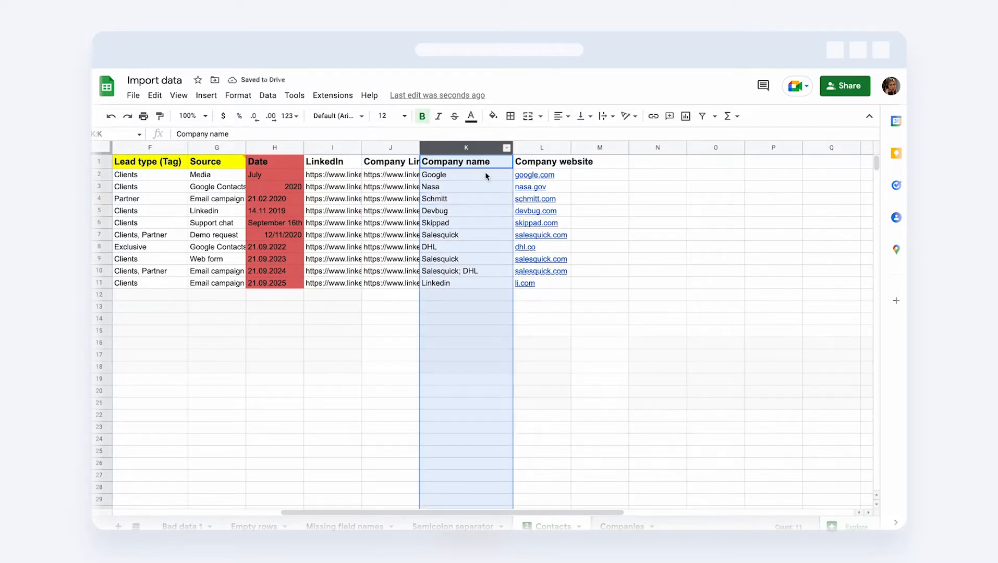
pyautogui.click(402, 180)
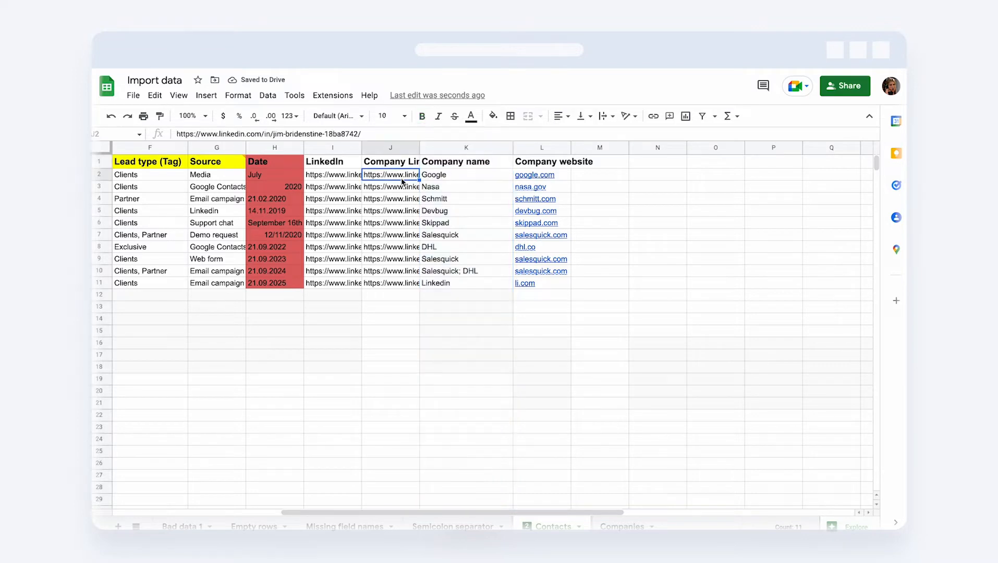
pyautogui.click(392, 148)
pyautogui.press('Delete')
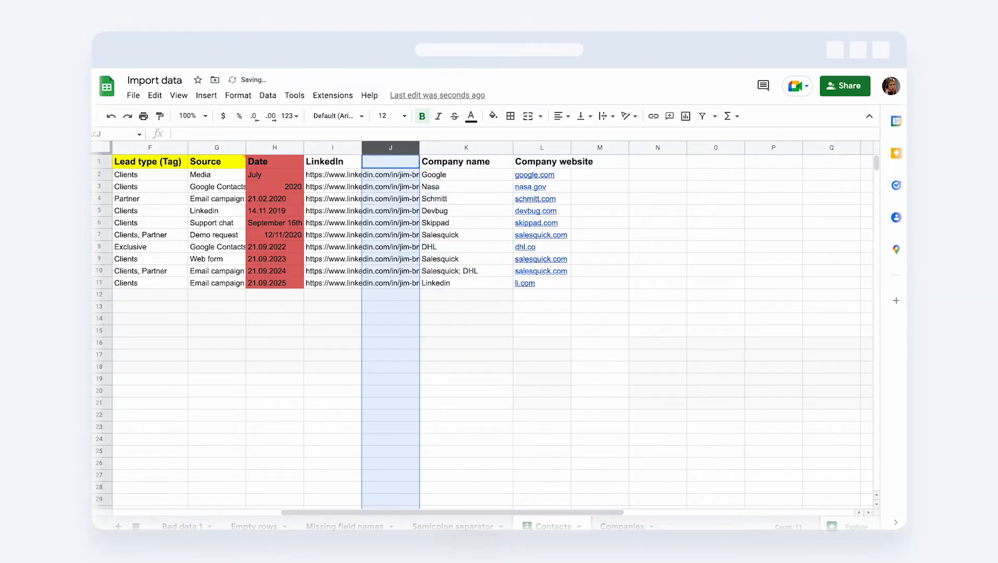
pyautogui.click(544, 148)
pyautogui.press('Delete')
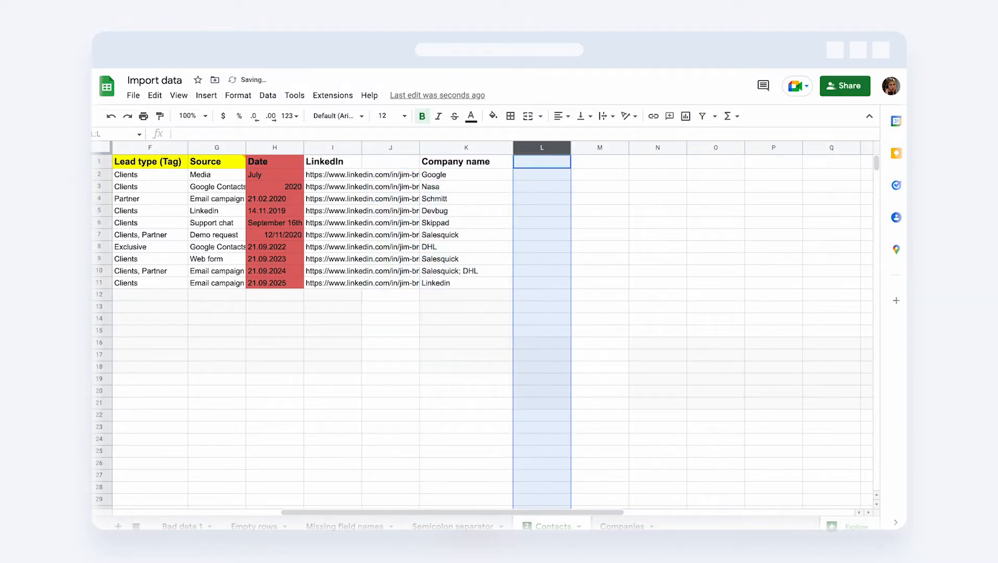
# - Move the Company name column on the Contacts sheet into column J, directly beside the LinkedIn column
pyautogui.click(434, 146)
pyautogui.hotkey('ctrl', 'c')
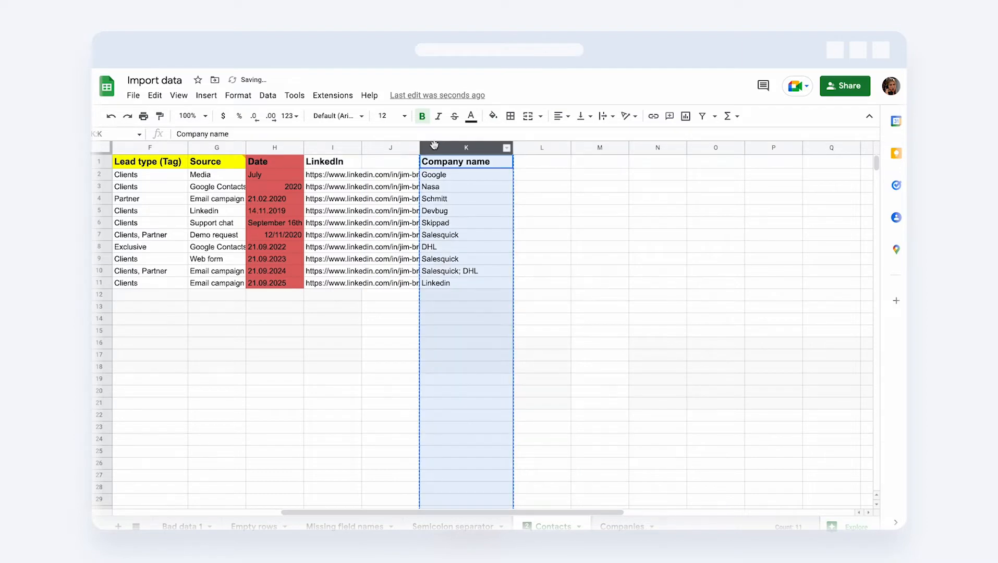
pyautogui.click(378, 149)
pyautogui.hotkey('ctrl', 'v')
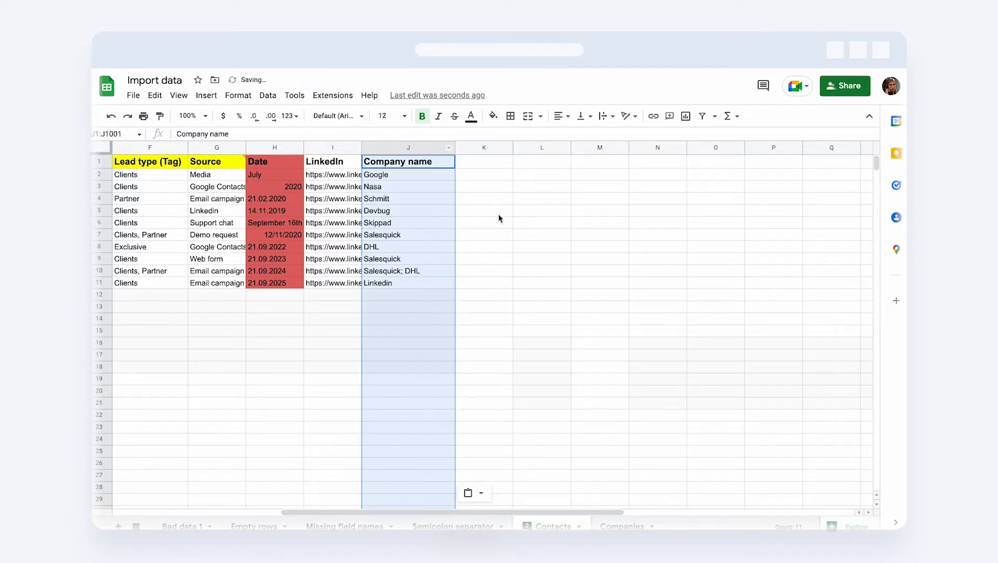
pyautogui.click(499, 214)
# - Insert one empty column directly after the Full name column on the Contacts sheet
pyautogui.hscroll(-5, 499, 219)
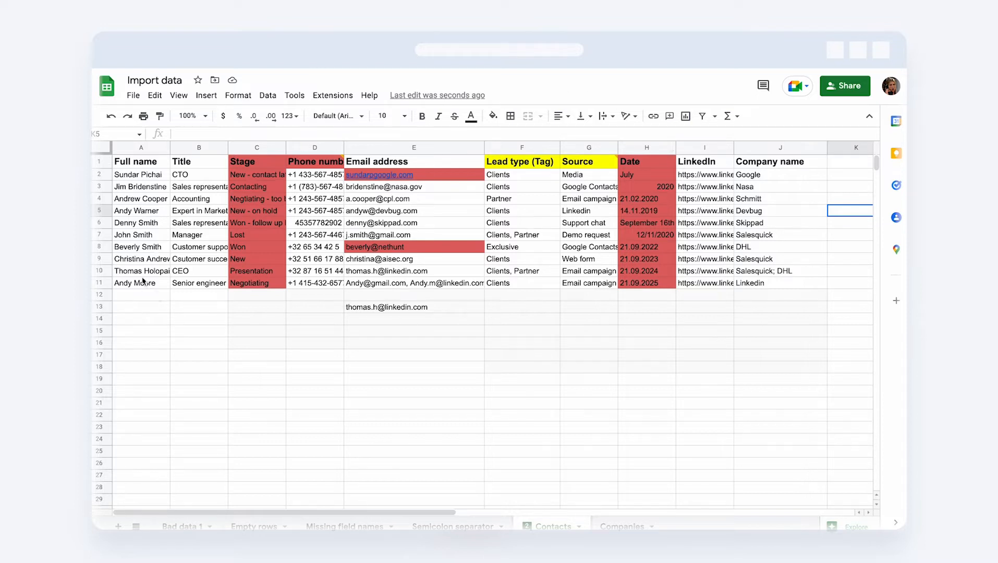
pyautogui.click(133, 146)
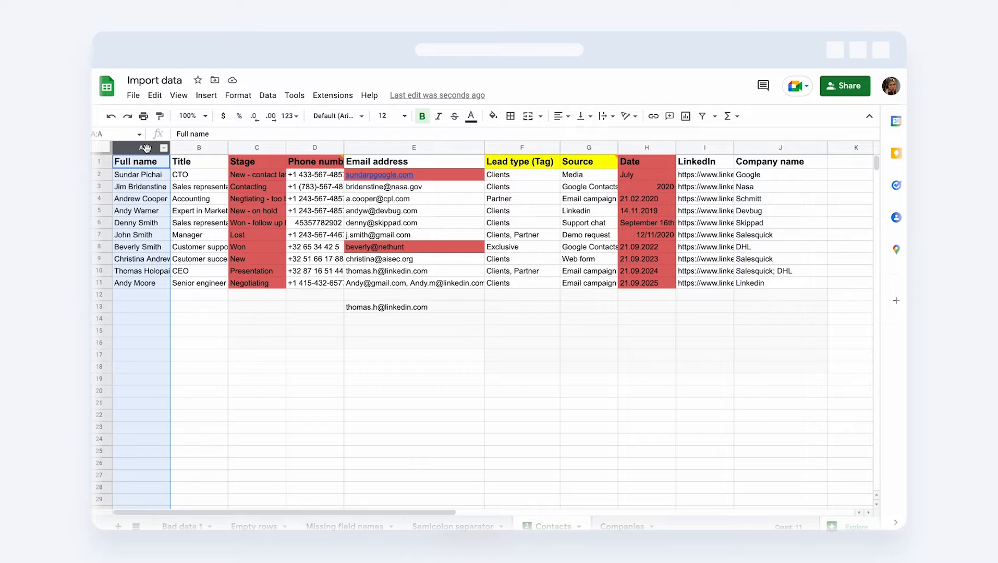
pyautogui.rightClick(147, 149)
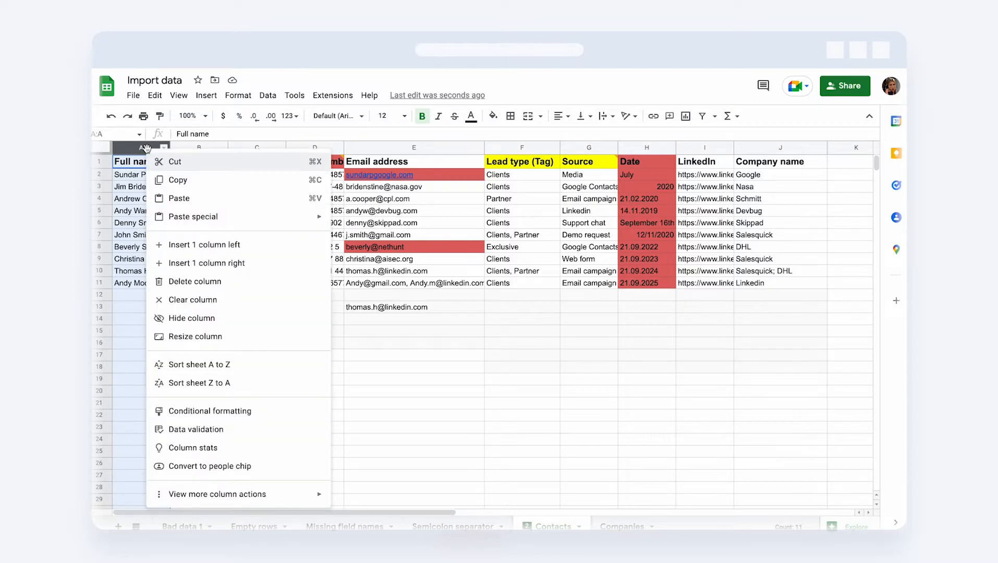
pyautogui.click(257, 263)
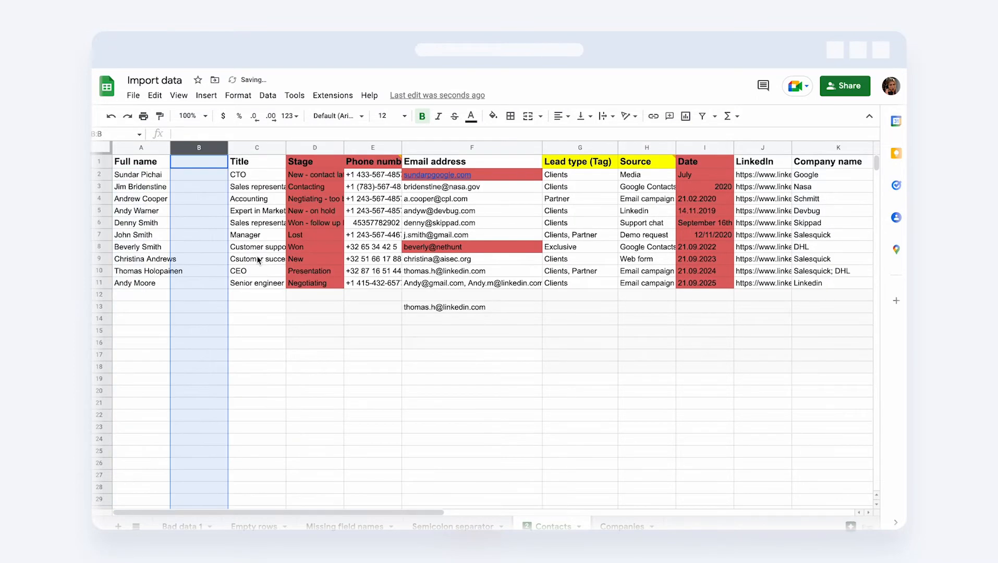
# - Split the Full name column's text into two columns using Space as the separator
pyautogui.click(140, 146)
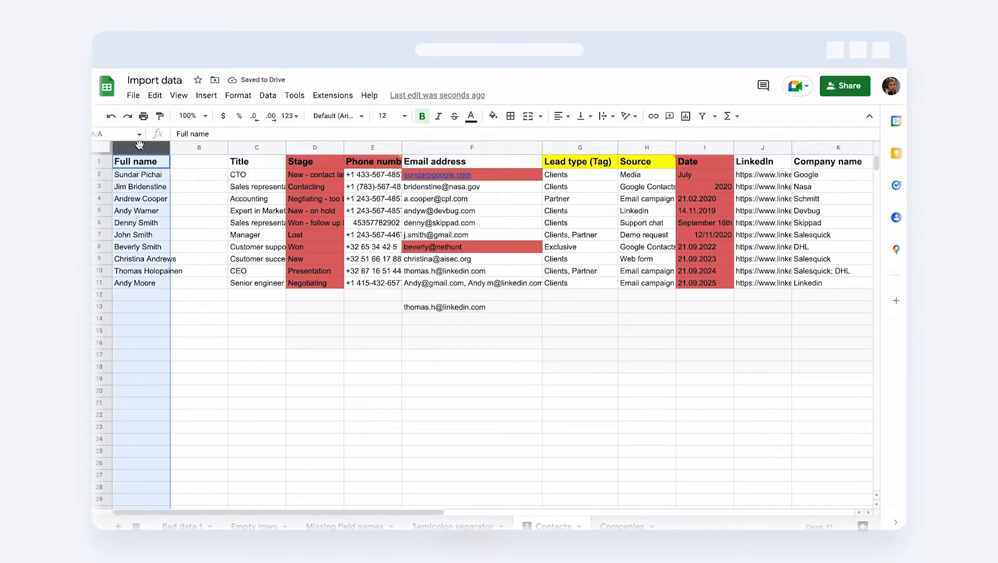
pyautogui.click(267, 95)
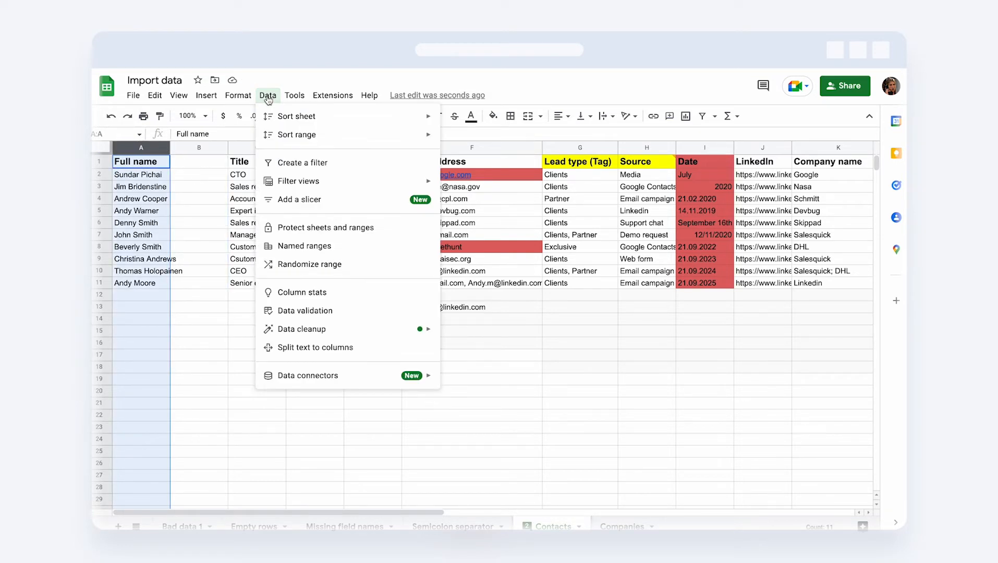
pyautogui.click(298, 348)
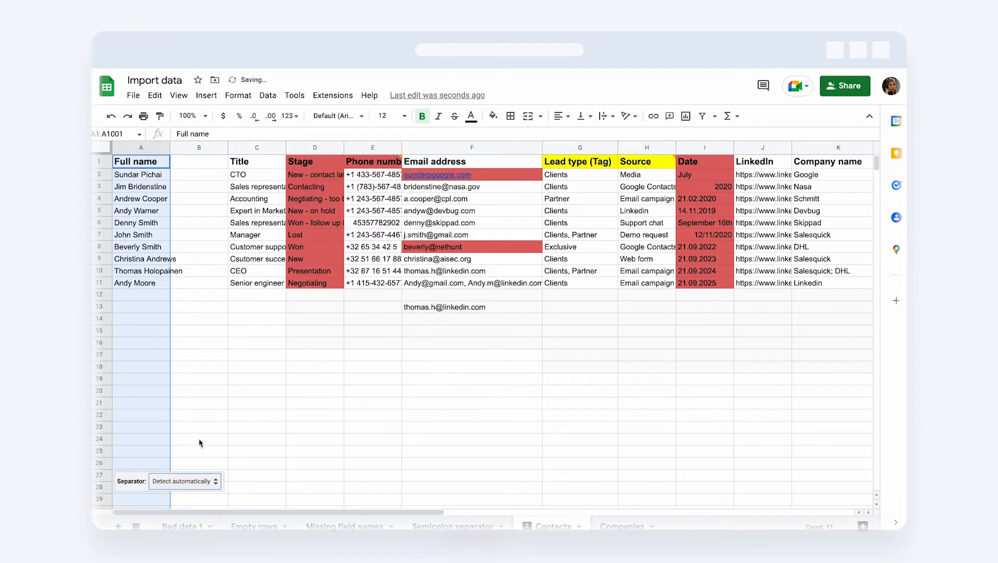
pyautogui.click(159, 483)
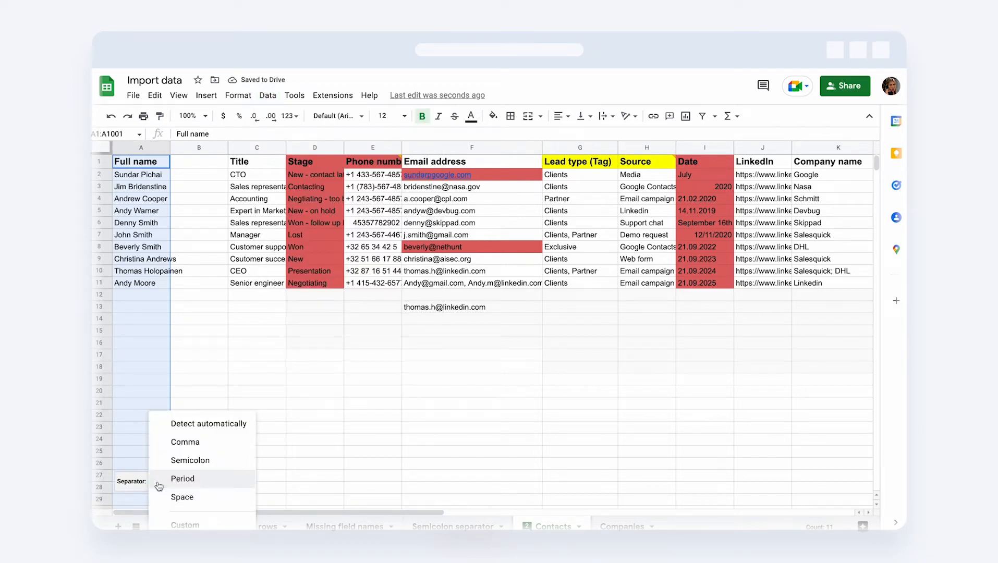
pyautogui.click(183, 497)
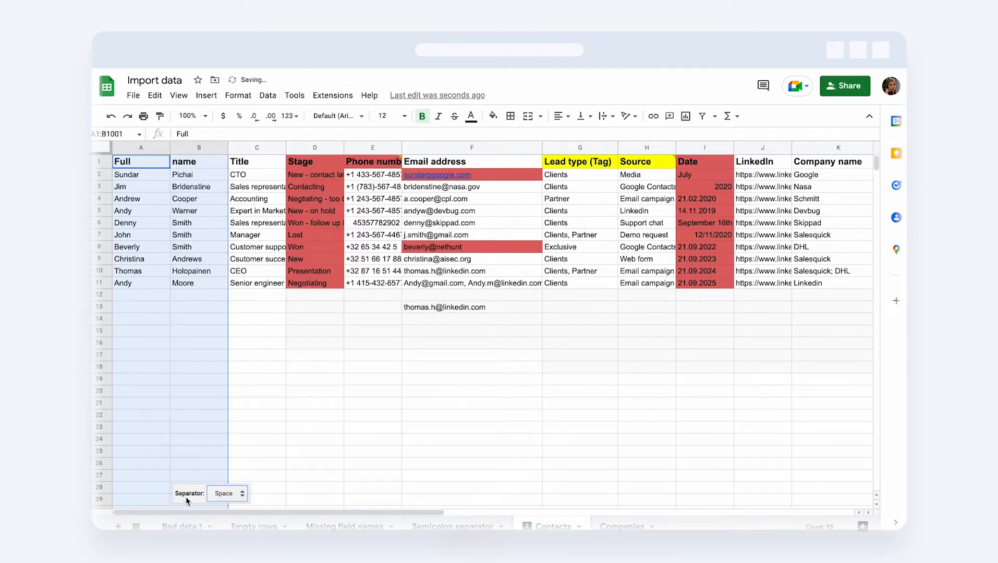
# - Rename the two split headers to "First name" in A1 and "Last name" in B1
pyautogui.click(154, 162)
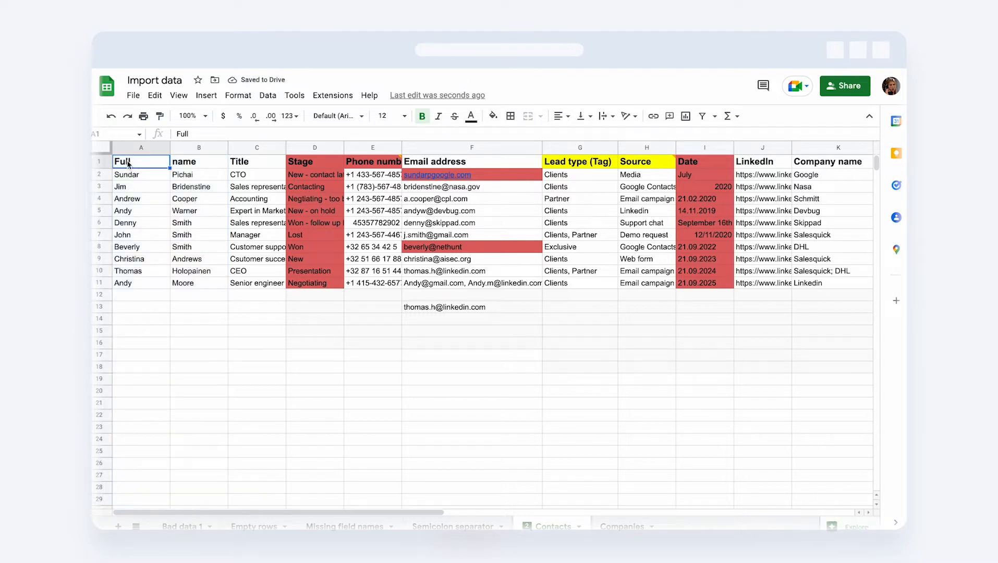
pyautogui.doubleClick(130, 161)
pyautogui.moveTo(133, 162); pyautogui.dragTo(115, 162)
pyautogui.write('Fi')
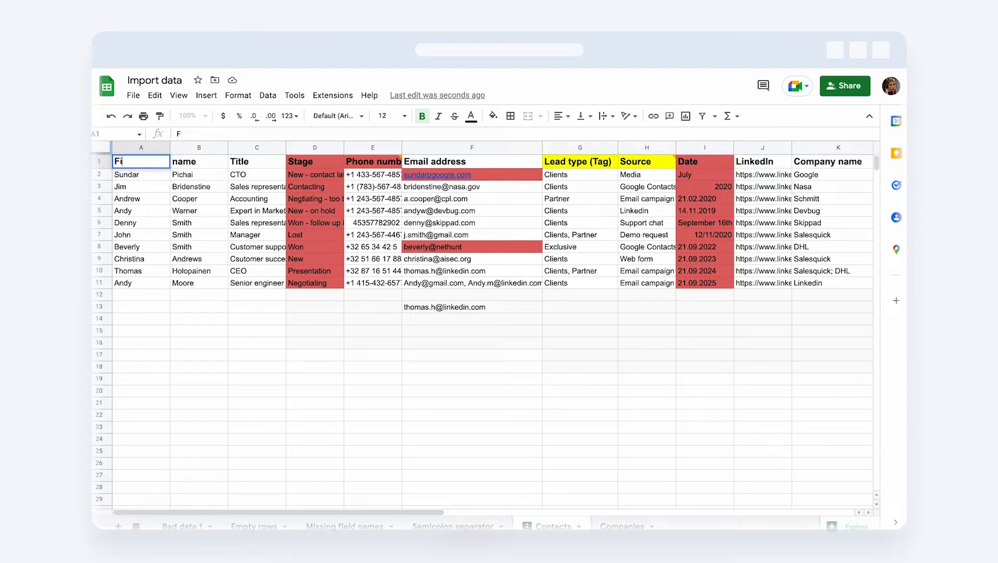
pyautogui.write('rst name')
pyautogui.click(179, 161)
pyautogui.doubleClick(173, 161)
pyautogui.write('Last')
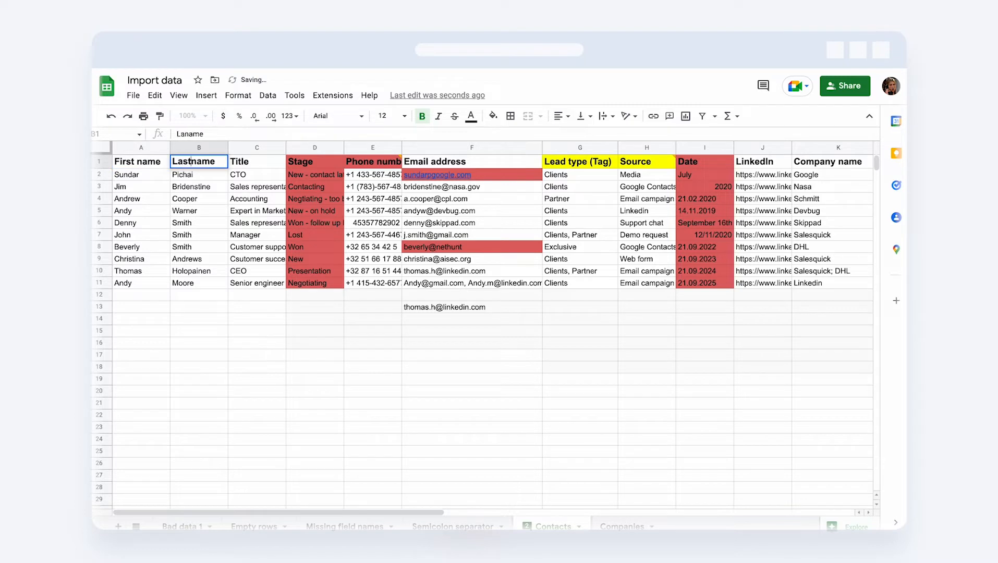
pyautogui.click(288, 298)
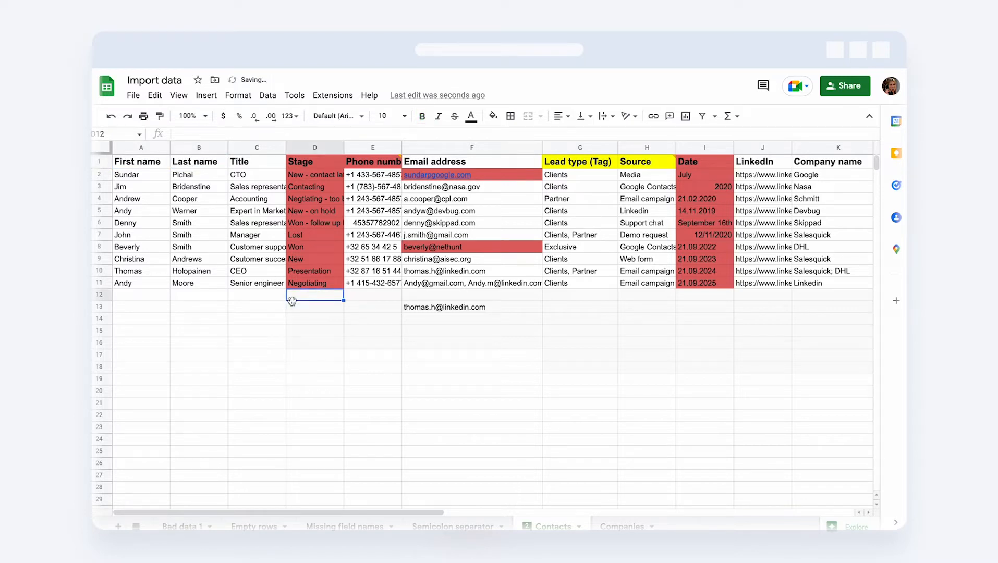
# - Widen the Title column on the Contacts sheet to show more of each job title
pyautogui.click(246, 147)
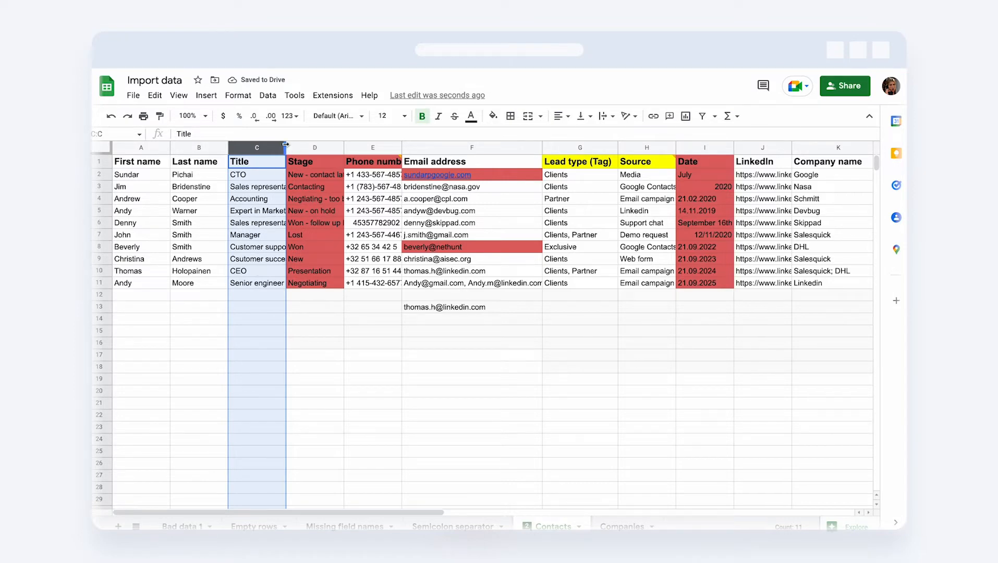
pyautogui.moveTo(285, 147); pyautogui.dragTo(311, 146)
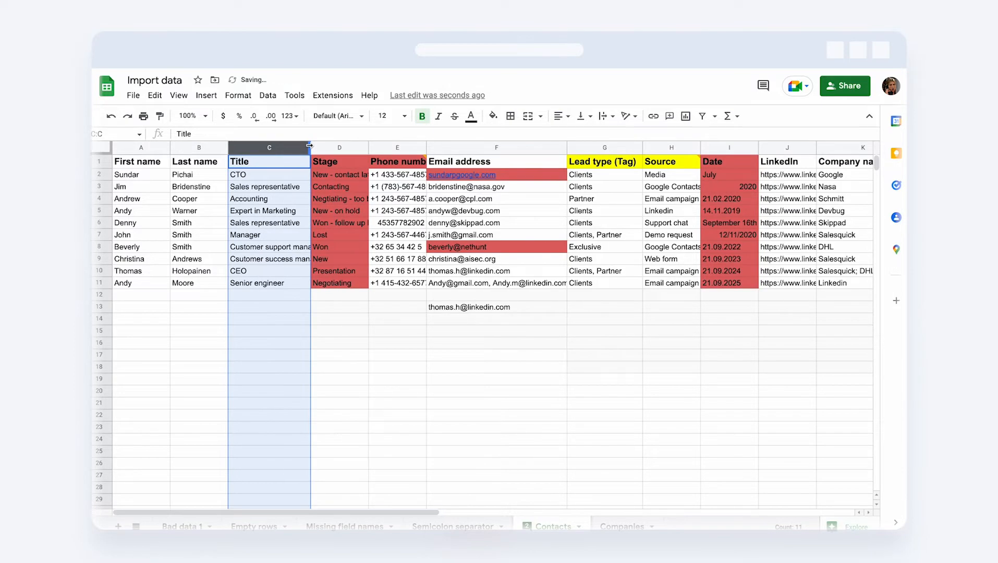
pyautogui.click(274, 284)
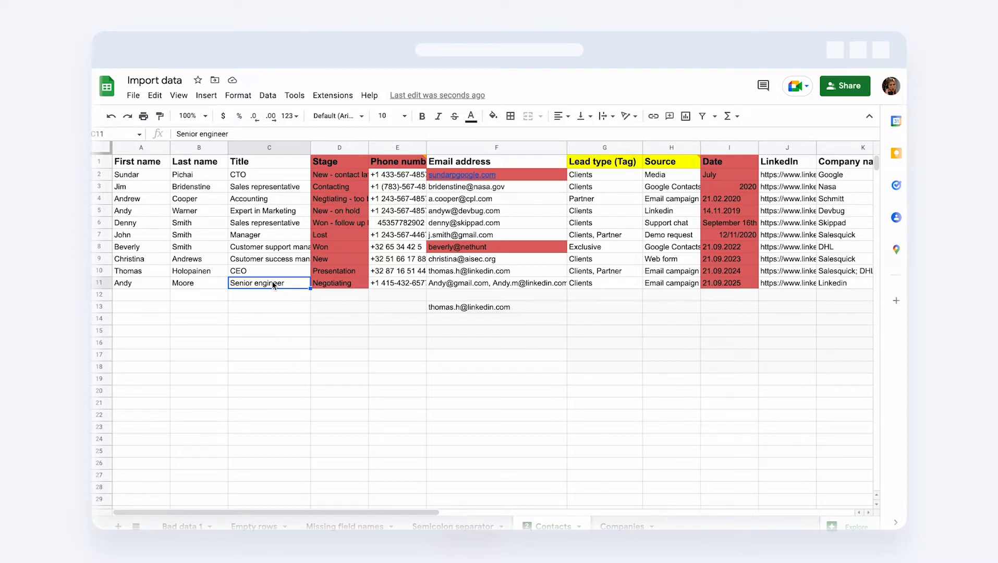
# - Remove the "- too big" comment from the Stage value in cell D4, keeping only "Negtiating"
pyautogui.click(346, 148)
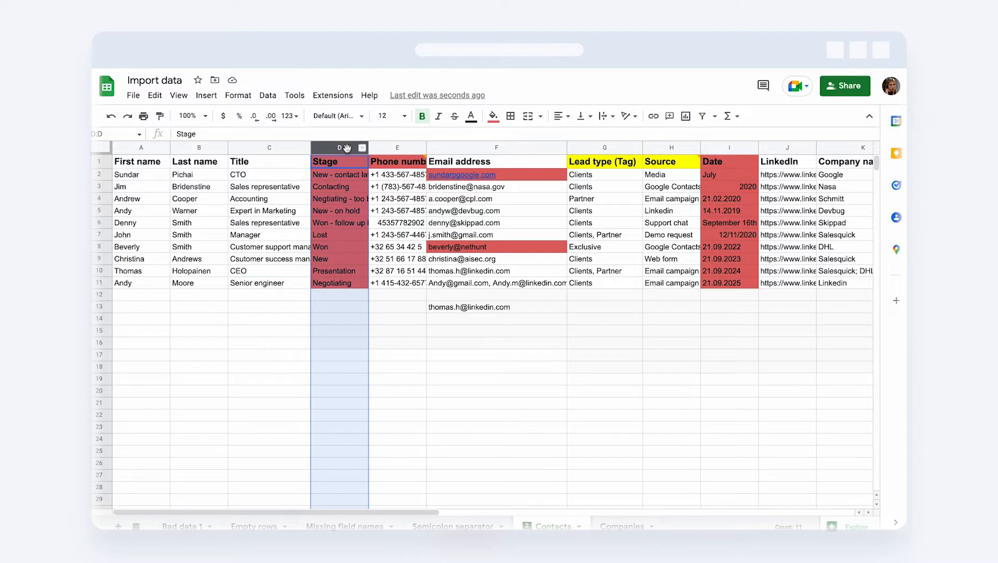
pyautogui.click(349, 176)
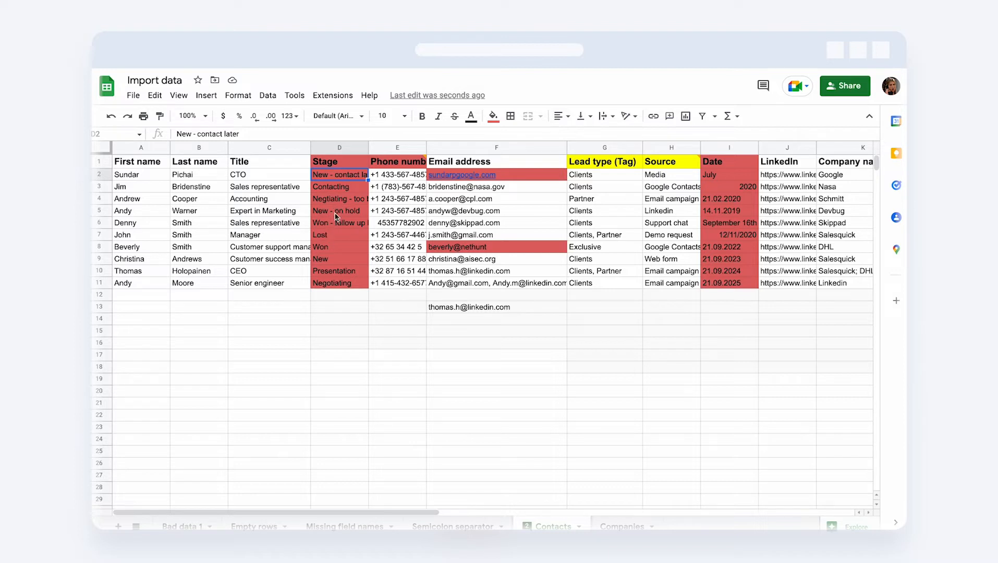
pyautogui.click(347, 198)
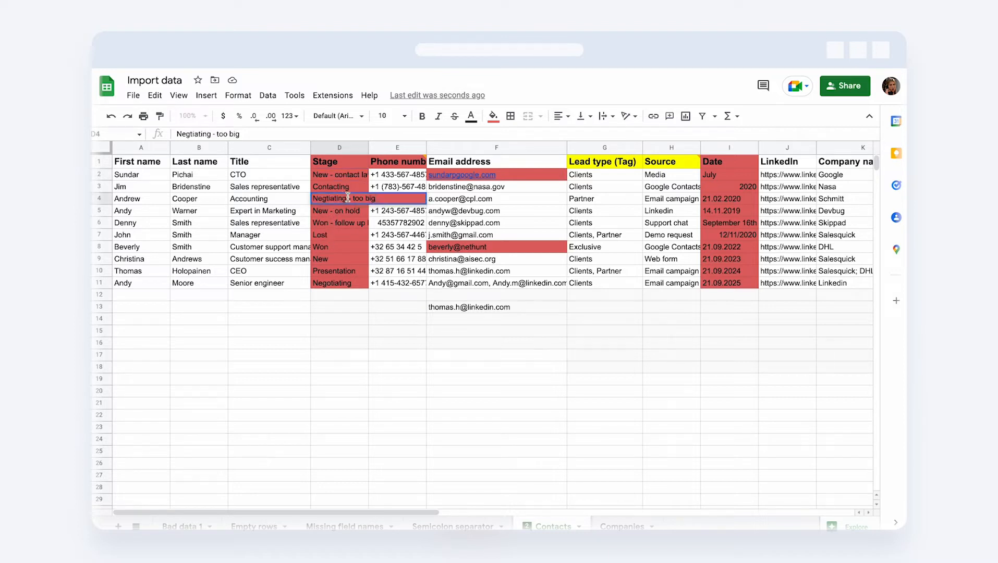
pyautogui.doubleClick(375, 198)
pyautogui.press('BackSpace')
pyautogui.press('BackSpace')
pyautogui.press('BackSpace')
pyautogui.press('BackSpace')
pyautogui.press('BackSpace')
pyautogui.press('BackSpace')
pyautogui.press('BackSpace')
pyautogui.press('BackSpace')
pyautogui.click(341, 234)
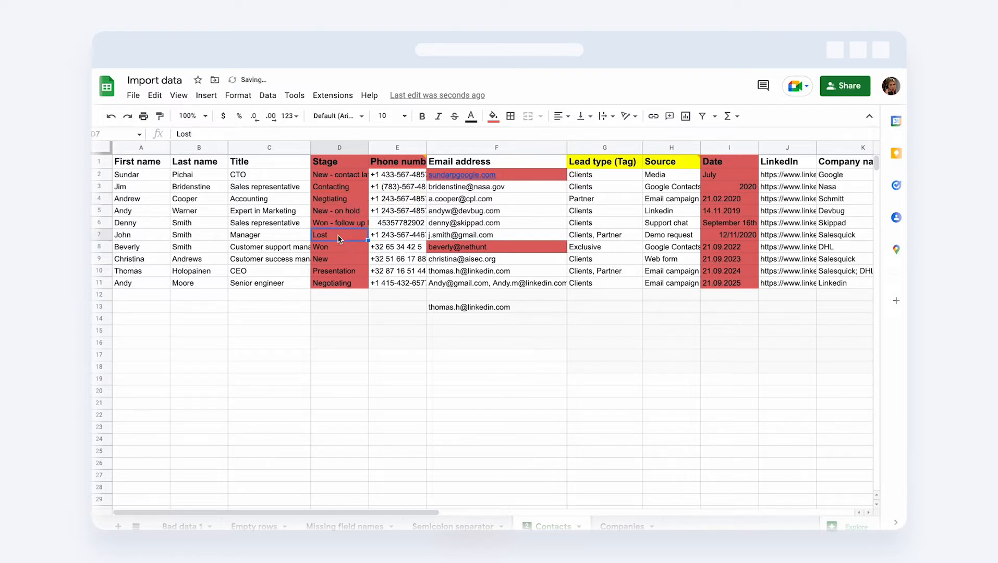
# - Shorten the Stage values in cells D2 and D5 to "New" by deleting their trailing comments
pyautogui.doubleClick(340, 175)
pyautogui.moveTo(328, 175); pyautogui.dragTo(386, 176)
pyautogui.press('BackSpace')
pyautogui.doubleClick(355, 211)
pyautogui.moveTo(332, 210); pyautogui.dragTo(374, 213)
pyautogui.press('BackSpace')
pyautogui.press('BackSpace')
pyautogui.press('BackSpace')
pyautogui.press('Return')
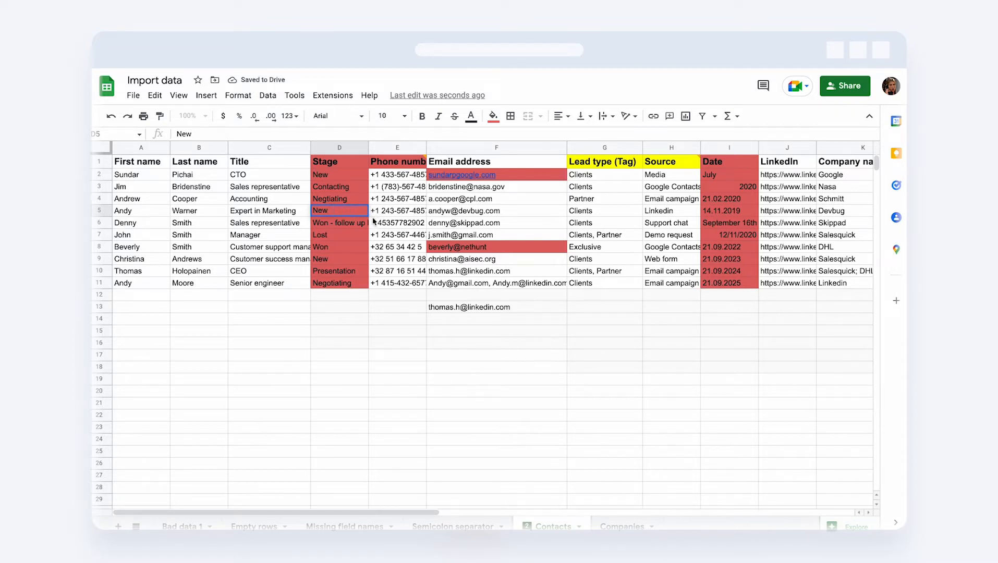
# - Shorten the Stage value in cell D6 to "Won" by deleting its follow-up comment
pyautogui.doubleClick(333, 223)
pyautogui.moveTo(327, 222); pyautogui.dragTo(381, 223)
pyautogui.press('BackSpace')
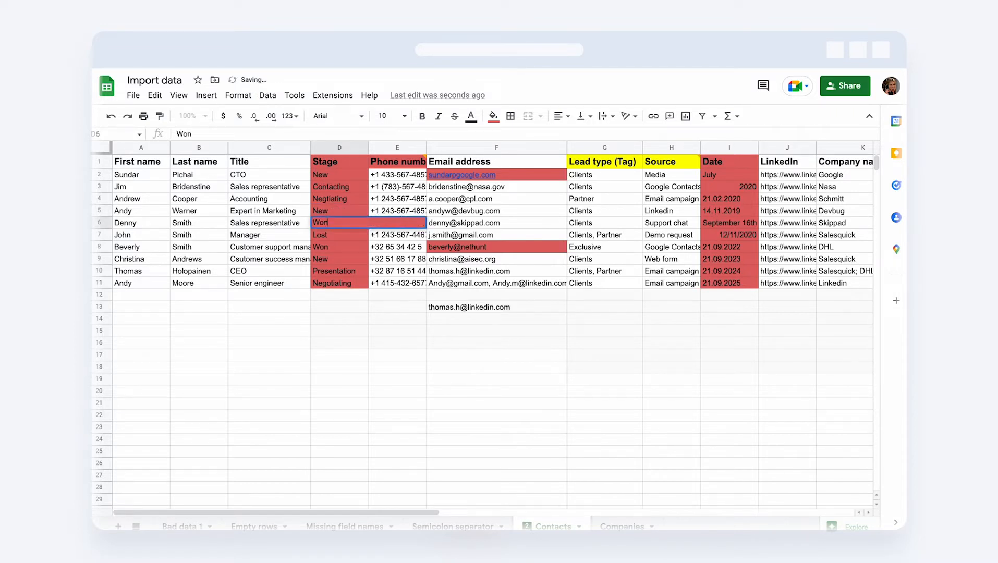
pyautogui.click(358, 251)
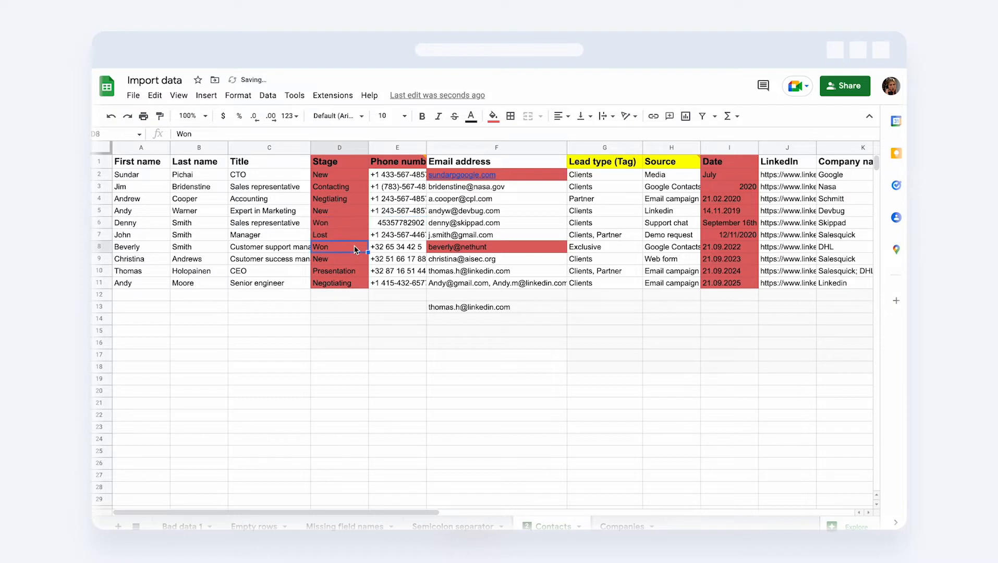
# - Examine the Phone number column's formats and the country code prefix in cell E7
pyautogui.click(395, 148)
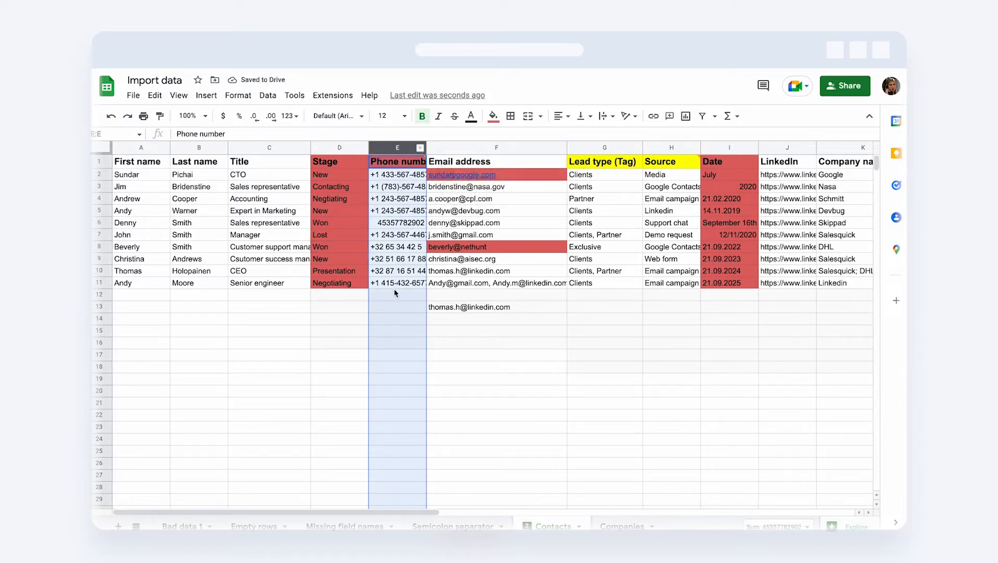
pyautogui.click(392, 224)
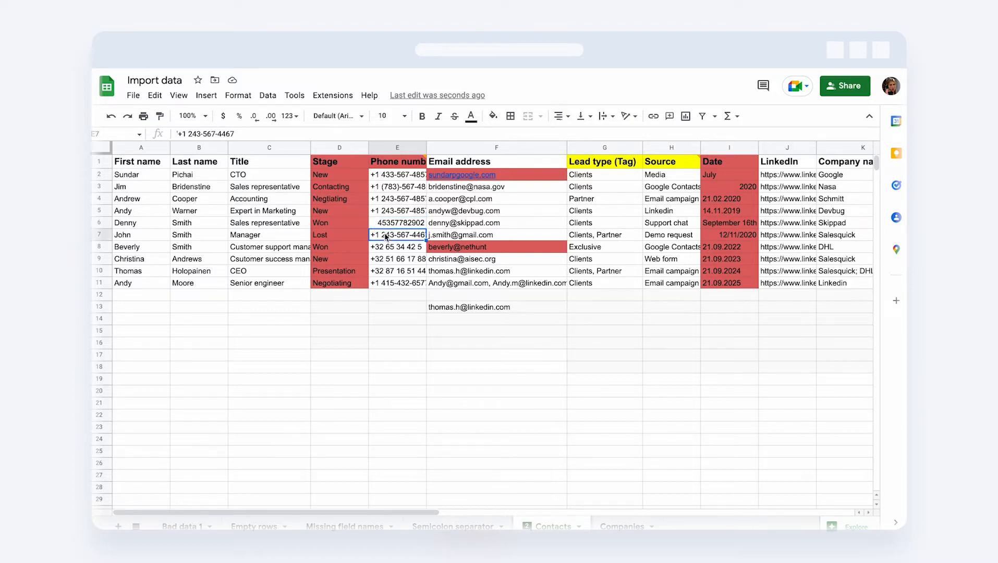
pyautogui.doubleClick(384, 234)
pyautogui.moveTo(382, 234); pyautogui.dragTo(369, 234)
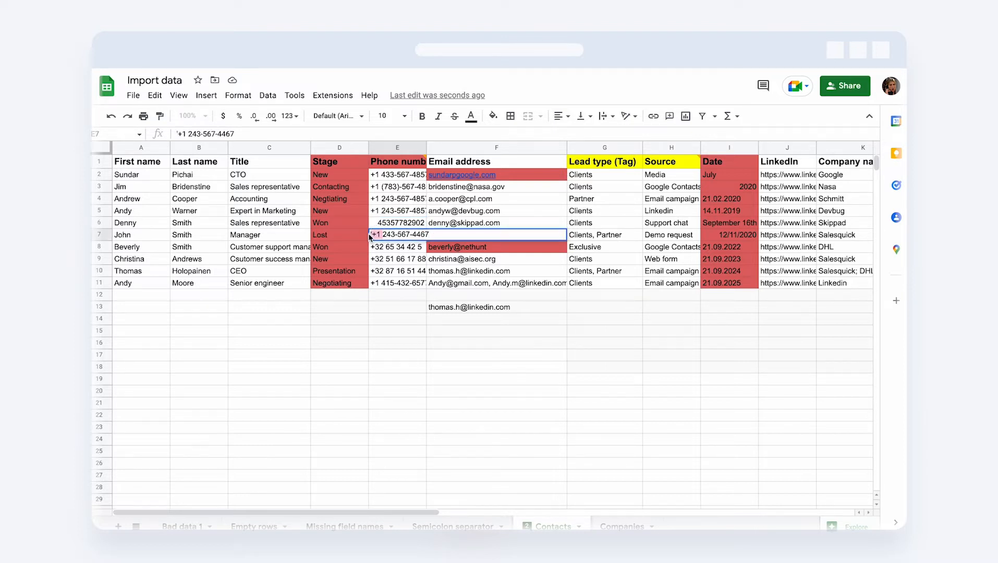
pyautogui.click(387, 295)
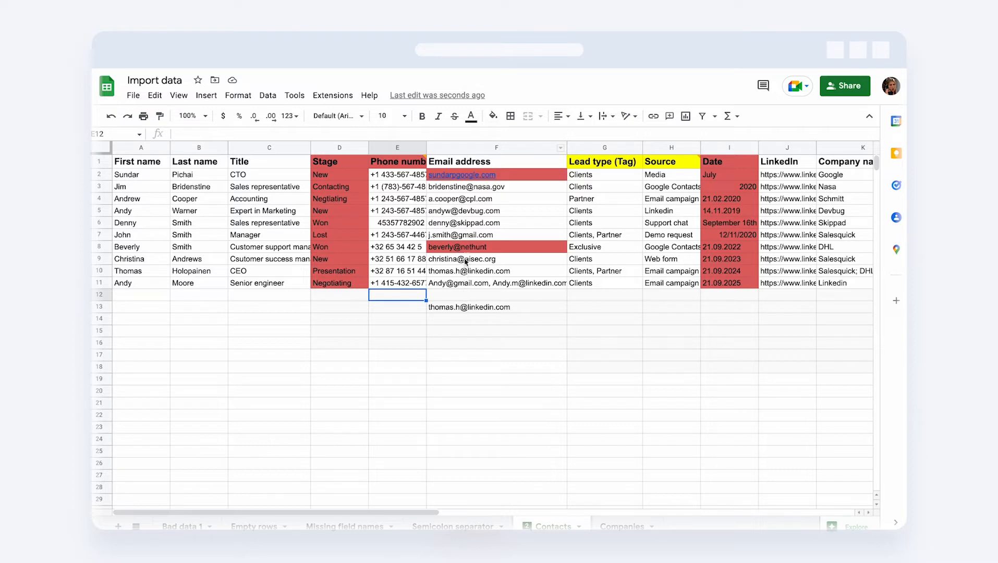
# - Insert an @ sign before ".com" in the email address in cell F2
pyautogui.click(481, 175)
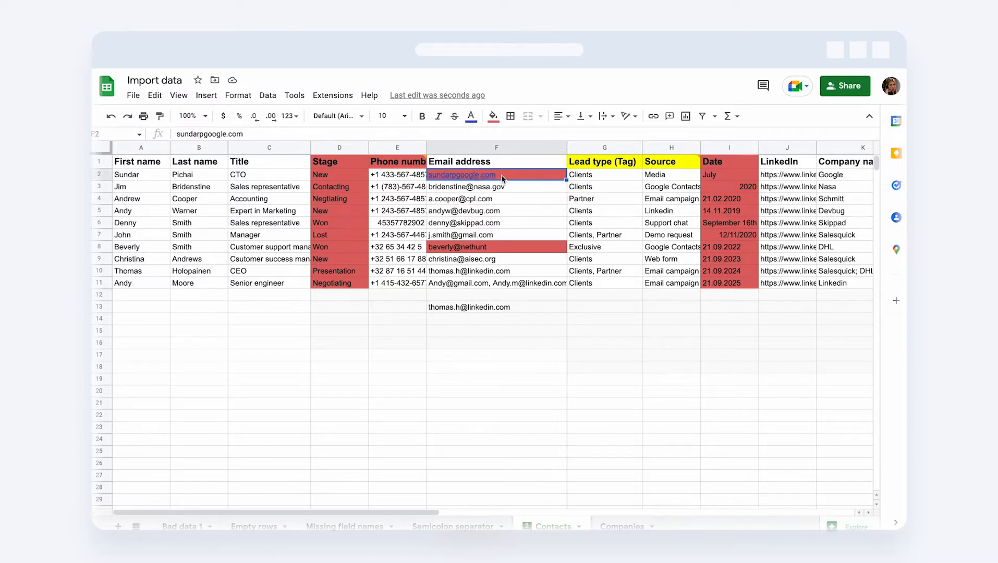
pyautogui.doubleClick(501, 176)
pyautogui.click(477, 175)
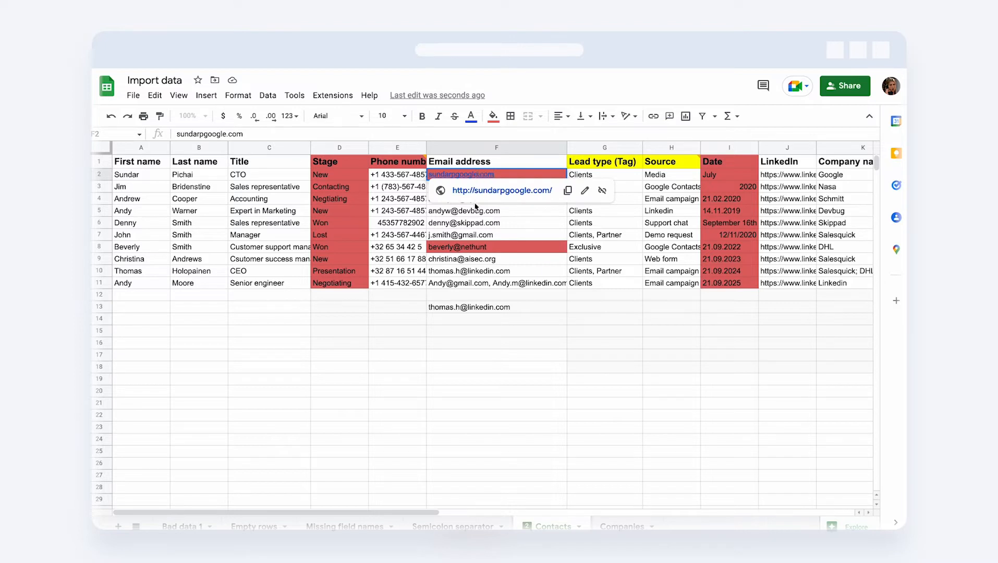
pyautogui.moveTo(476, 207)
pyautogui.write('@')
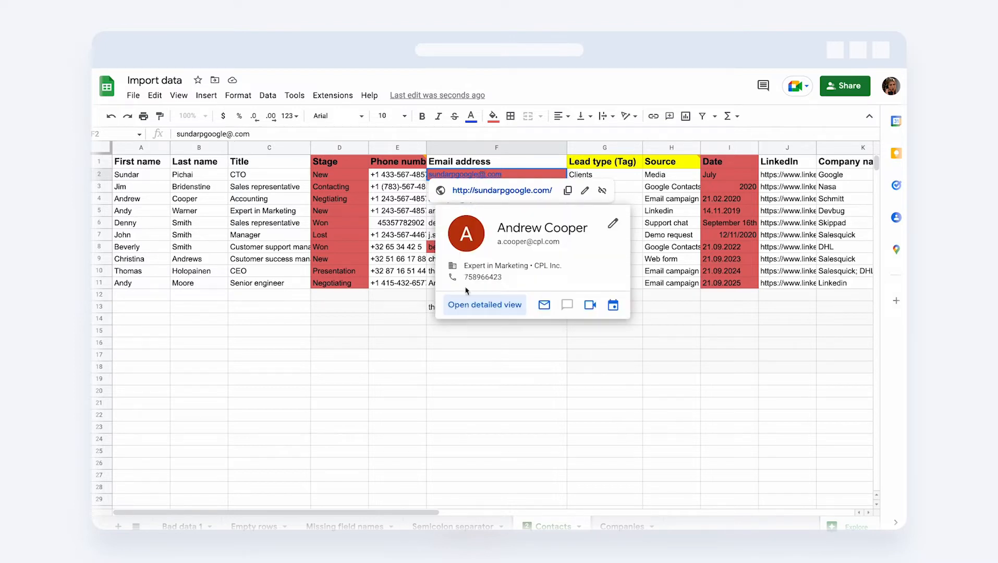
pyautogui.click(472, 345)
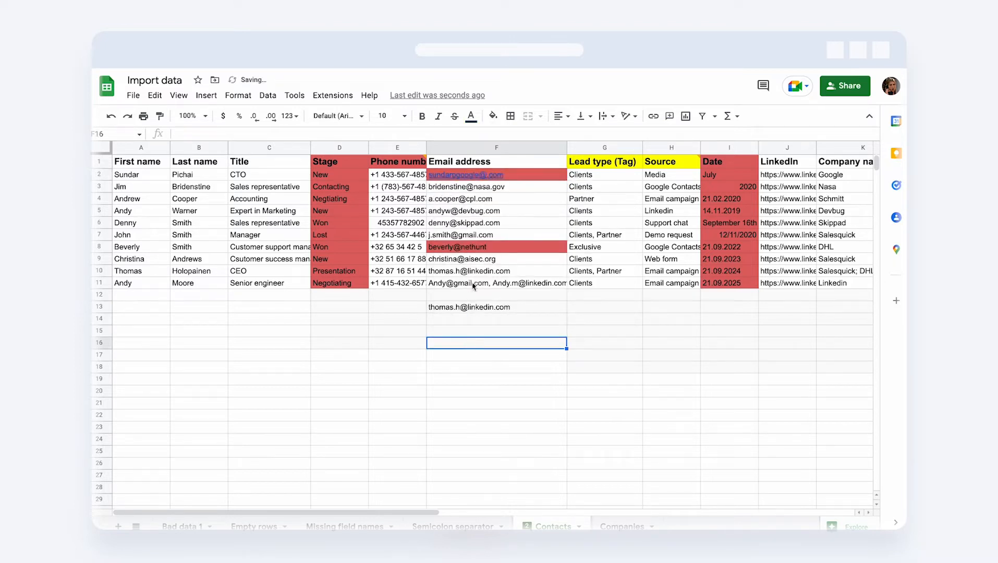
# - Complete the email domain in cell F2 by inserting "google" between the @ sign and ".com"
pyautogui.click(489, 177)
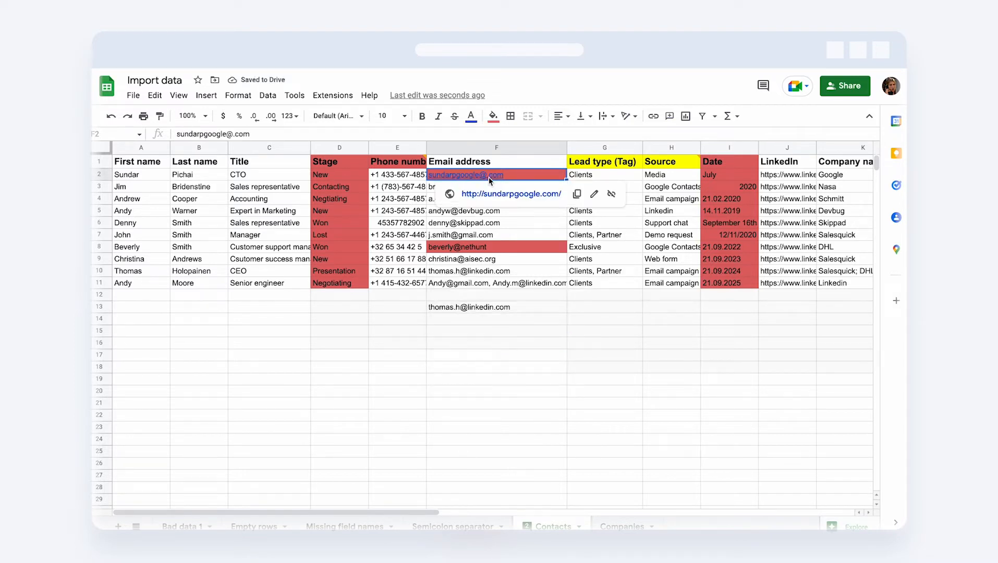
pyautogui.doubleClick(489, 175)
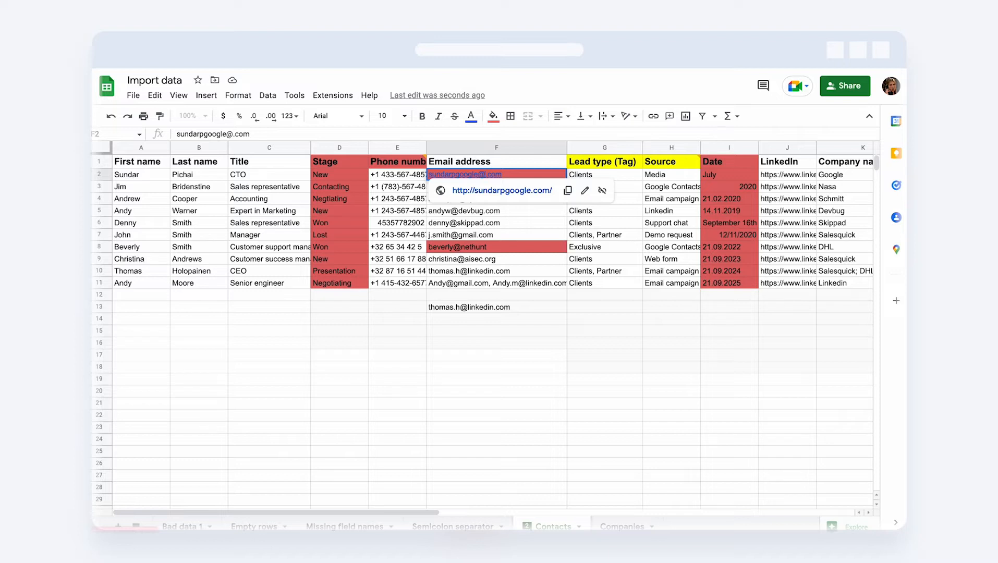
pyautogui.write('google')
pyautogui.click(541, 342)
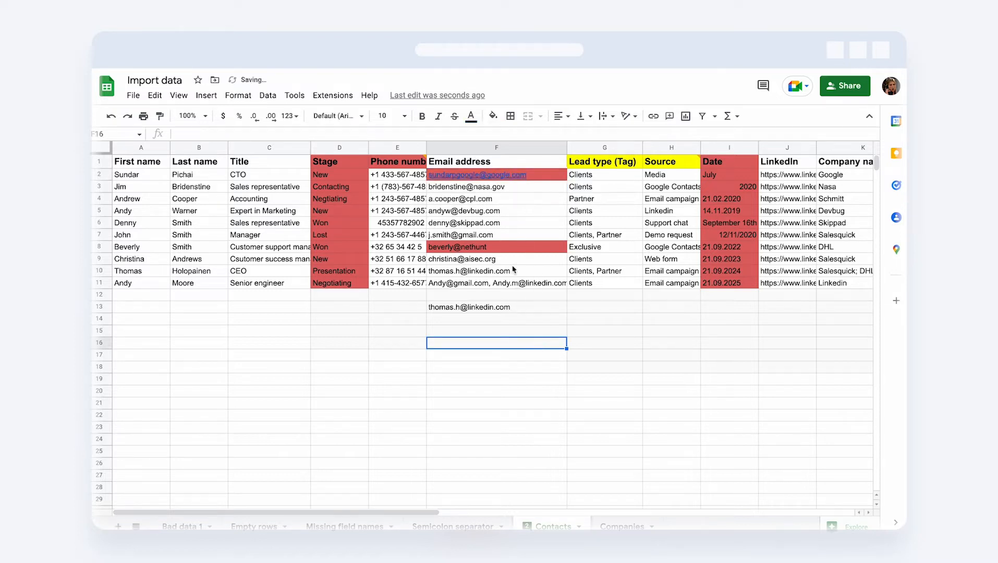
# - Complete the email address in cell F8 by adding ".com" to its end
pyautogui.click(485, 249)
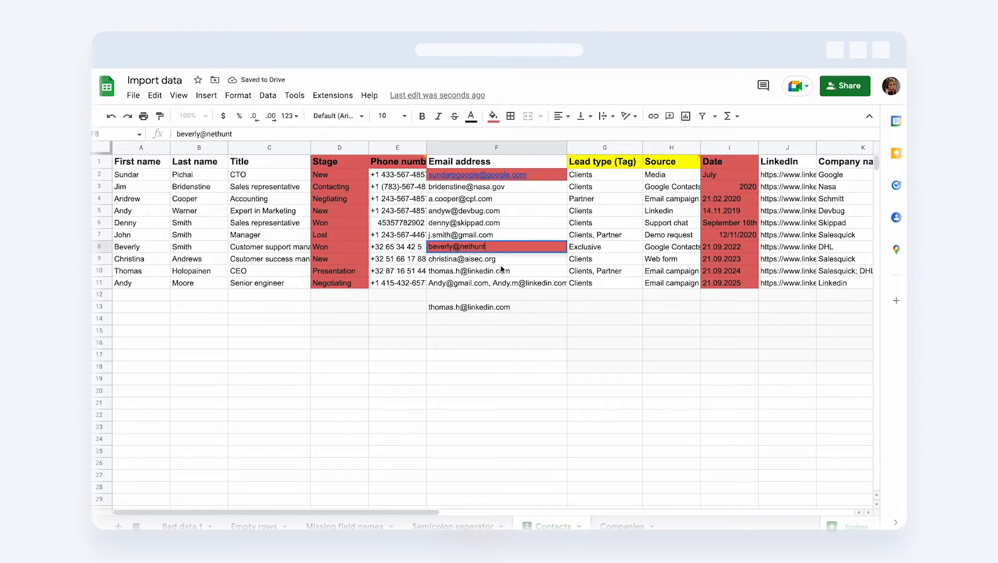
pyautogui.moveTo(501, 266)
pyautogui.write('.com')
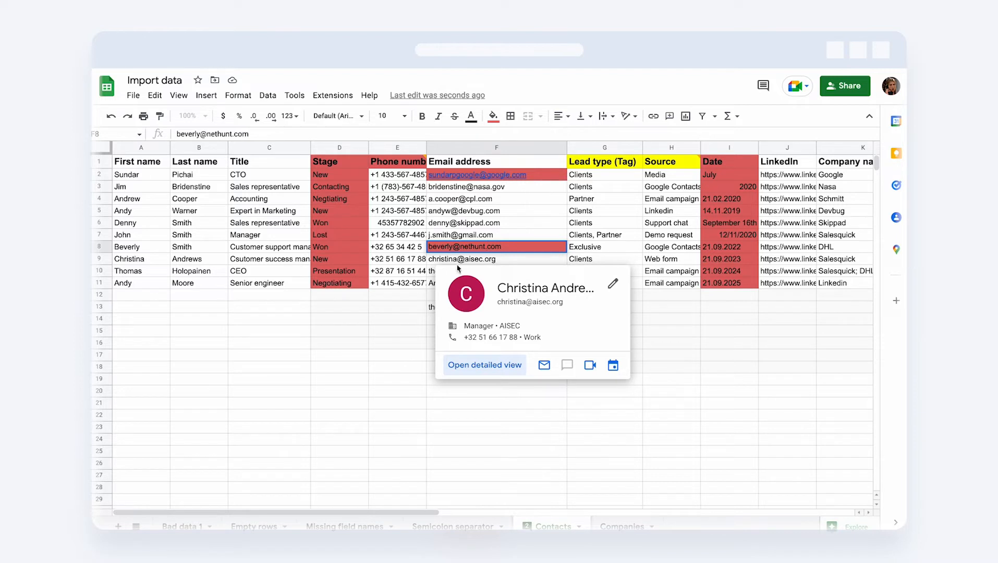
pyautogui.press('Return')
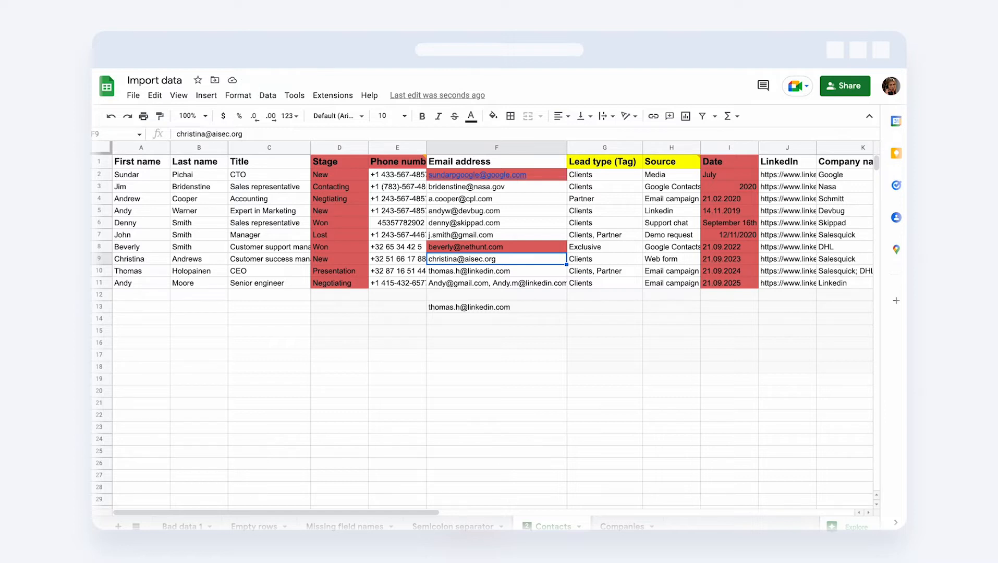
# - Examine the entries in the Lead type (Tag) column and the date formats used in the Date column
pyautogui.click(605, 187)
pyautogui.click(605, 234)
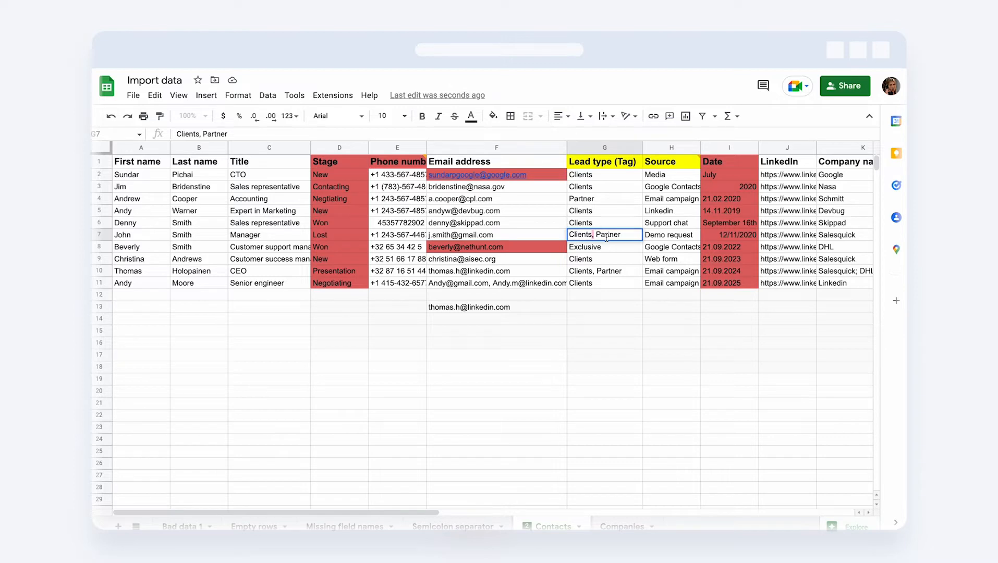
pyautogui.click(614, 284)
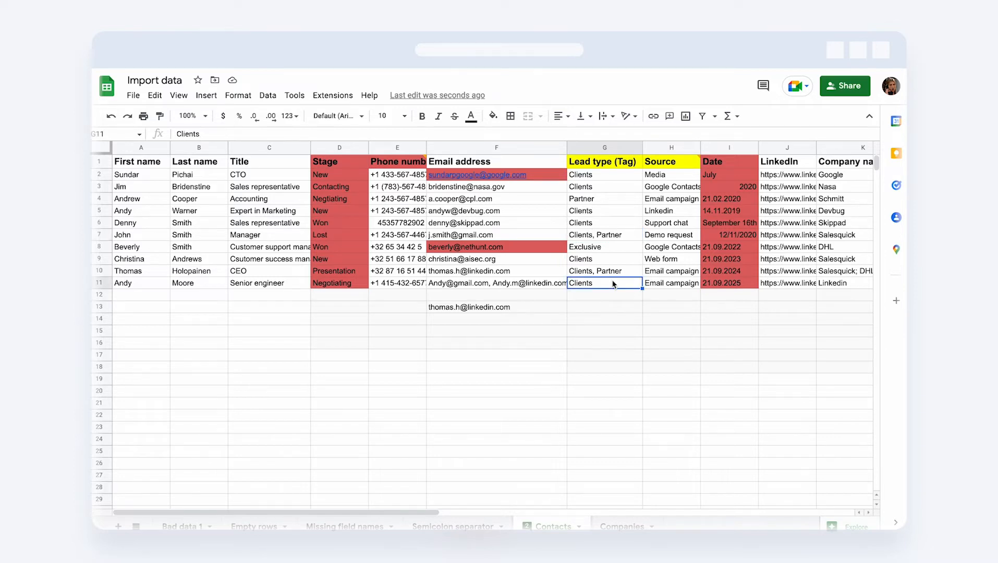
pyautogui.hscroll(2, 614, 284)
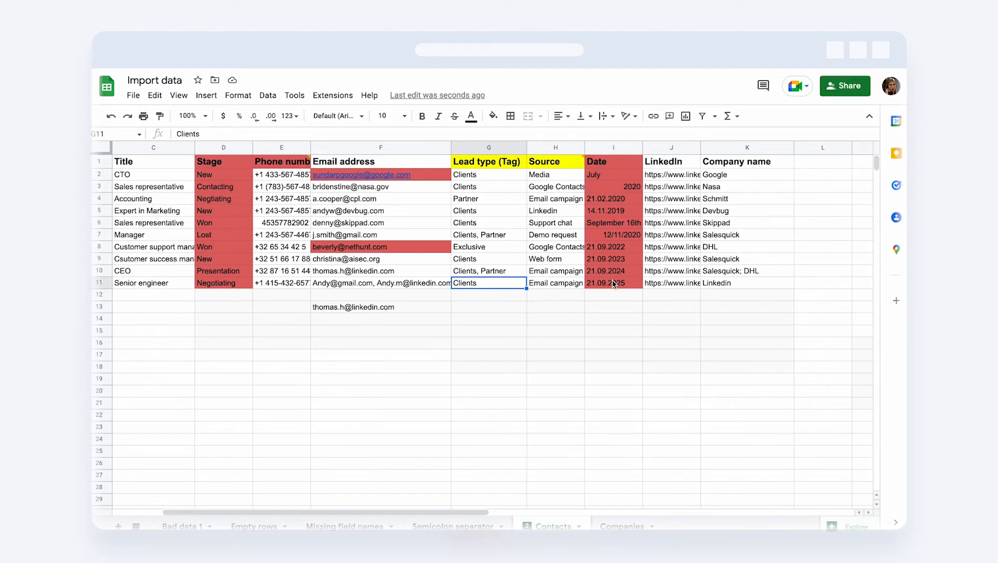
pyautogui.click(604, 148)
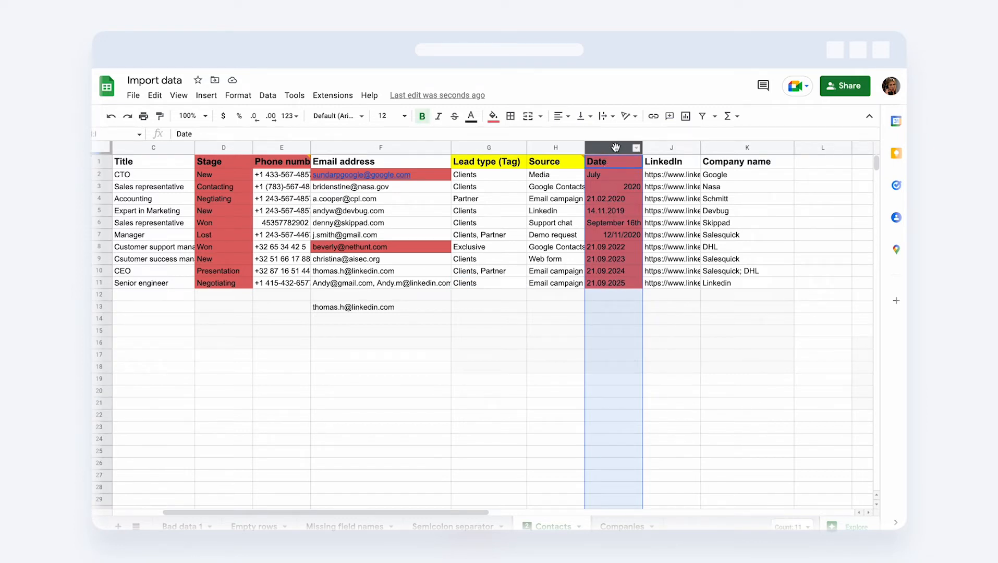
pyautogui.click(613, 296)
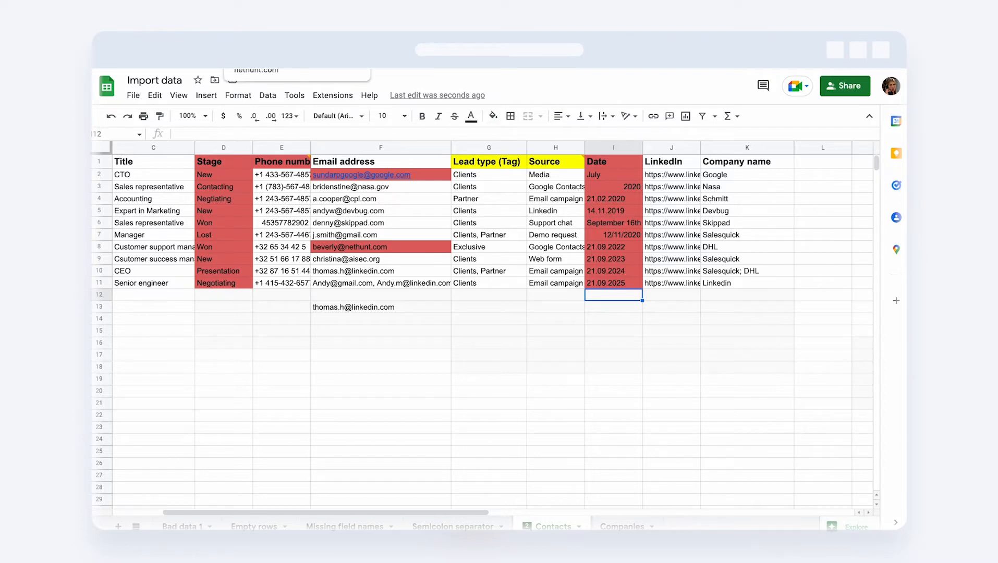
# - Switch to NetHunt CRM and view the available date format options in the account preferences
pyautogui.click(261, 39)
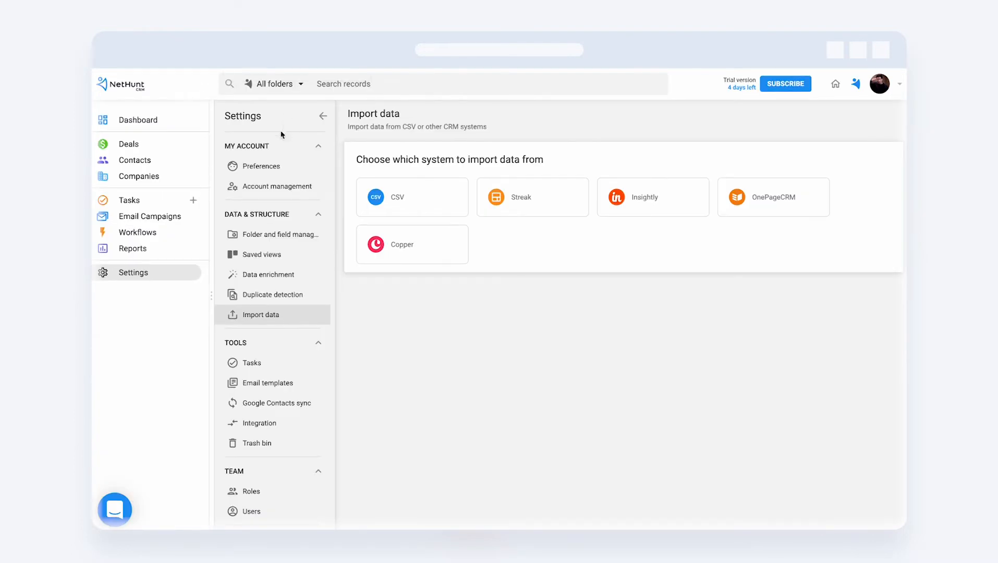
pyautogui.click(256, 172)
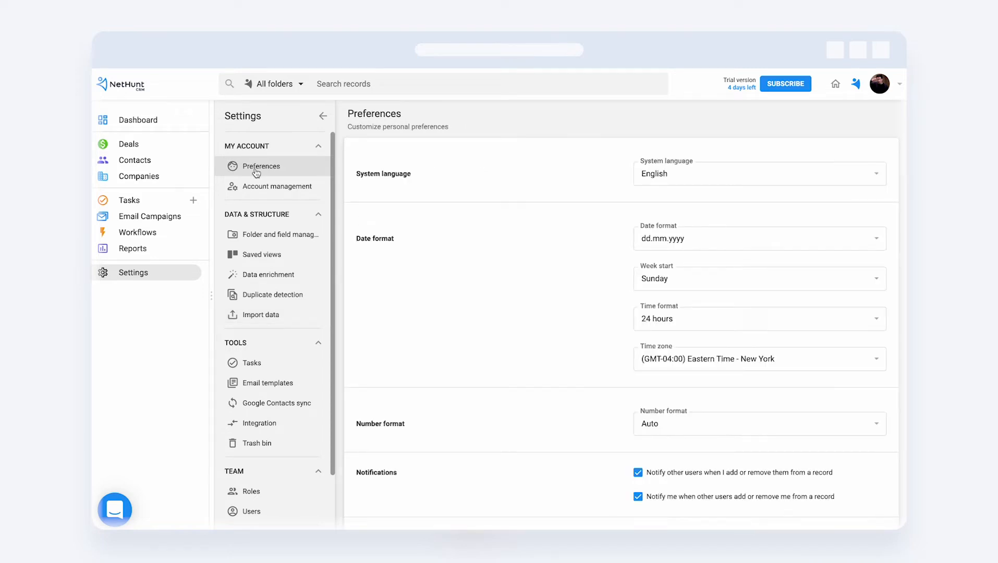
pyautogui.tripleClick(385, 238)
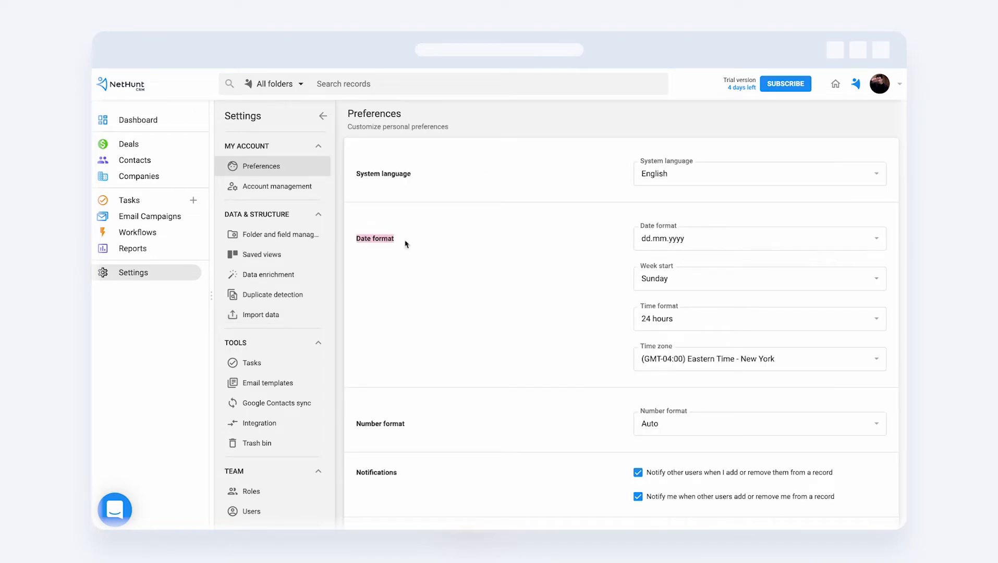
pyautogui.click(652, 244)
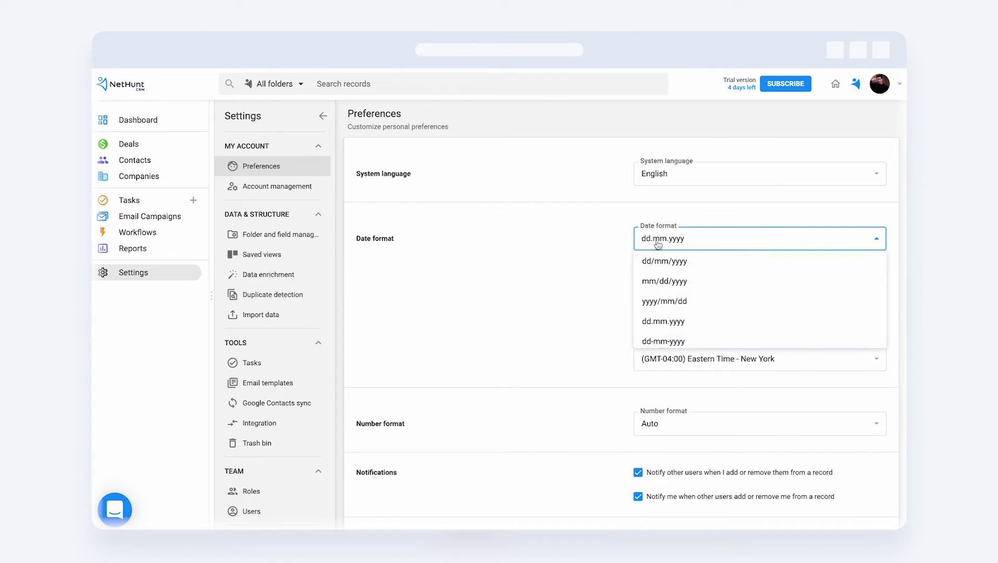
pyautogui.click(676, 240)
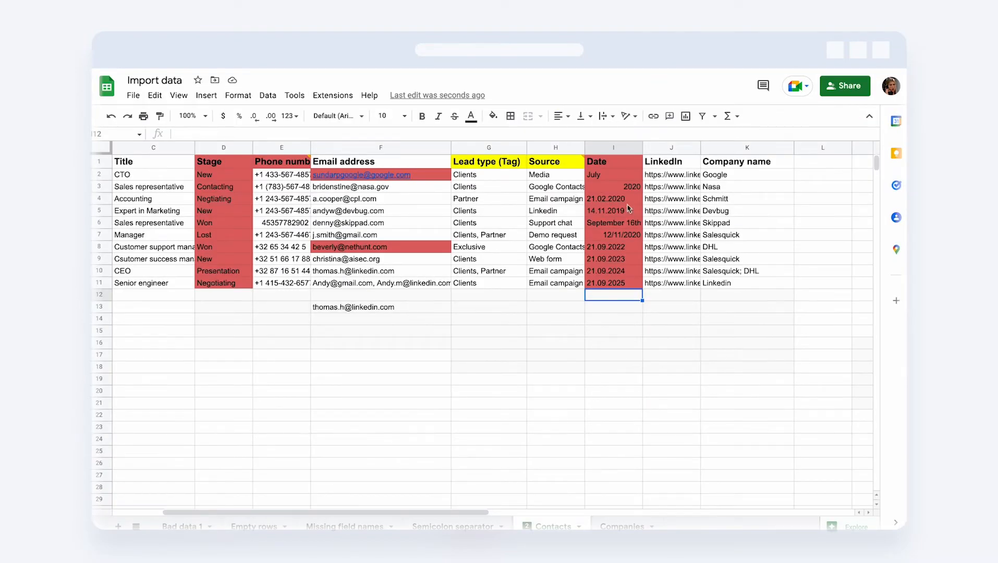
# - Back in the Contacts sheet, copy the date 21.02.2020 from cell I4 into cells I3 through I11
pyautogui.click(602, 199)
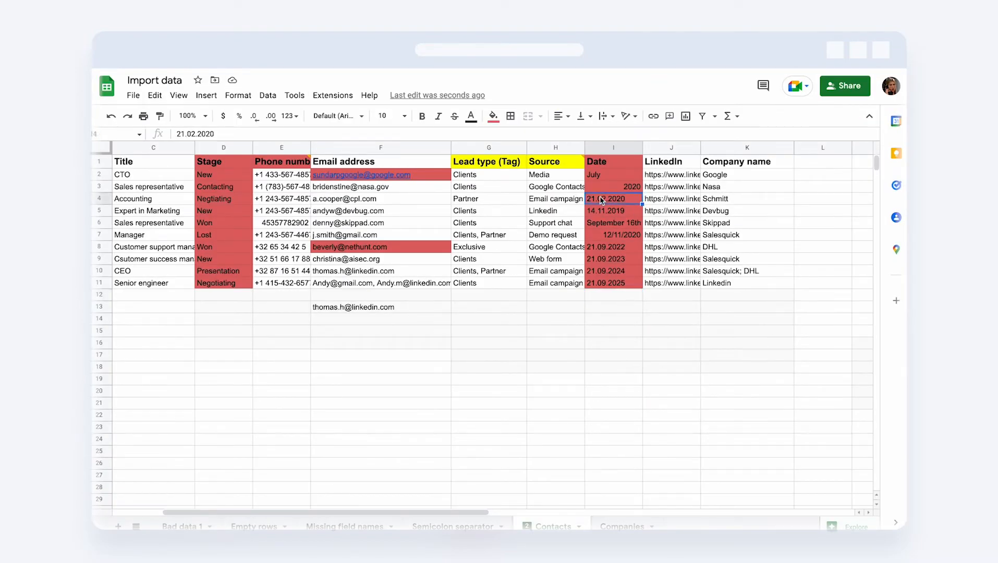
pyautogui.hotkey('ctrl', 'c')
pyautogui.moveTo(604, 186); pyautogui.dragTo(608, 285)
pyautogui.hotkey('ctrl', 'v')
pyautogui.click(611, 309)
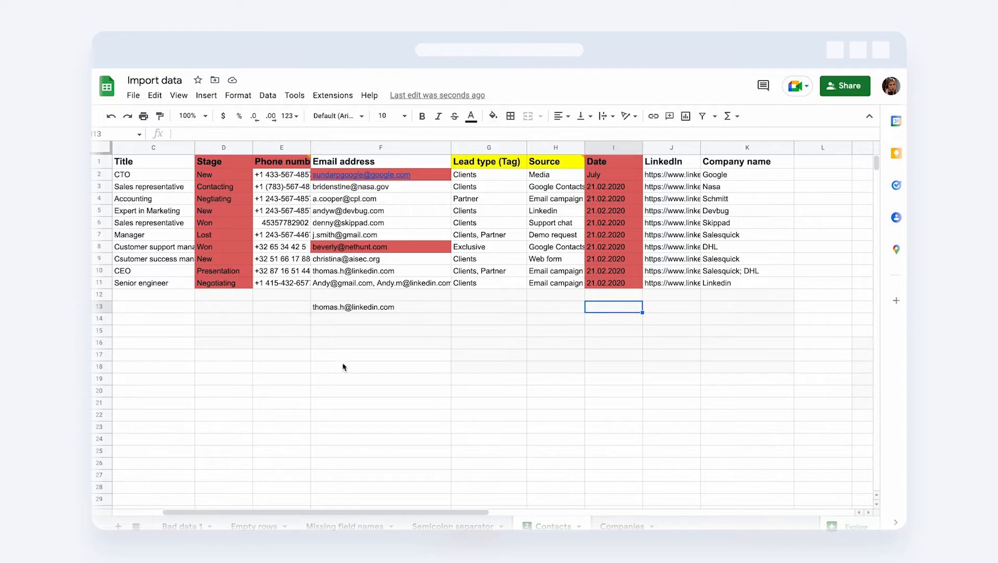
# - Start a conditional formatting rule for the whole Email address column with the condition "Custom formula is"
pyautogui.hscroll(-3, 327, 349)
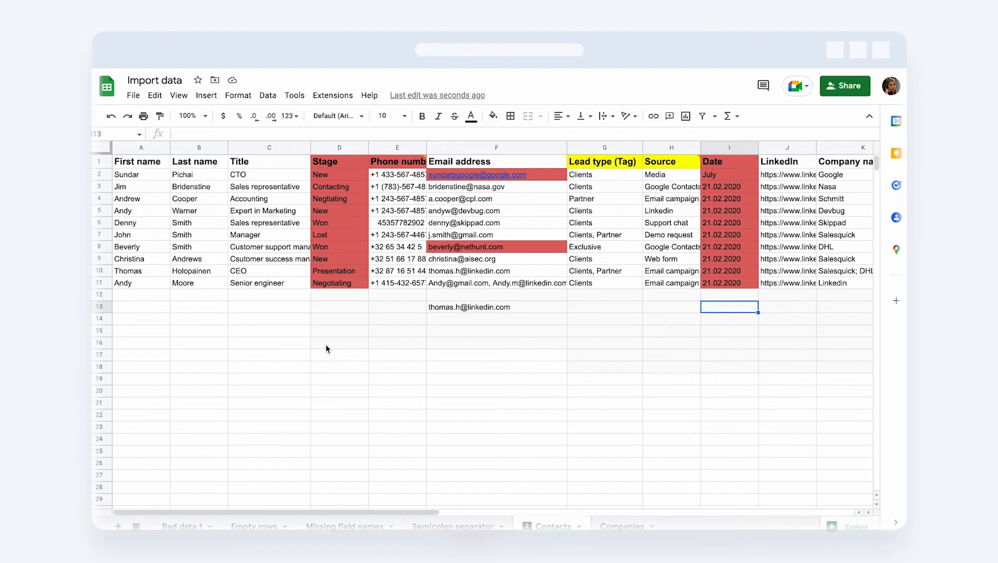
pyautogui.click(475, 147)
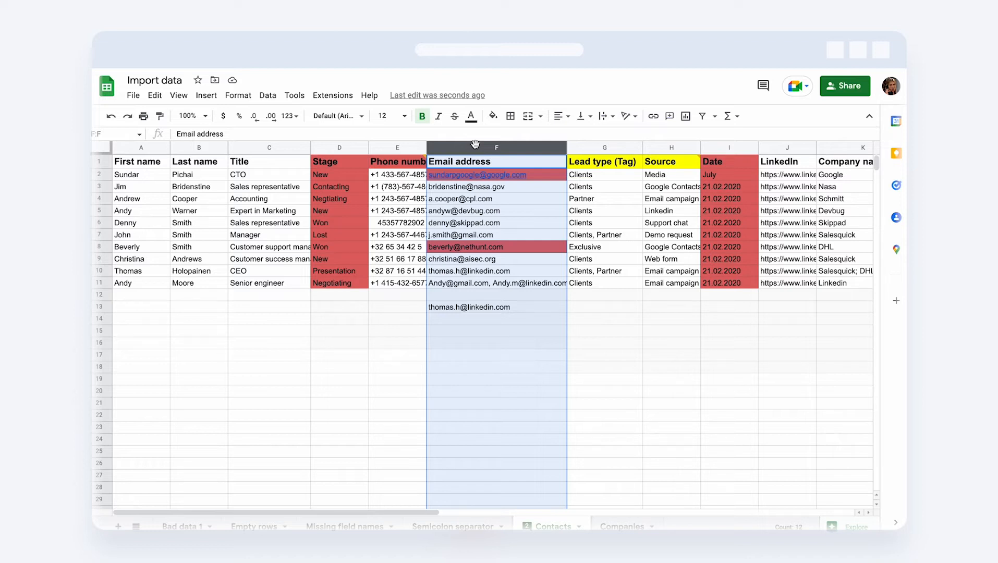
pyautogui.click(238, 95)
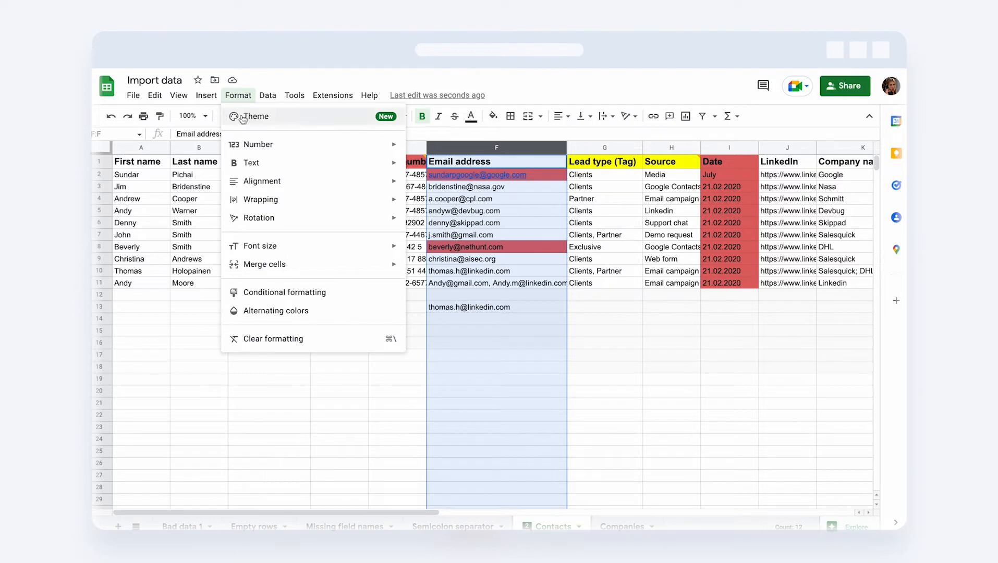
pyautogui.click(293, 293)
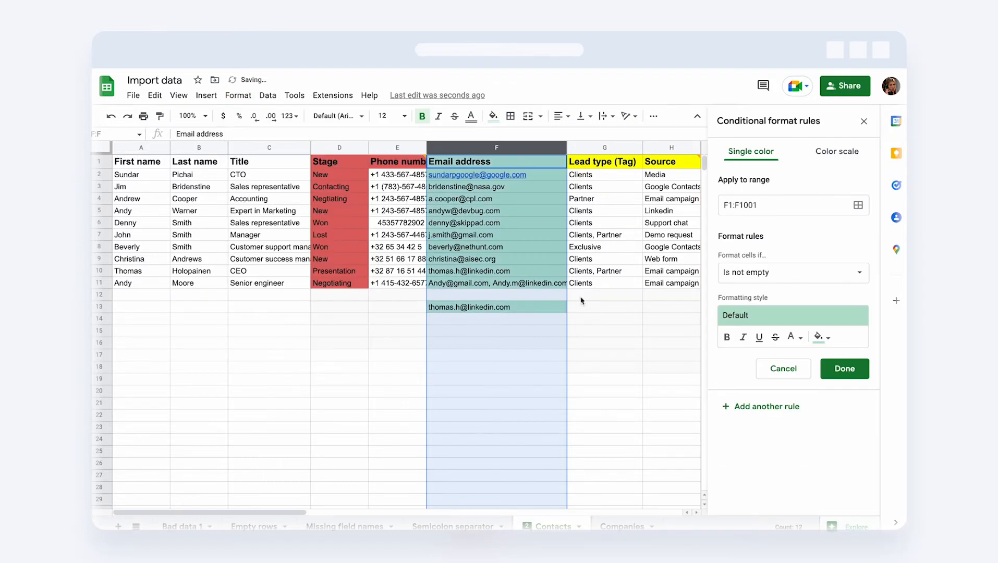
pyautogui.click(796, 270)
pyautogui.scroll(-2, 767, 464)
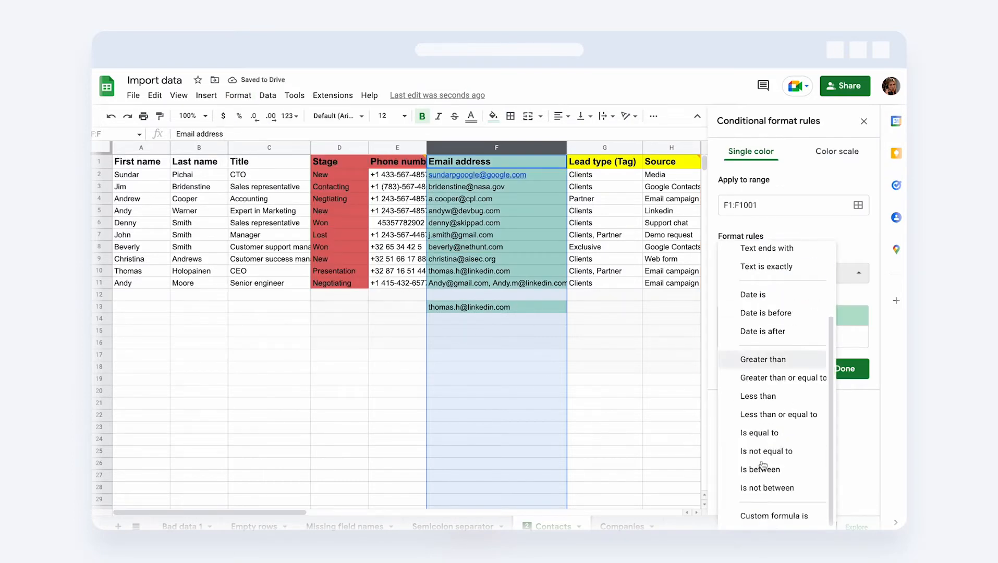
pyautogui.click(760, 515)
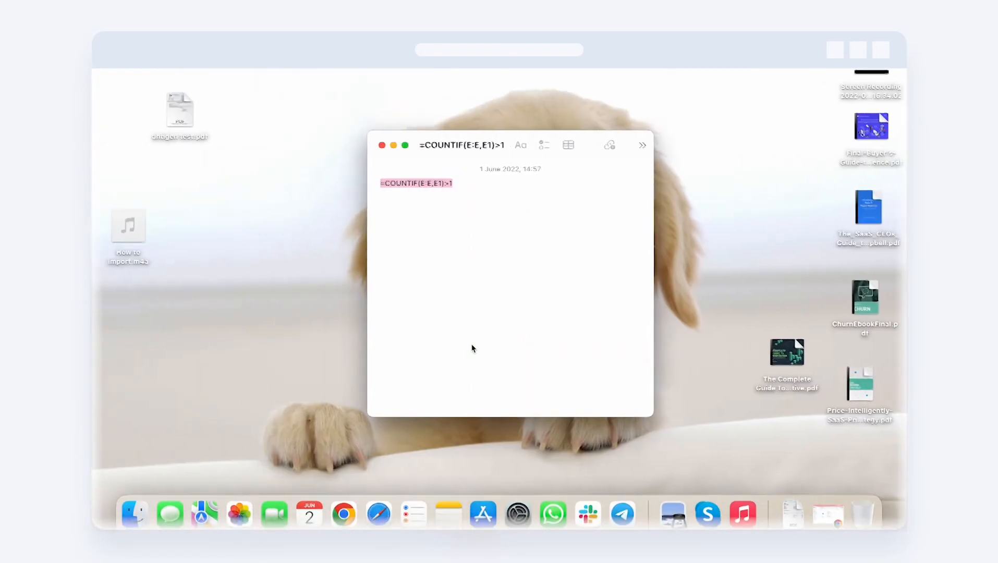
# - Paste the duplicate-finding formula =COUNTIF(E:E,E1)>1 from the note into the conditional formatting rule
pyautogui.hotkey('ctrl', 'Right')
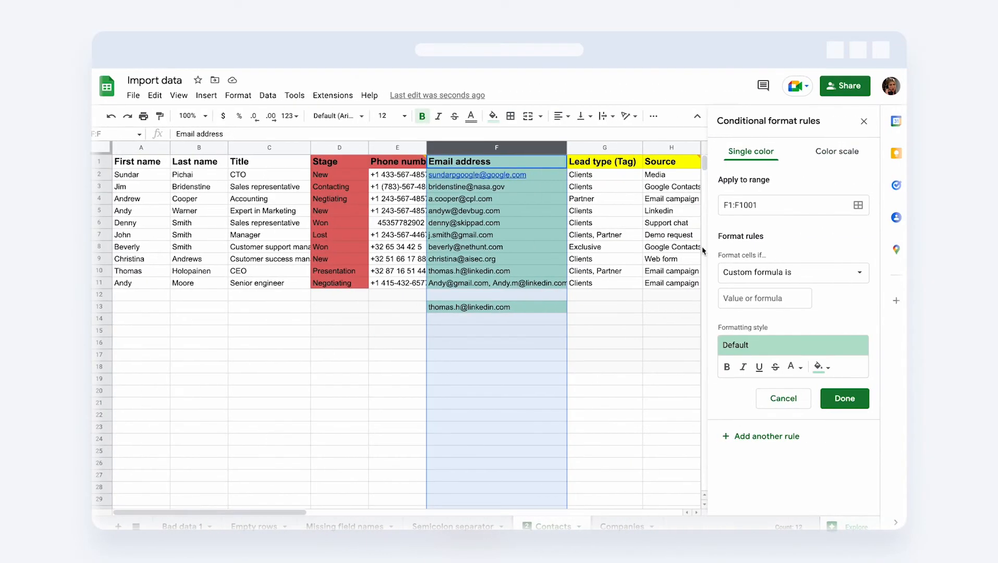
pyautogui.click(754, 296)
pyautogui.hotkey('ctrl', 'v')
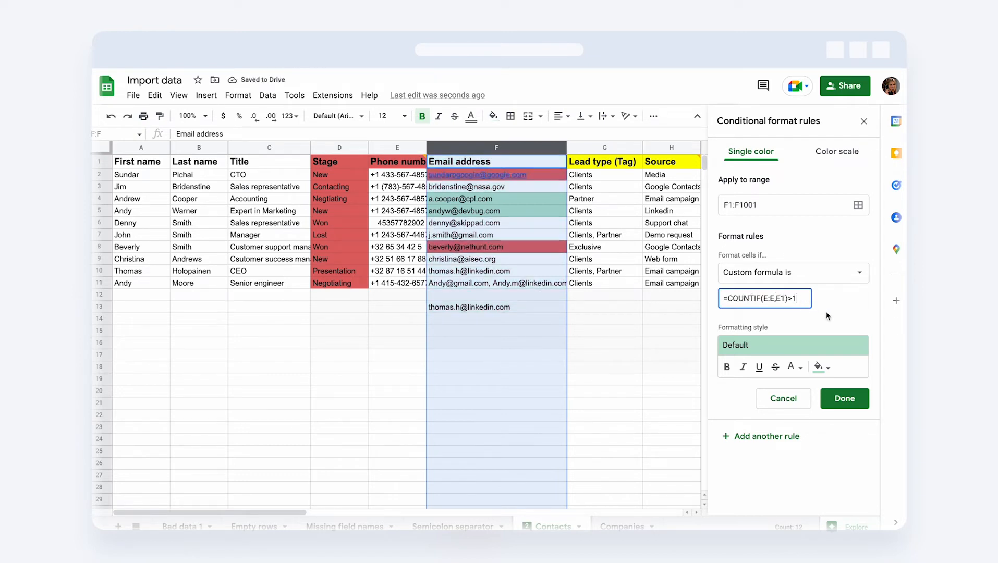
# - Point the rule's formula at the email column by changing it to =COUNTIF(F:F,F1)>1, and save the rule
pyautogui.doubleClick(765, 298)
pyautogui.write('F')
pyautogui.press('Right')
pyautogui.press('Right')
pyautogui.press('BackSpace')
pyautogui.write('F')
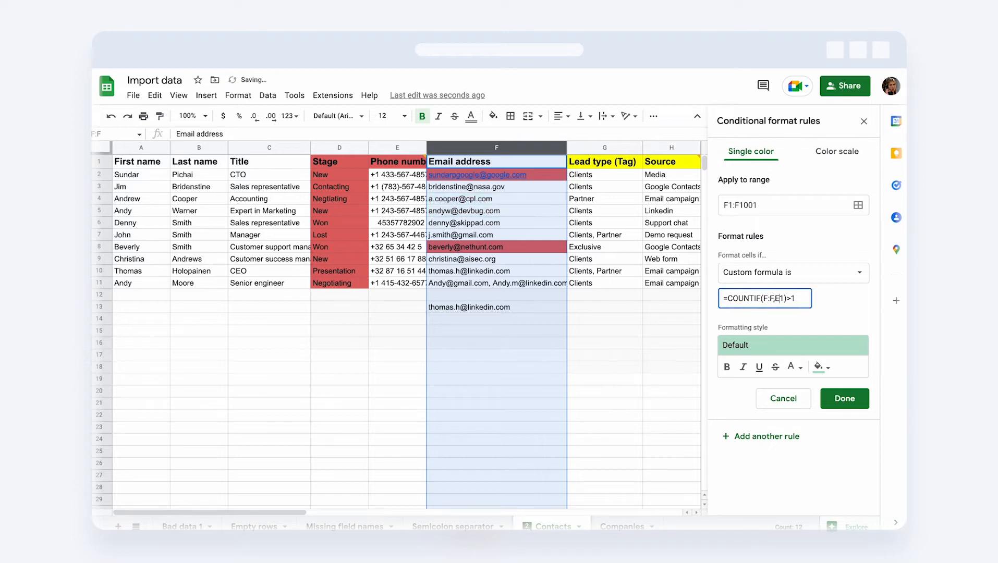
pyautogui.press('BackSpace')
pyautogui.write('F')
pyautogui.click(844, 399)
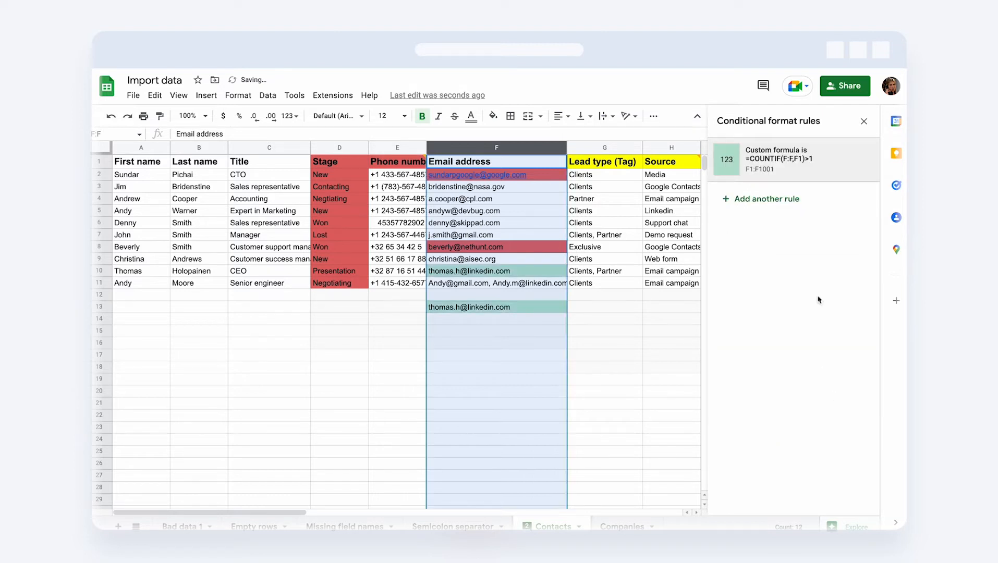
pyautogui.click(864, 121)
pyautogui.click(486, 319)
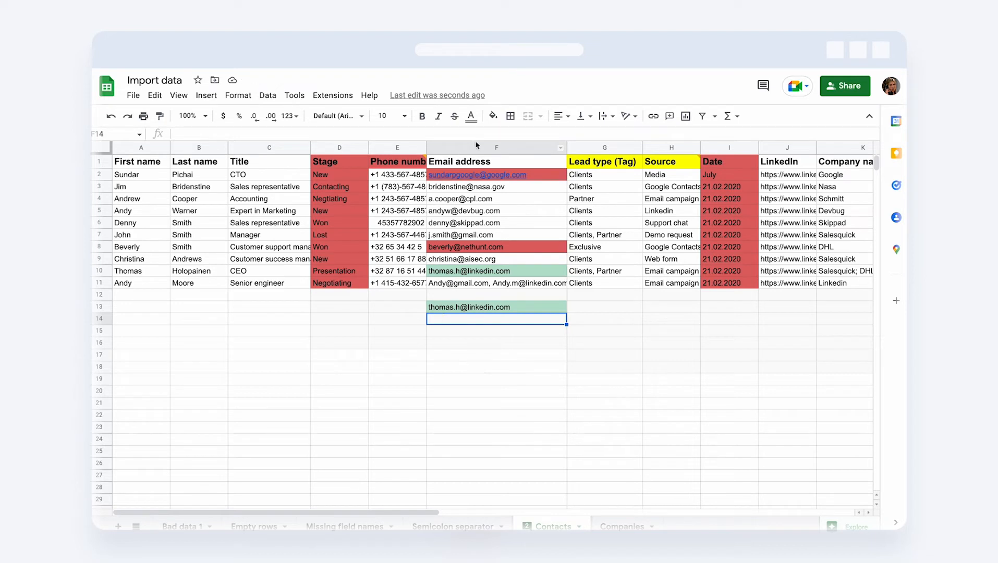
# - Delete the duplicate email address in cell F13
pyautogui.click(469, 309)
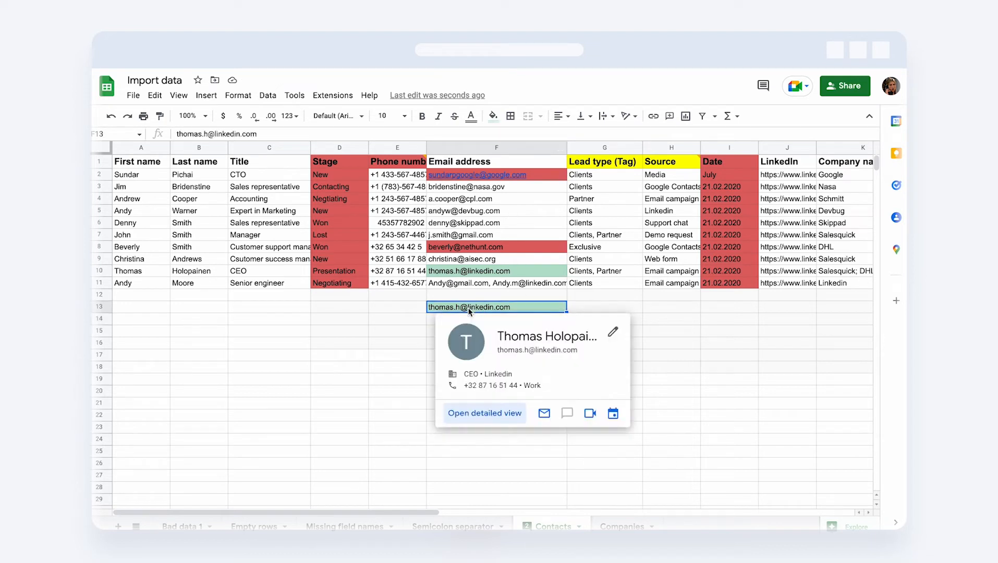
pyautogui.press('Delete')
pyautogui.click(438, 296)
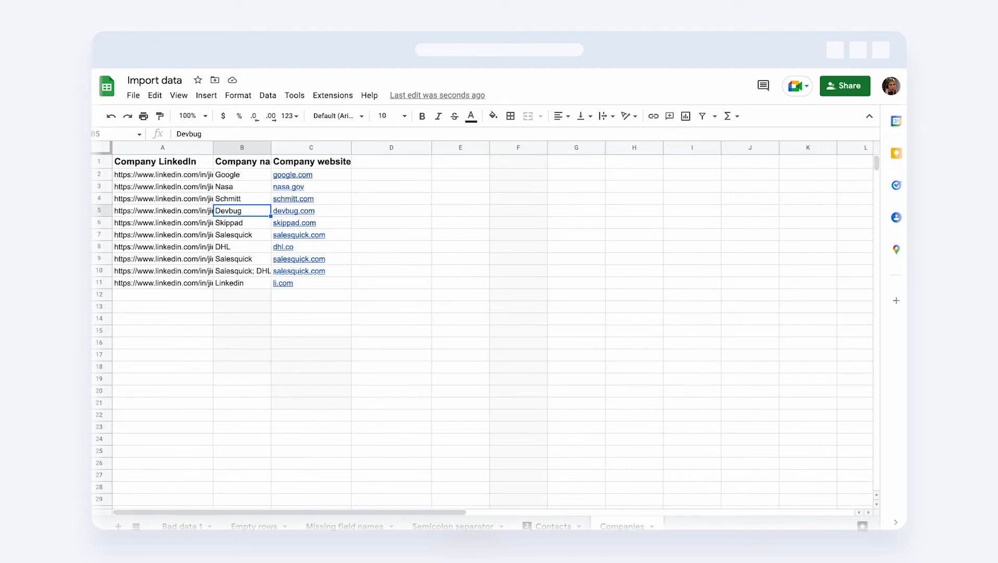
# - Download the Companies sheet as a CSV file
pyautogui.click(132, 96)
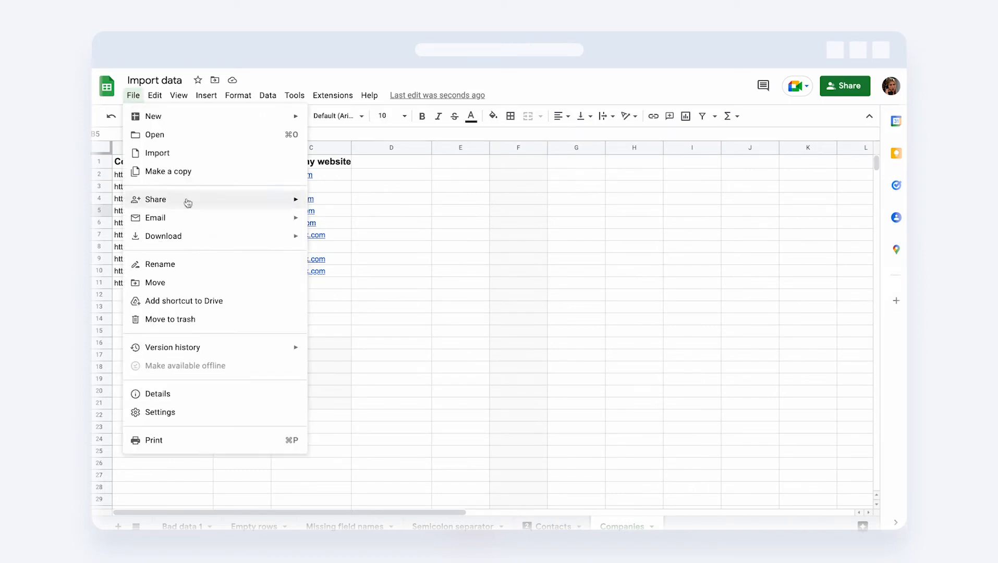
pyautogui.moveTo(225, 241)
pyautogui.click(364, 315)
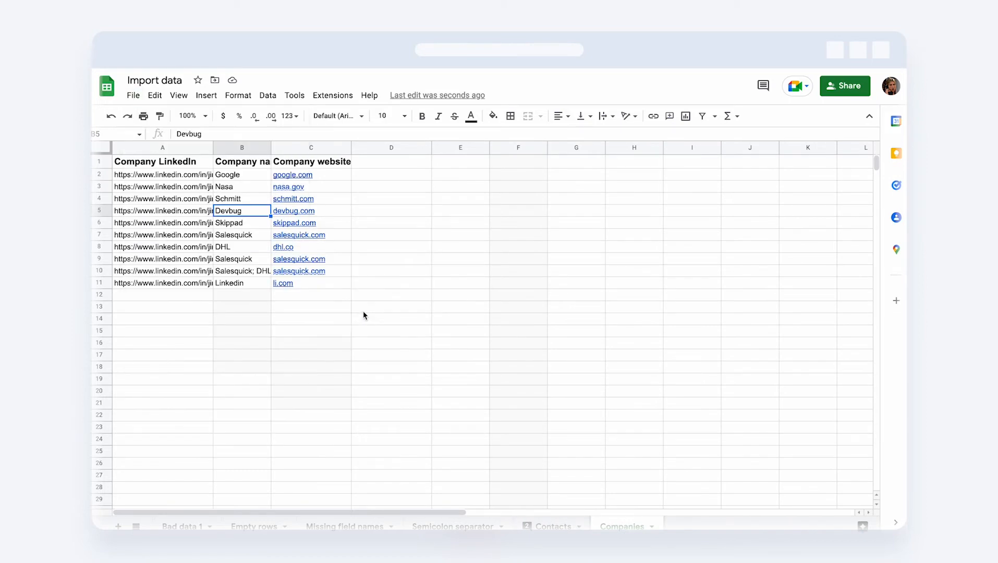
pyautogui.press('Return')
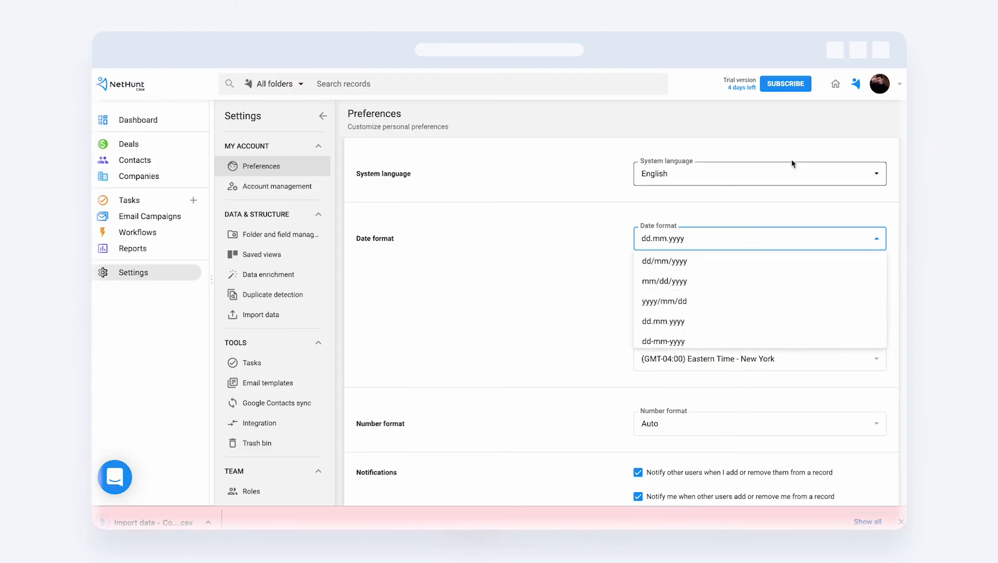
# - Switch to NetHunt CRM, start a CSV import with Import data - Companies.csv, and choose the Companies folder as the destination
pyautogui.click(789, 155)
pyautogui.click(856, 84)
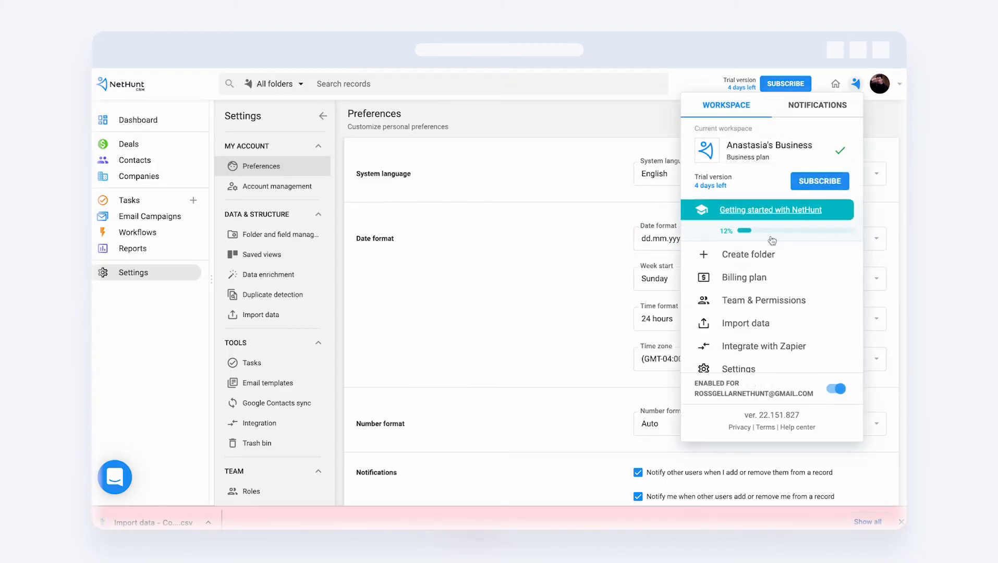
pyautogui.click(736, 323)
pyautogui.click(414, 208)
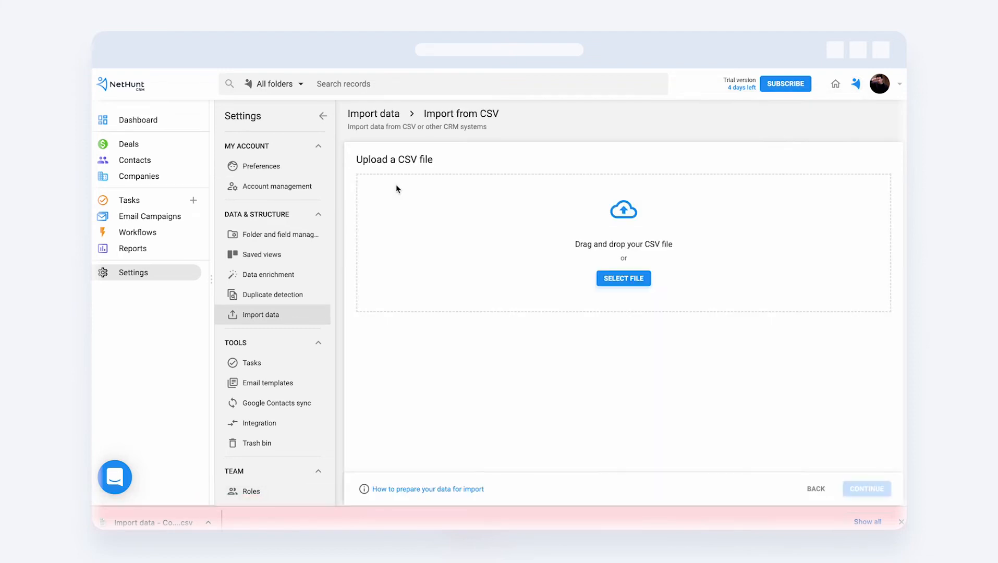
pyautogui.moveTo(153, 522); pyautogui.dragTo(657, 202)
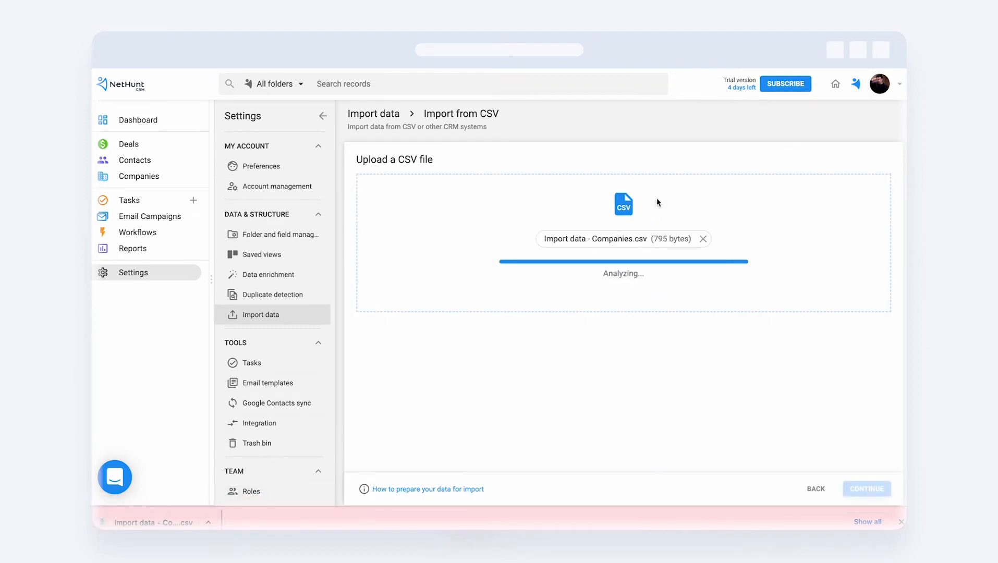
pyautogui.click(869, 487)
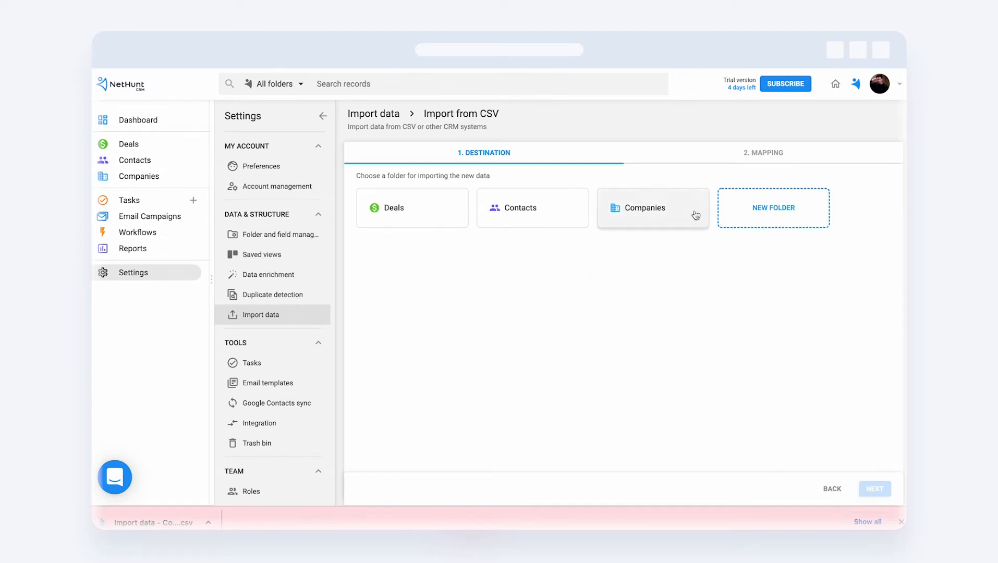
pyautogui.click(648, 205)
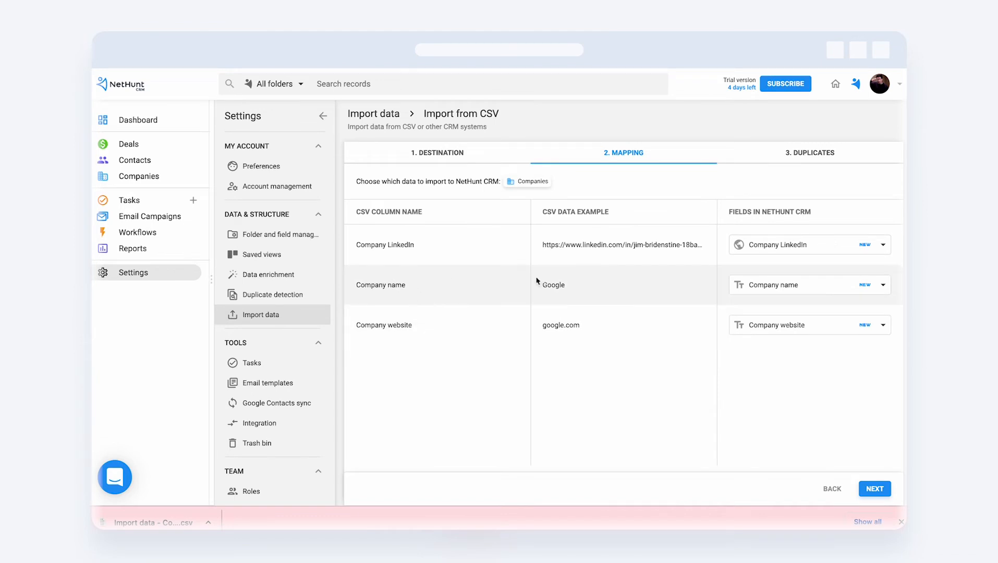
# - Map the Company name column to the Name field and the Company LinkedIn column to the LinkedIn field
pyautogui.moveTo(406, 285); pyautogui.dragTo(356, 285)
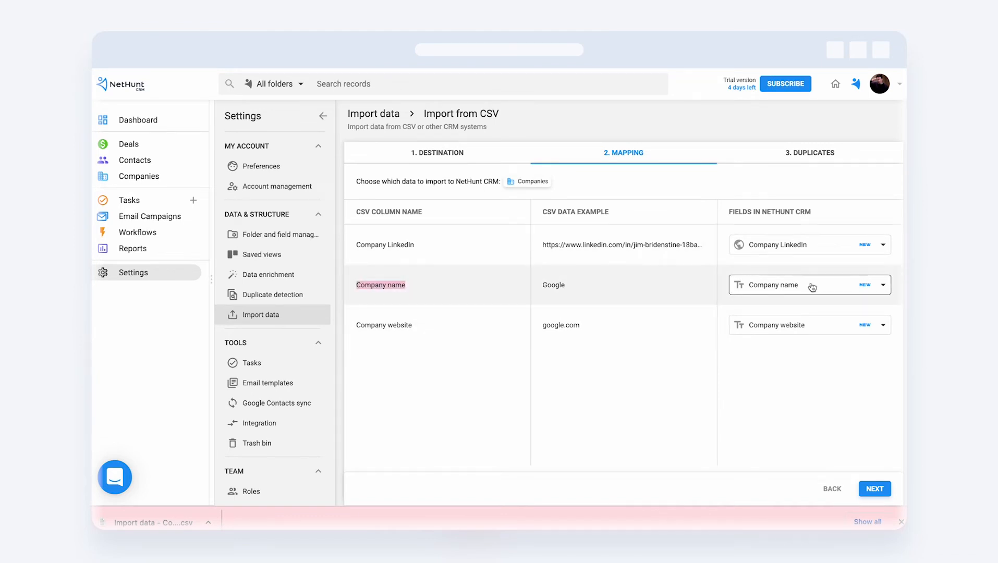
pyautogui.click(813, 287)
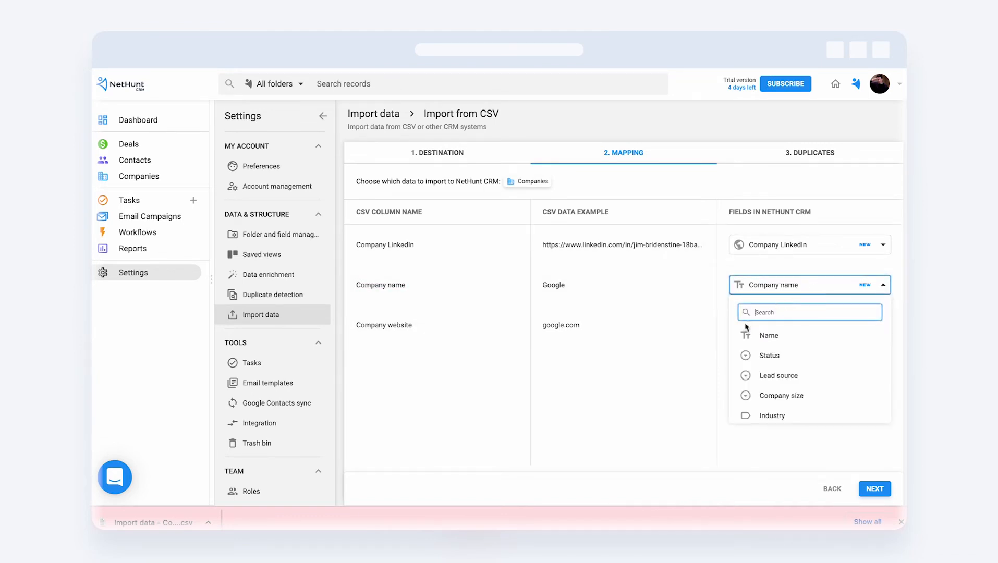
pyautogui.click(797, 336)
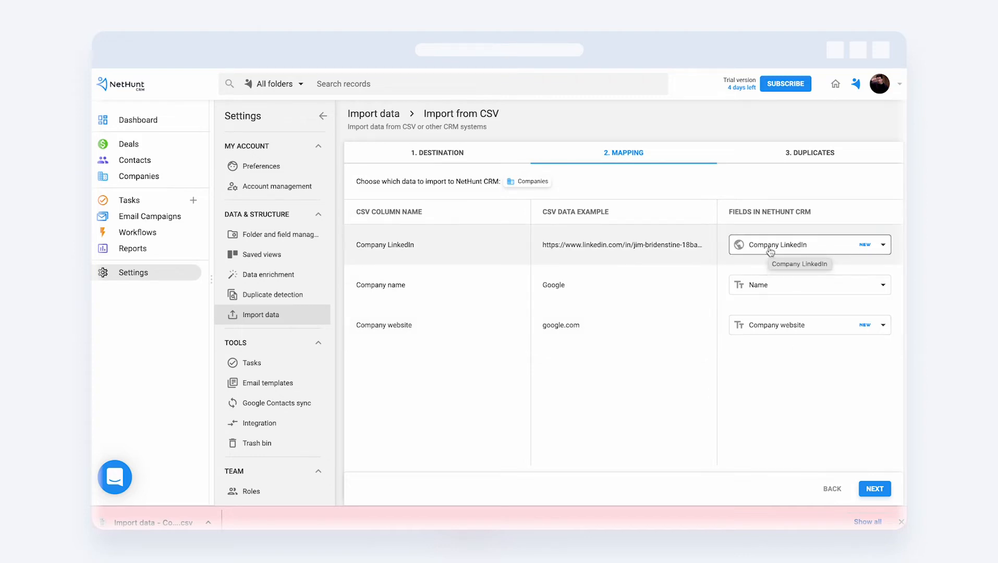
pyautogui.click(769, 250)
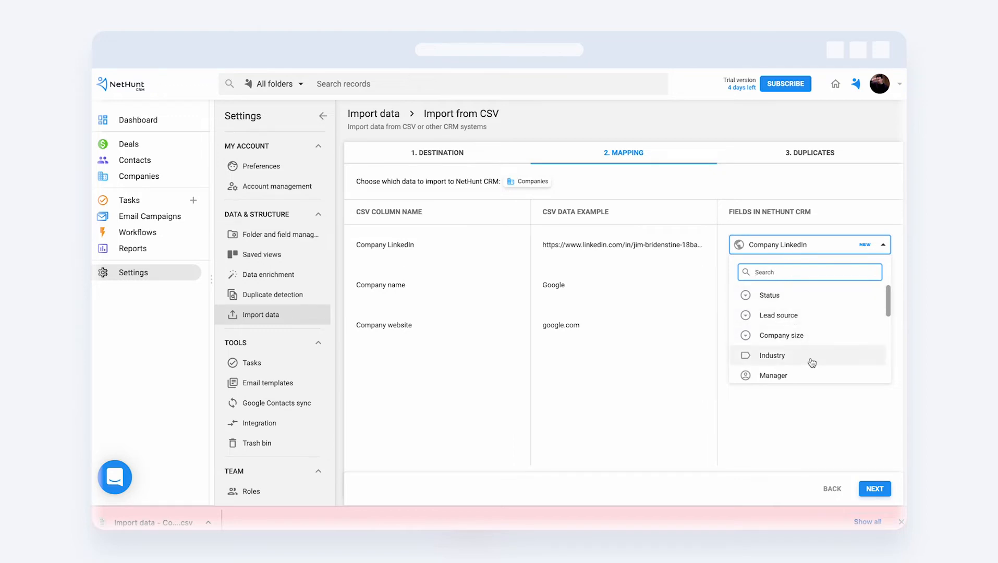
pyautogui.scroll(-5, 810, 360)
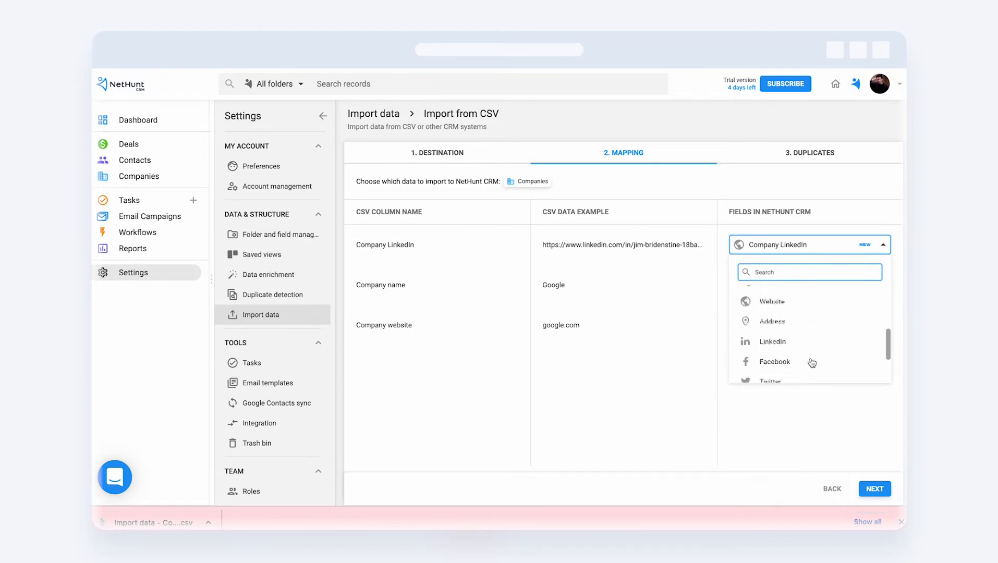
pyautogui.click(784, 319)
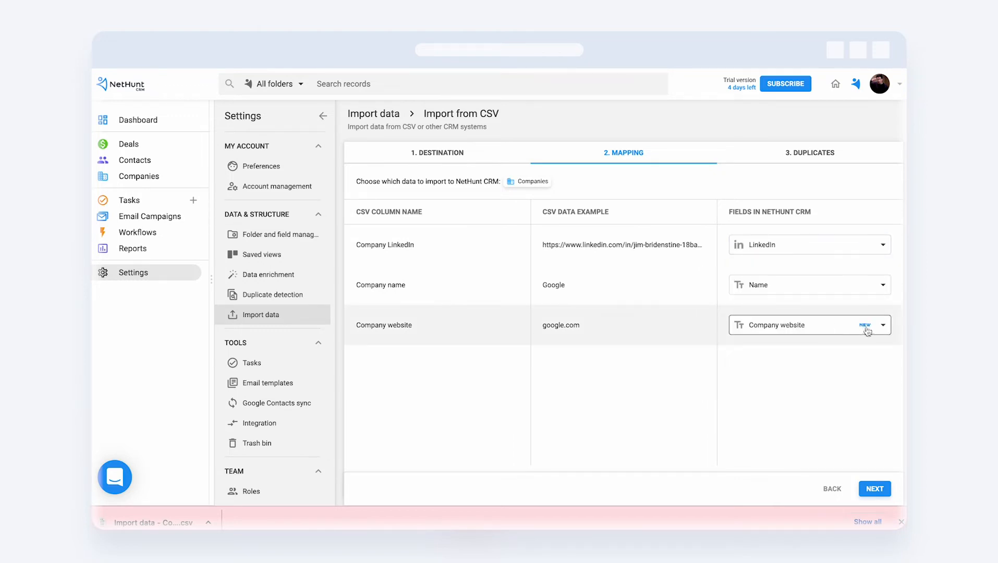
# - Map the Company website column to the existing Website field
pyautogui.click(871, 329)
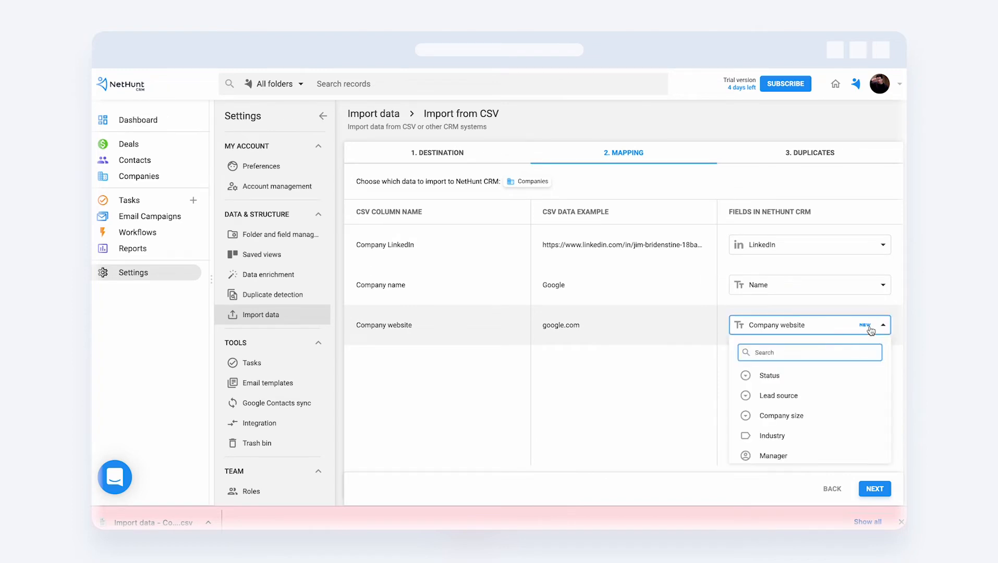
pyautogui.scroll(-2, 816, 436)
pyautogui.scroll(-2, 817, 437)
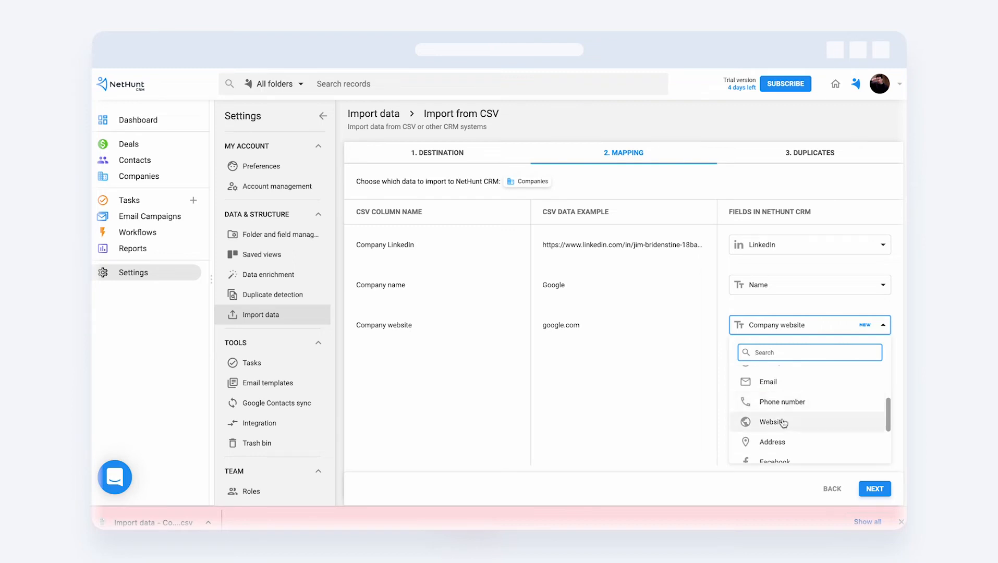
pyautogui.click(783, 423)
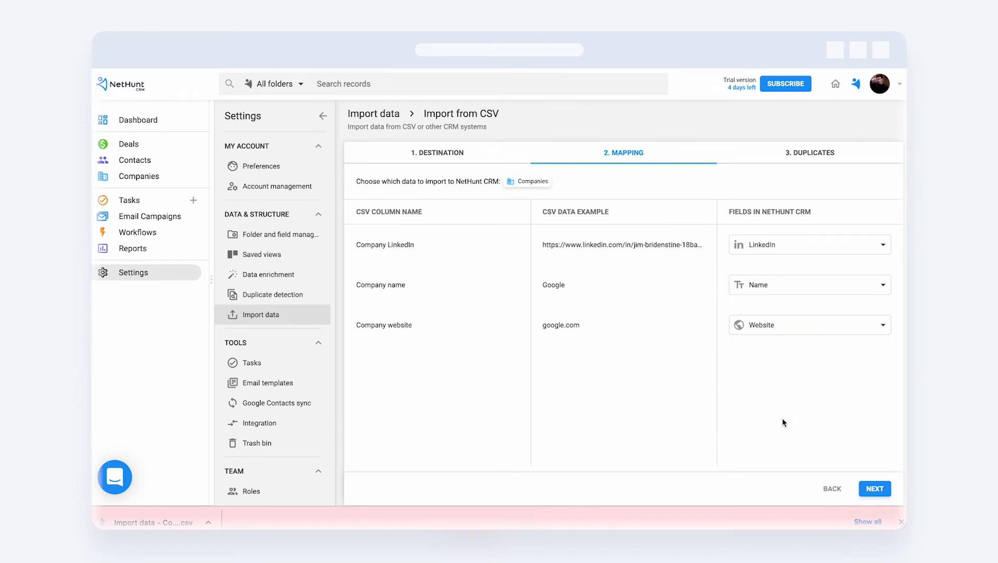
# - Try the Do not map option for the Company website column, and restore its mapping to Website
pyautogui.click(767, 327)
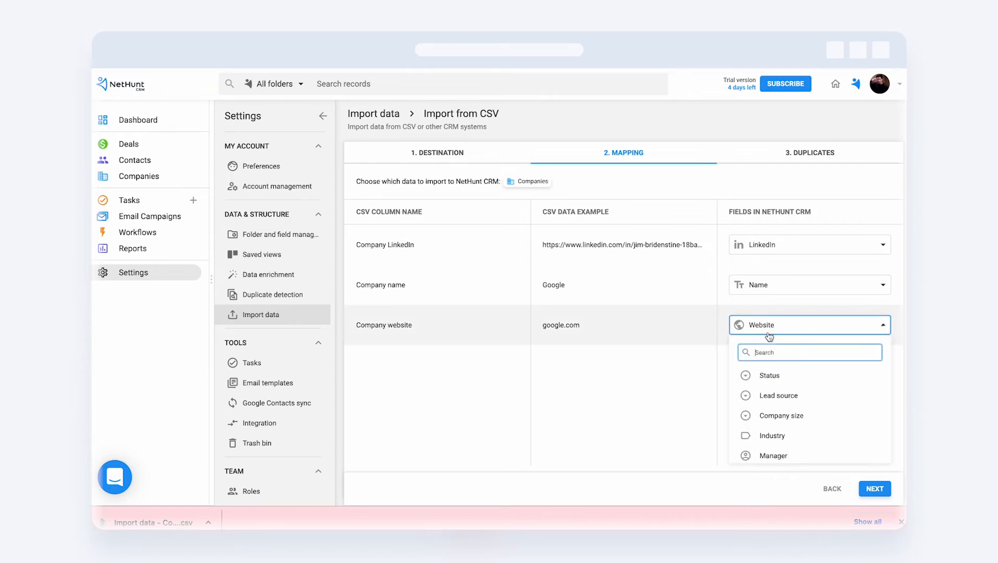
pyautogui.scroll(-3, 783, 427)
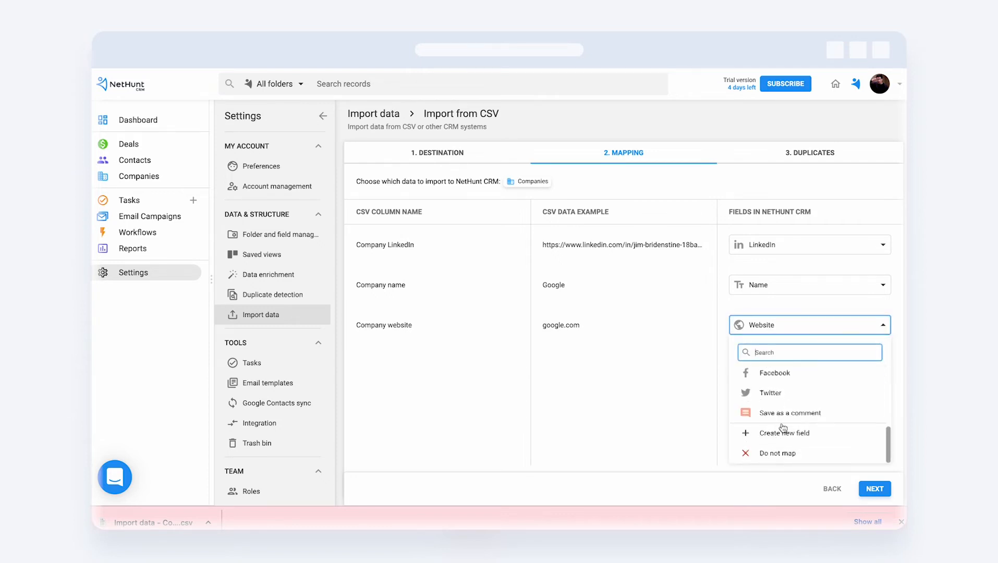
pyautogui.click(776, 452)
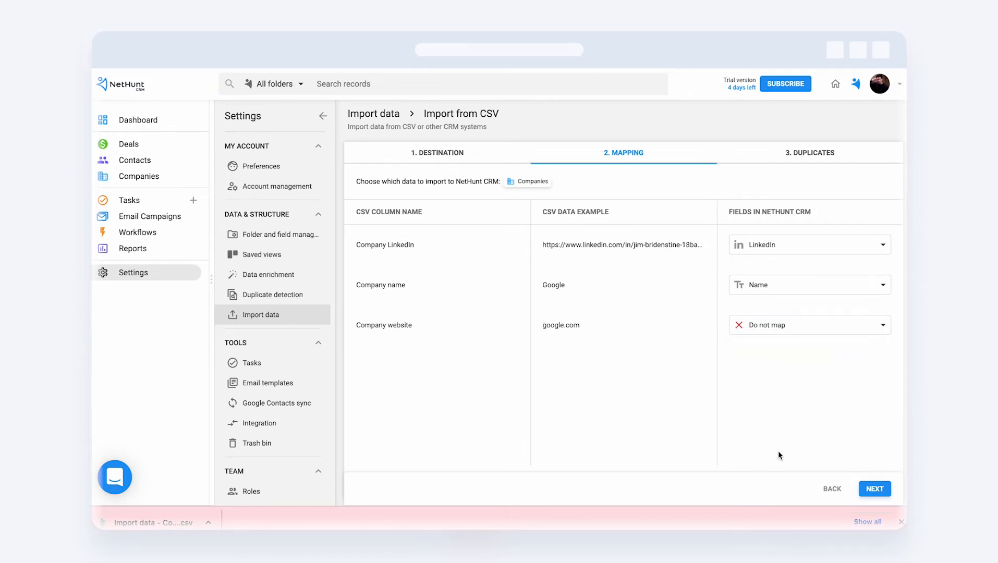
pyautogui.click(766, 331)
pyautogui.scroll(-3, 770, 412)
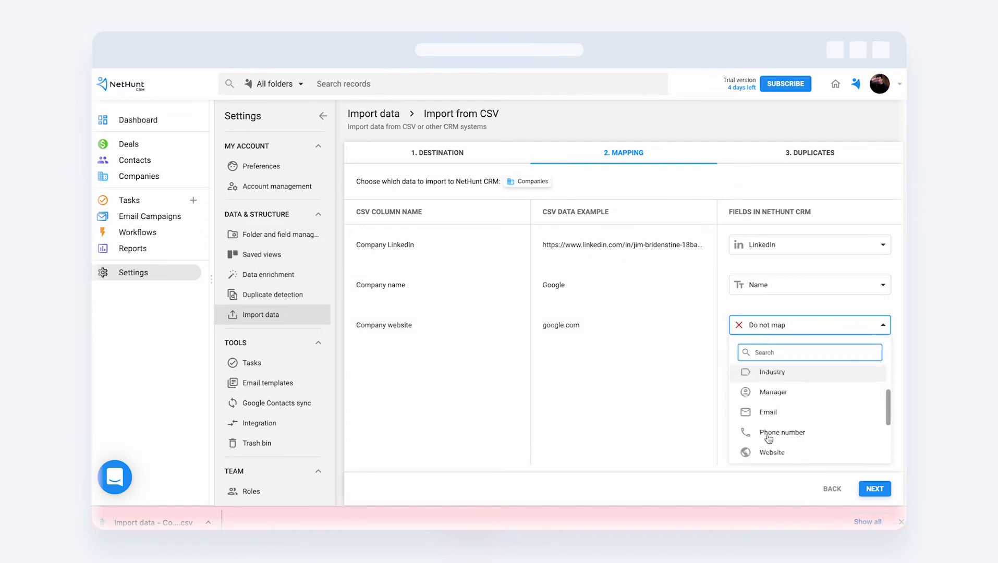
pyautogui.click(773, 406)
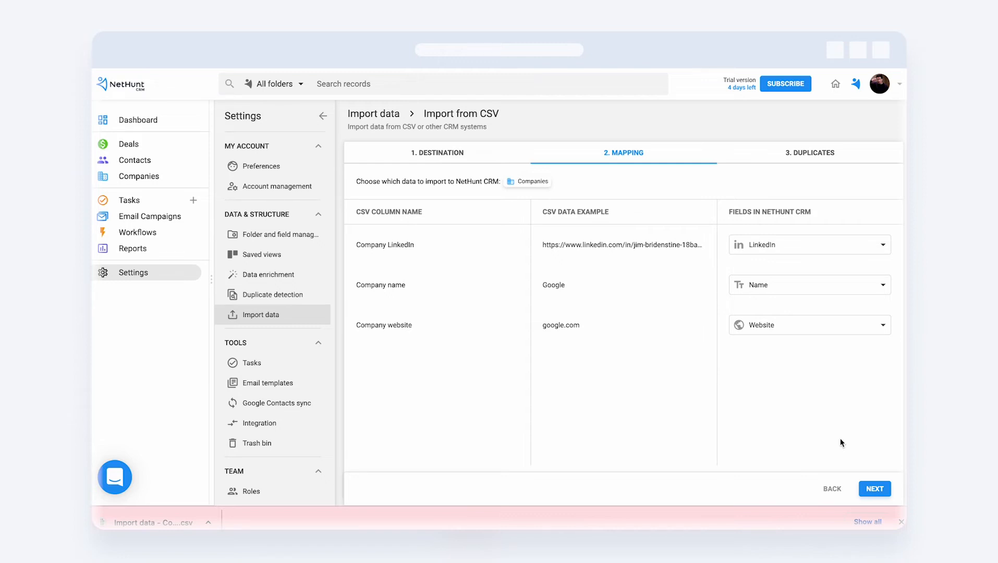
# - Import the companies with duplicates checked by Name and matches updated, and open the Companies folder
pyautogui.click(876, 489)
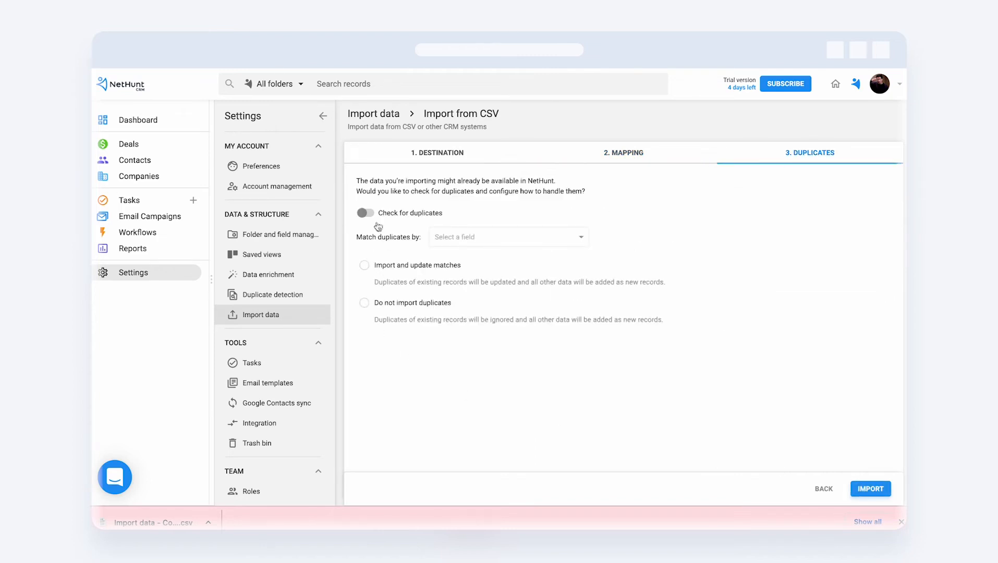
pyautogui.click(367, 214)
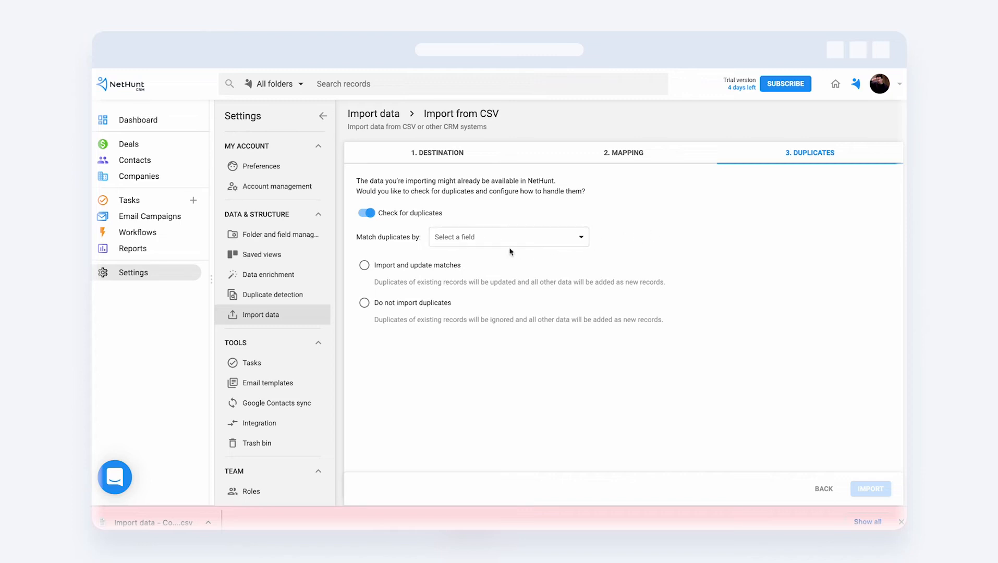
pyautogui.click(461, 241)
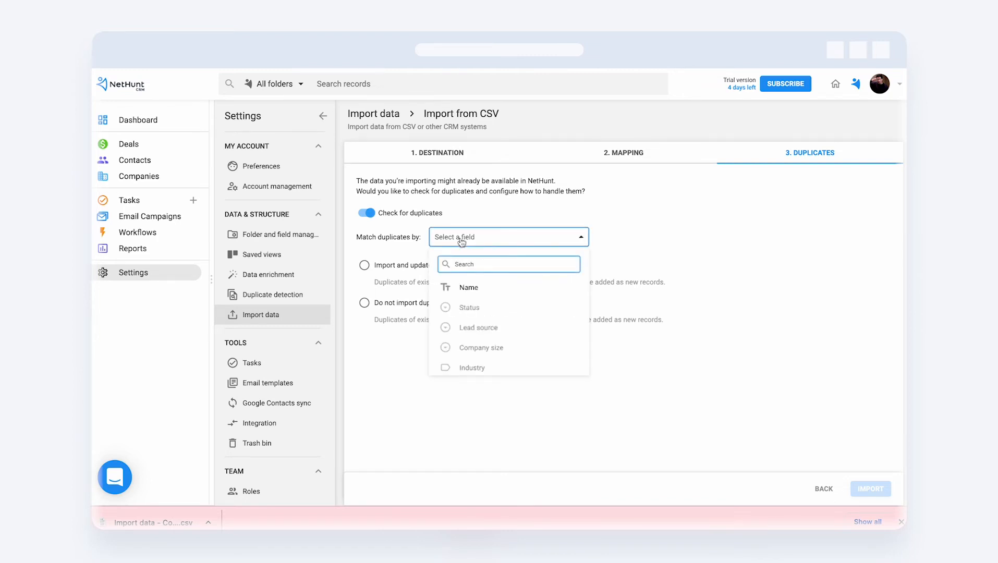
pyautogui.click(469, 288)
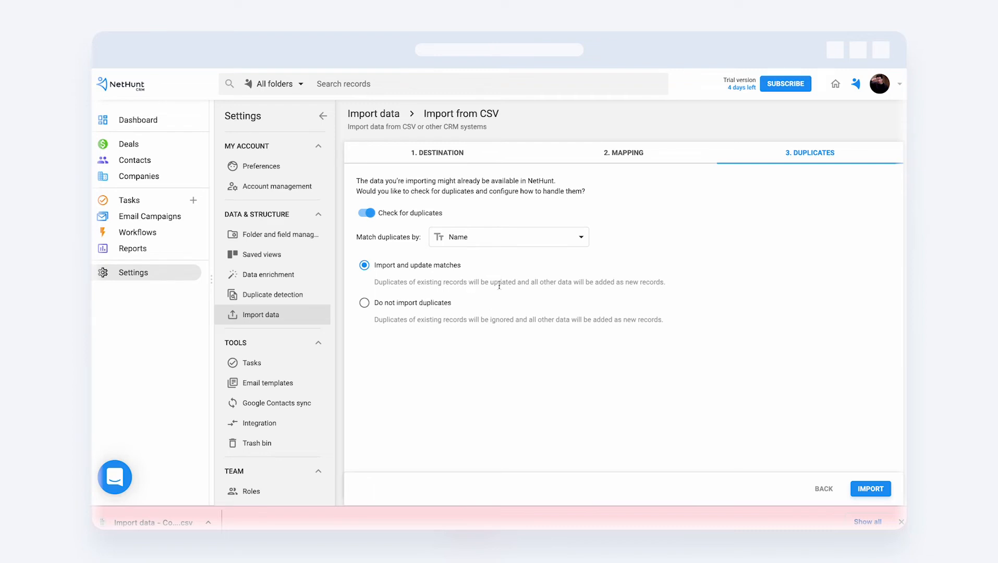
pyautogui.click(883, 488)
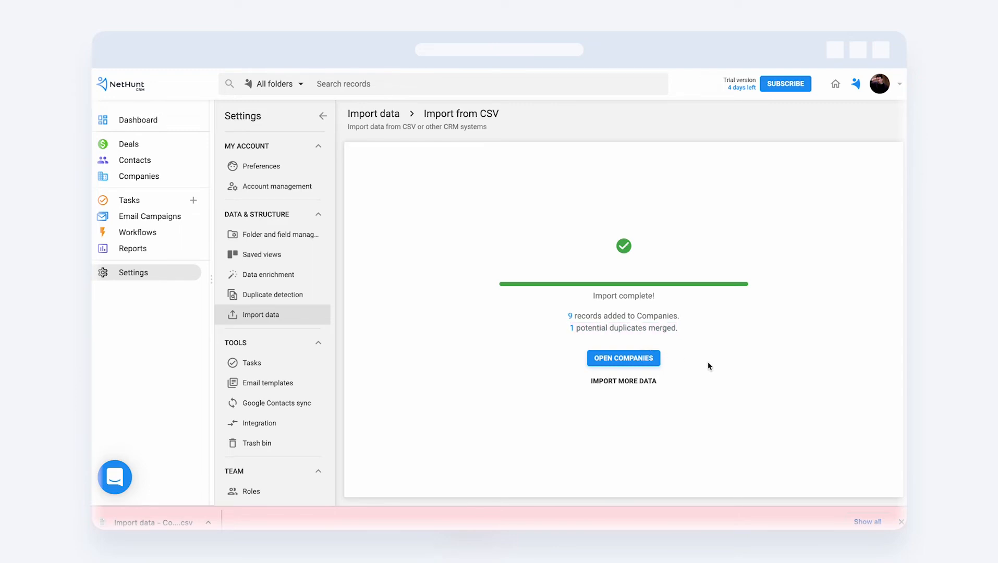
pyautogui.click(648, 368)
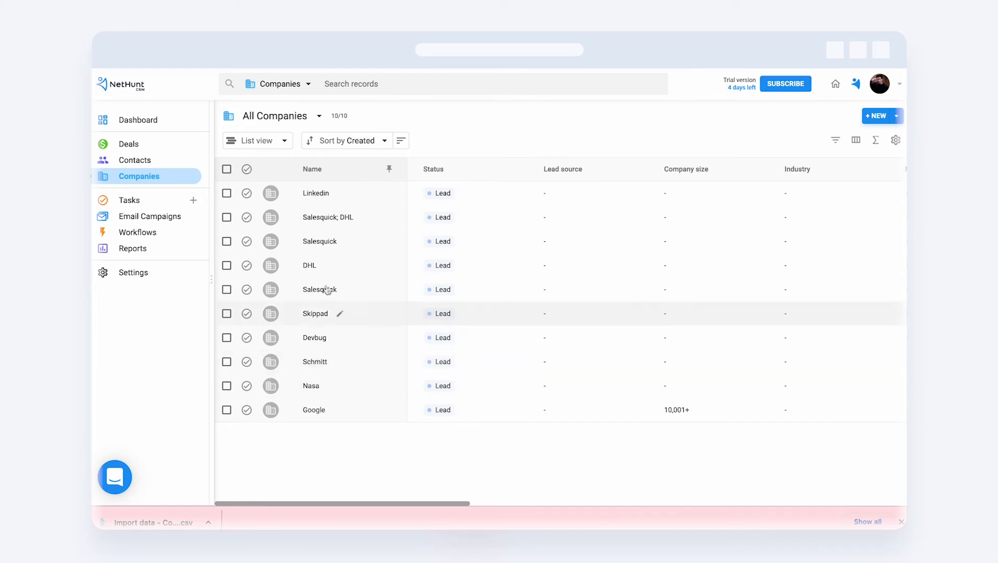
# - Switch to the Import data spreadsheet in Google Sheets and download the Contacts sheet as a CSV file
pyautogui.click(201, 48)
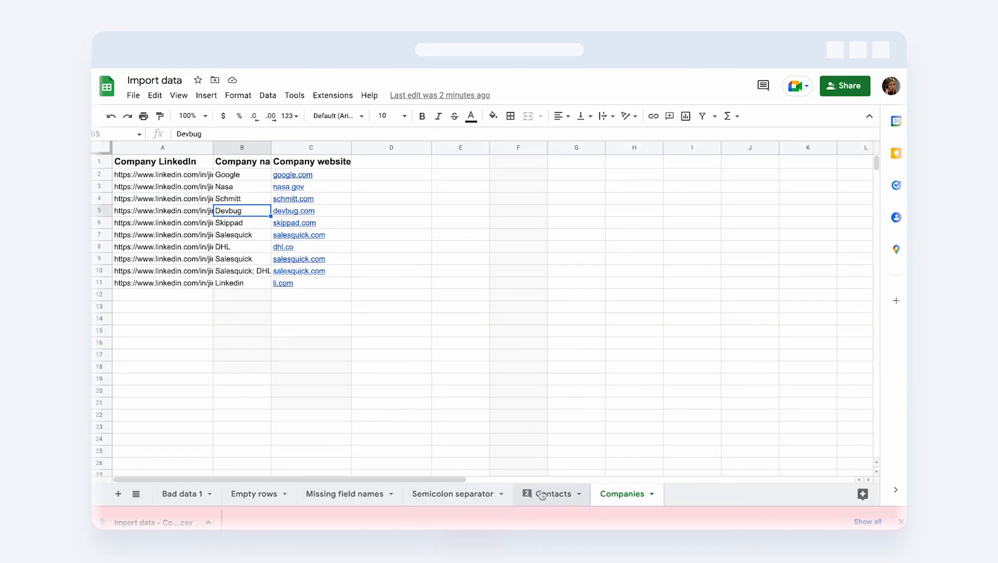
pyautogui.click(559, 494)
pyautogui.click(134, 97)
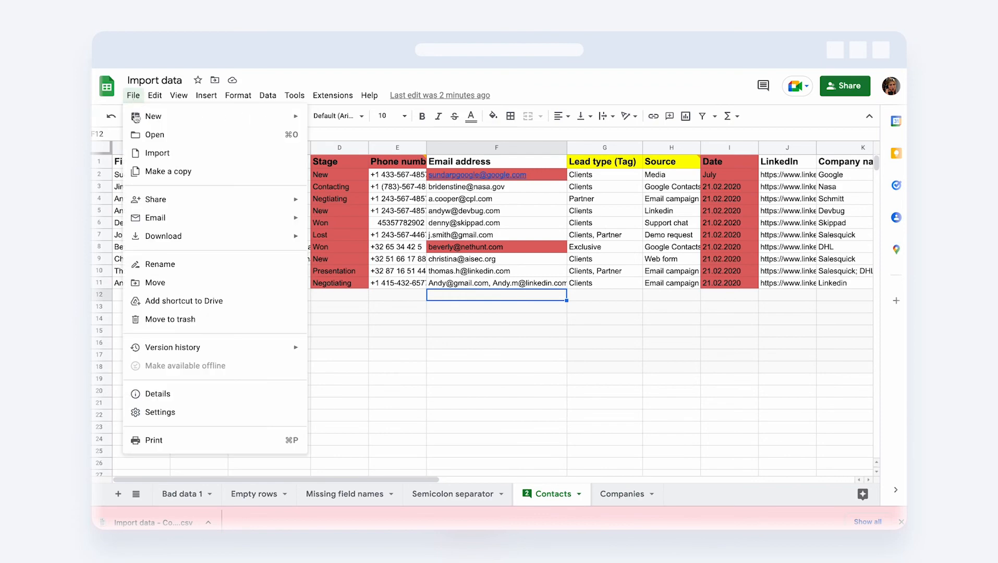
pyautogui.moveTo(285, 238)
pyautogui.click(347, 313)
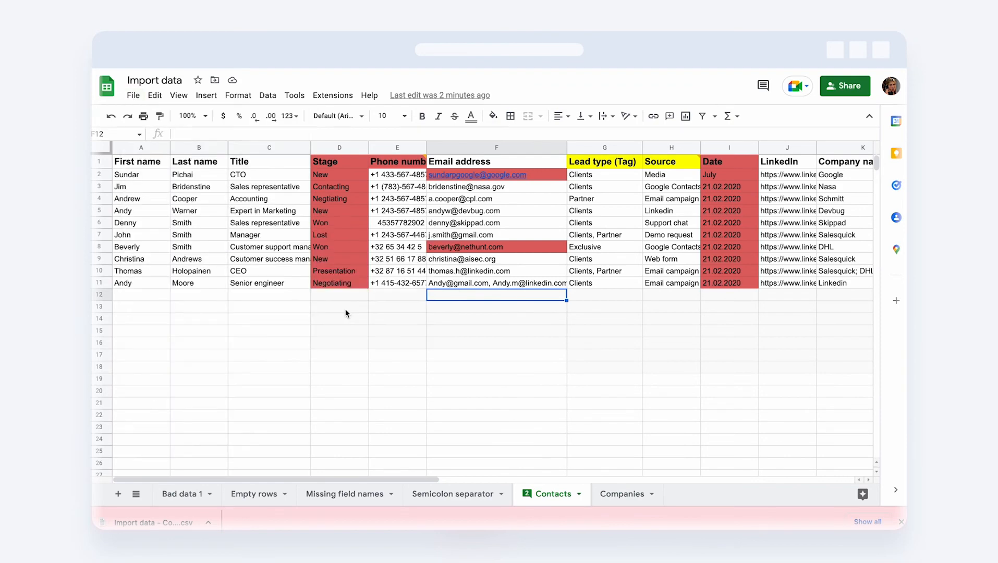
pyautogui.press('Return')
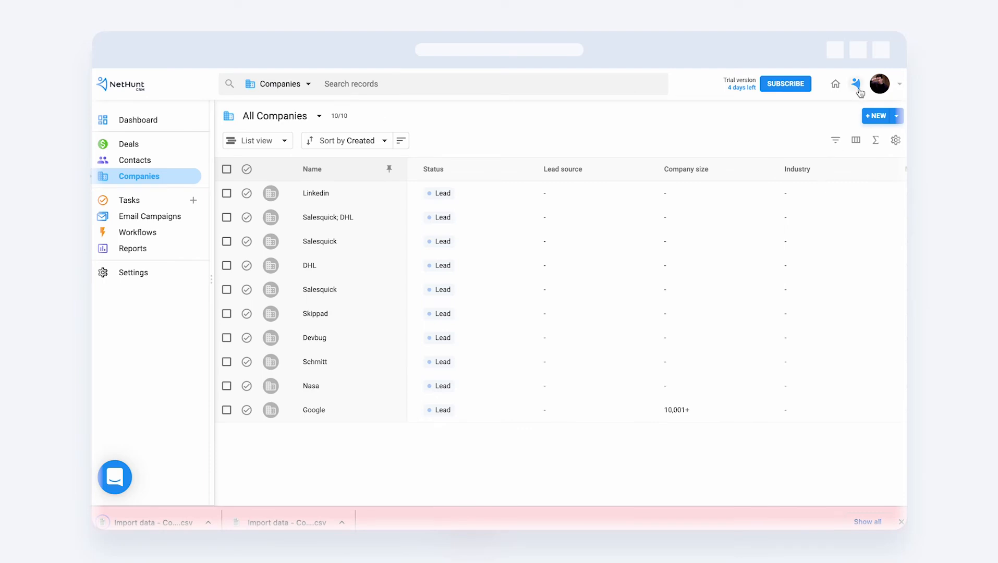
# - Switch to NetHunt CRM, start a CSV import with Import data - Contacts.csv, and choose the Contacts folder as the destination
pyautogui.click(857, 90)
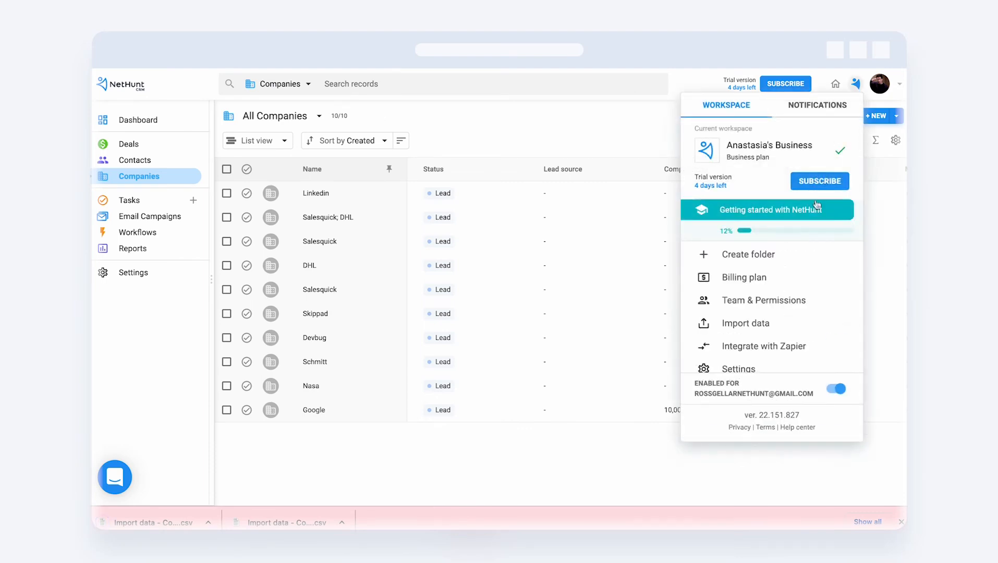
pyautogui.click(751, 326)
pyautogui.click(413, 195)
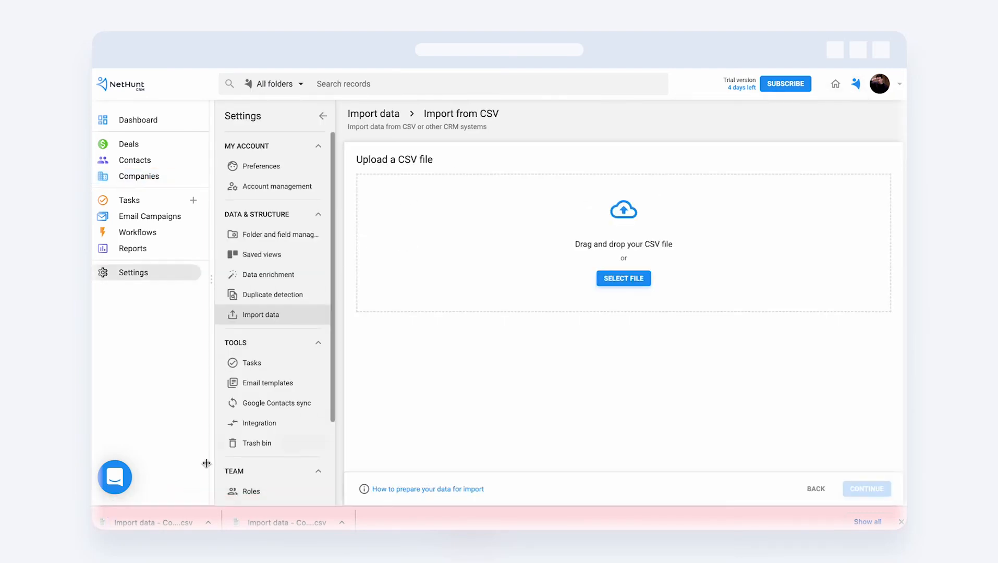
pyautogui.moveTo(153, 523); pyautogui.dragTo(645, 264)
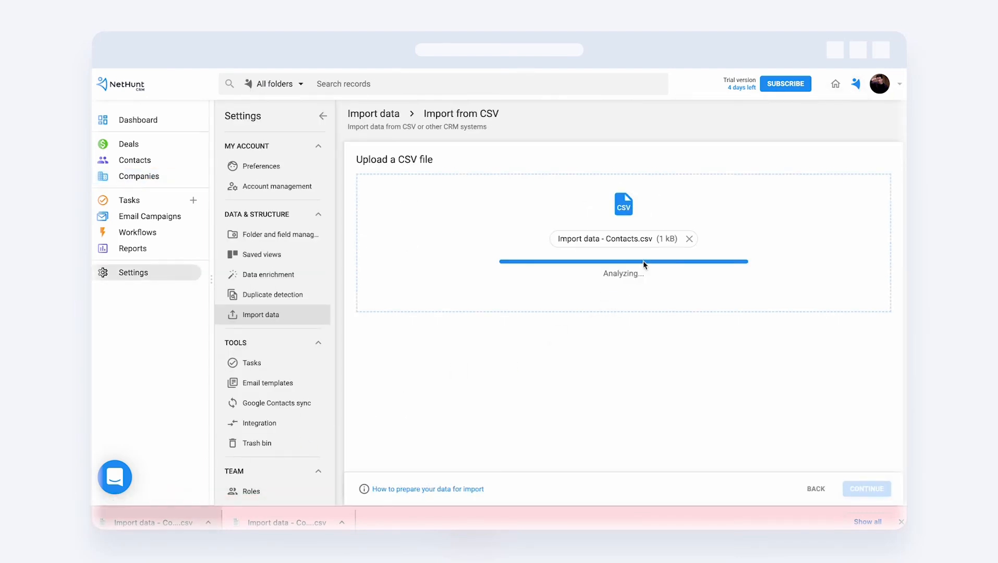
pyautogui.click(876, 489)
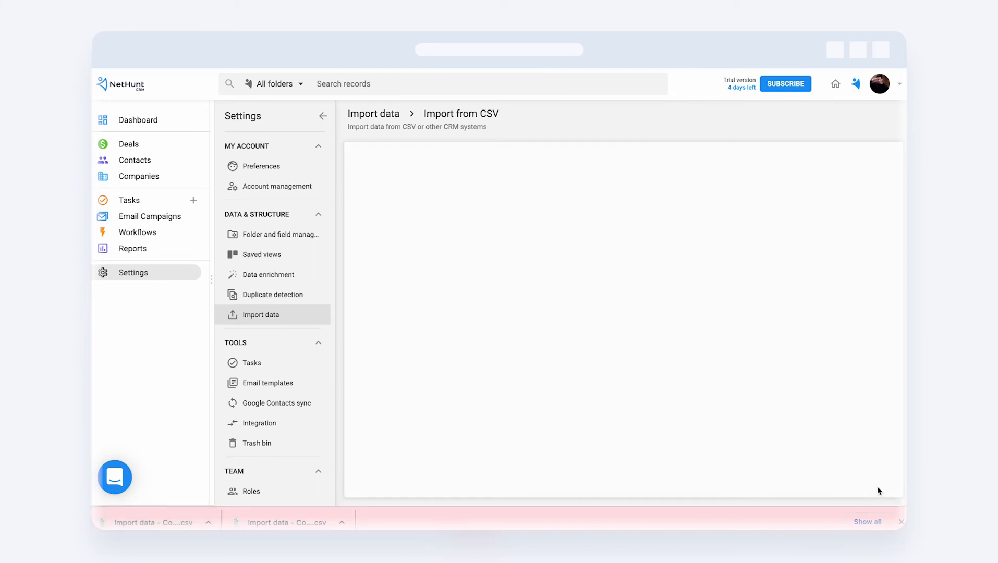
pyautogui.click(520, 208)
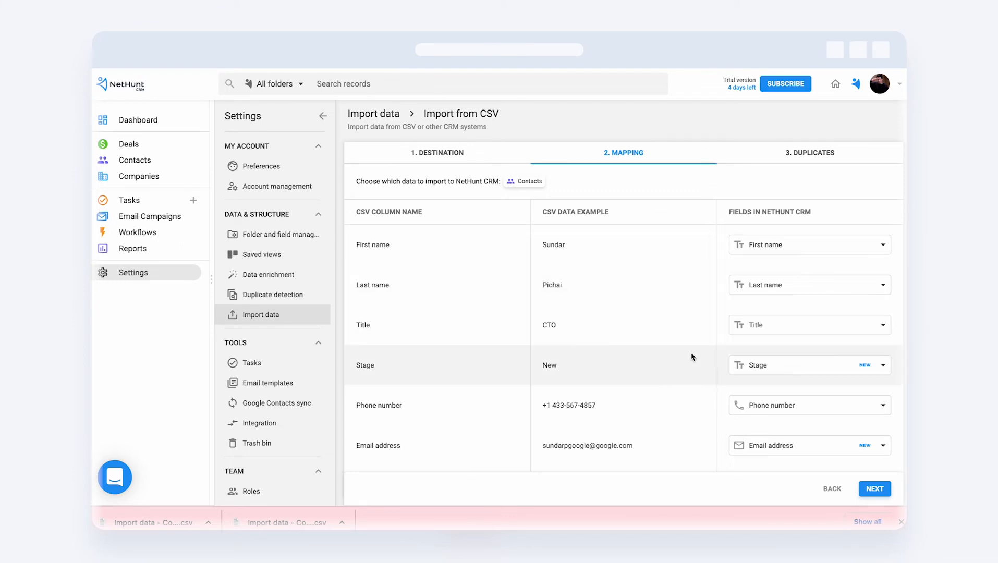
pyautogui.scroll(-3, 702, 361)
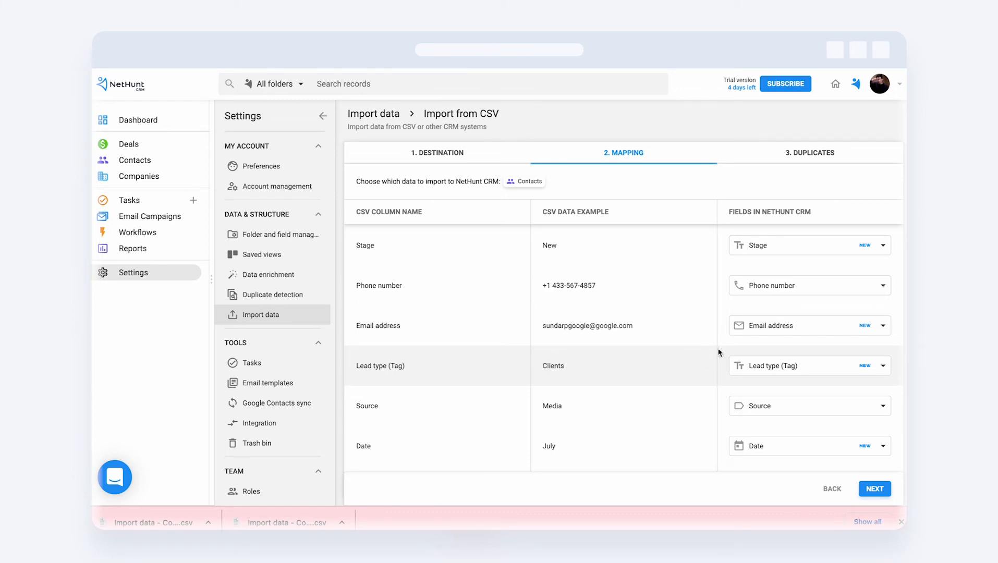
# - Map the Email address column to the existing Email field and look over the mapping options for the Date column
pyautogui.click(765, 327)
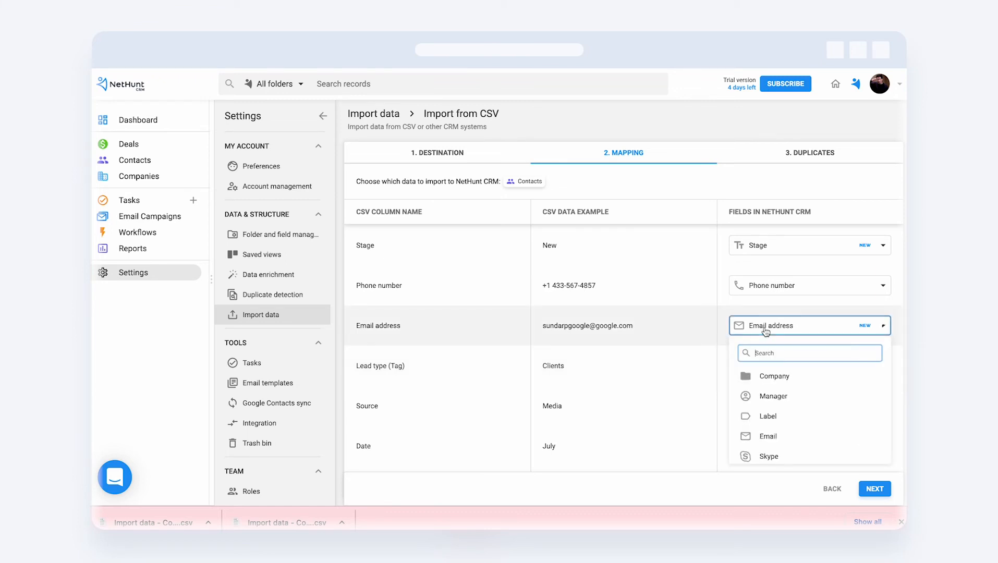
pyautogui.click(792, 434)
pyautogui.scroll(-3, 793, 434)
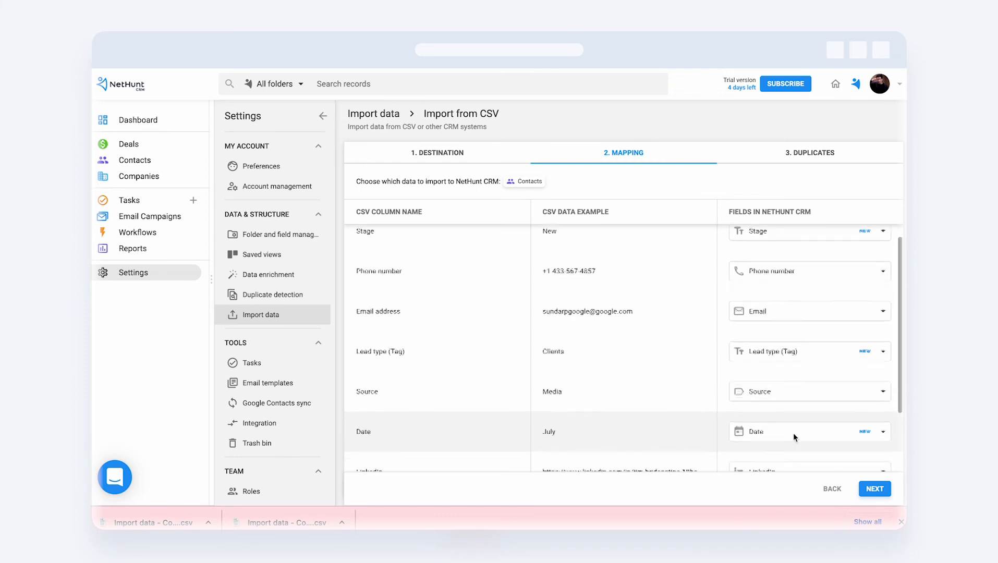
pyautogui.click(780, 339)
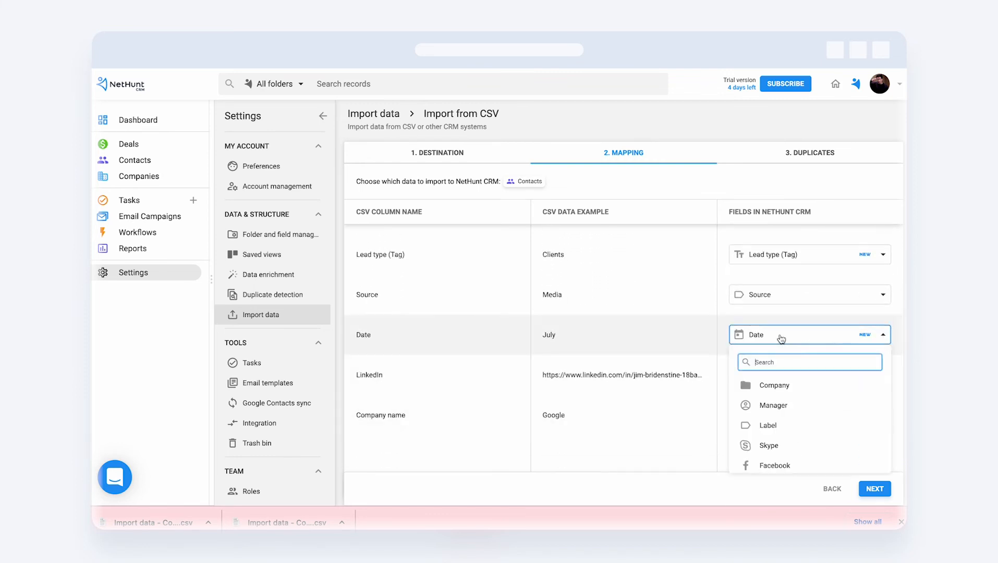
pyautogui.scroll(-3, 798, 421)
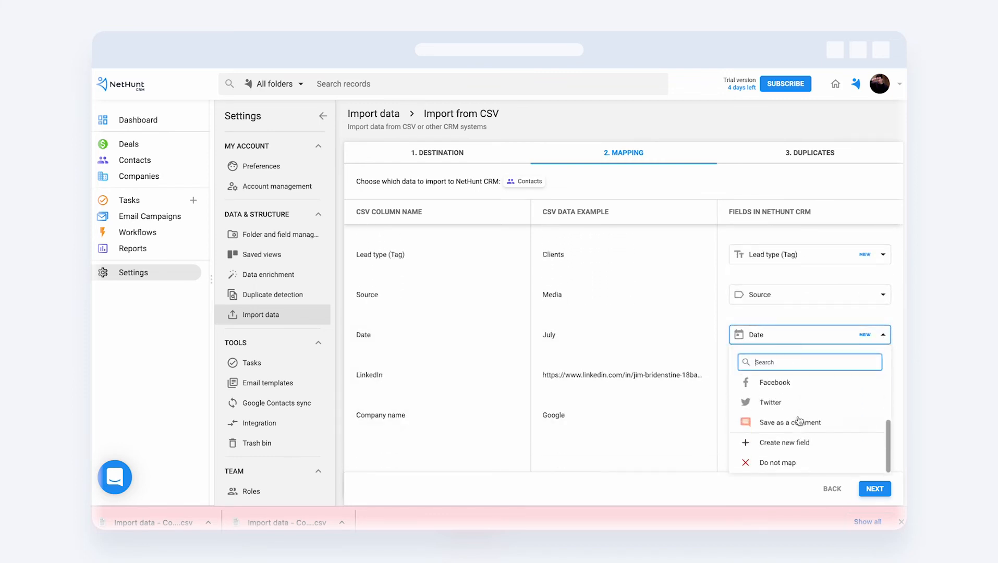
pyautogui.scroll(3, 798, 417)
pyautogui.click(696, 321)
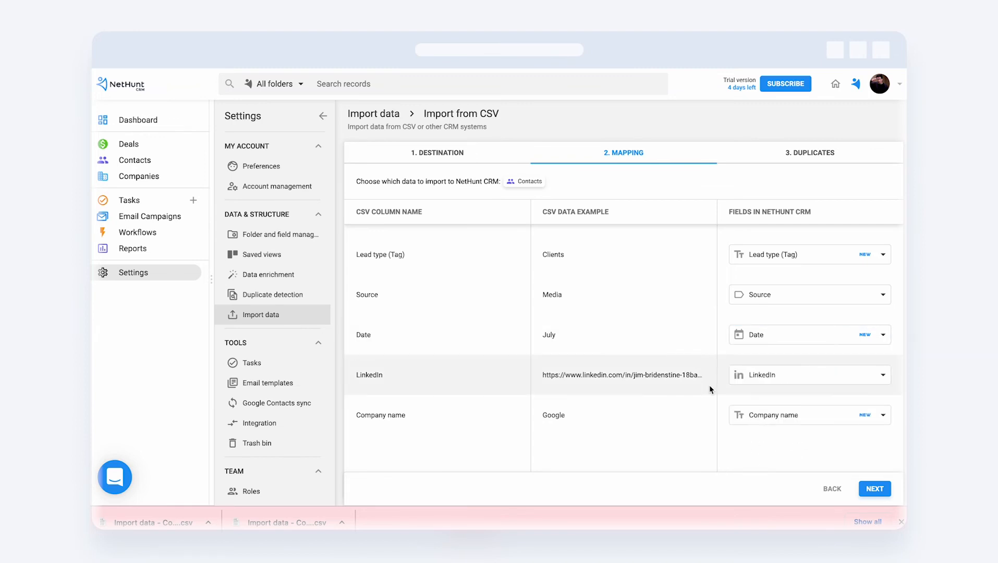
# - Map the Stage column to a new field of the Dropdown type
pyautogui.scroll(5, 709, 387)
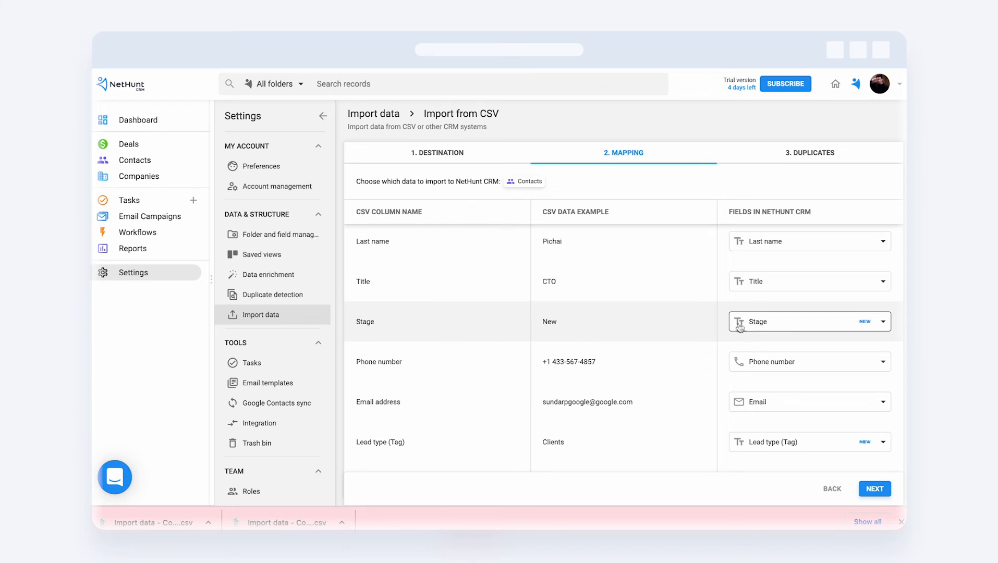
pyautogui.click(761, 323)
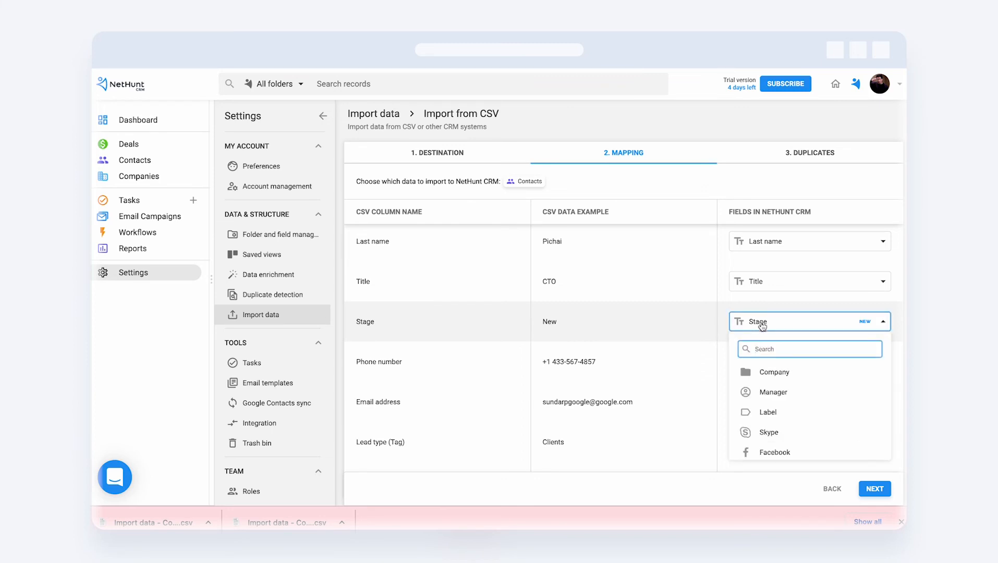
pyautogui.scroll(-3, 784, 414)
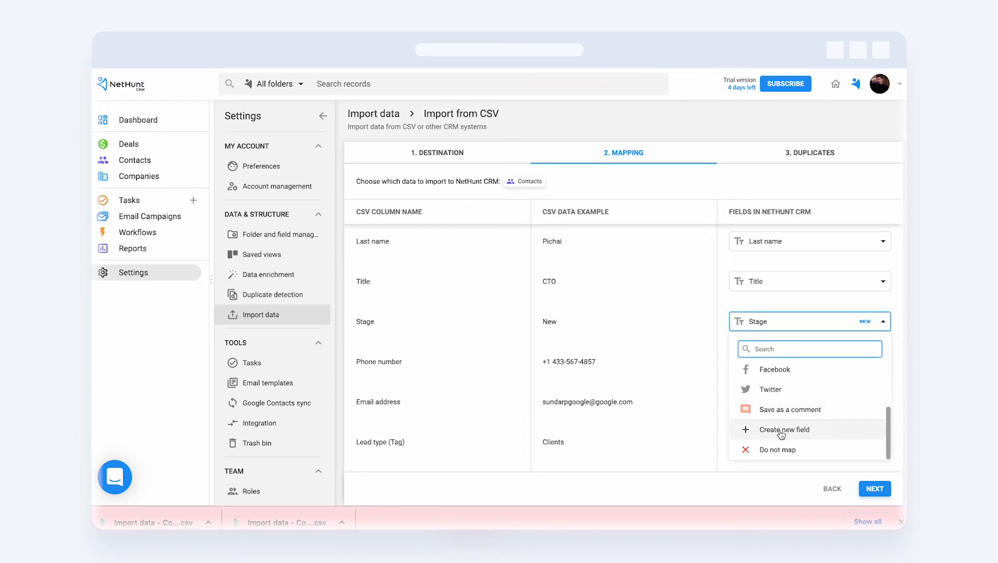
pyautogui.click(781, 431)
pyautogui.click(387, 234)
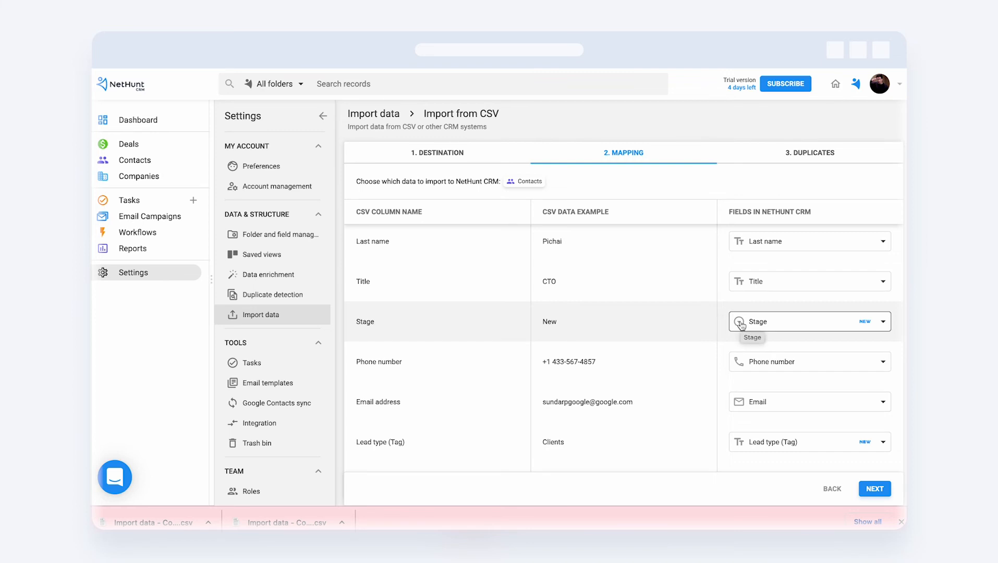
# - Map the Company name column to the existing Company folder-link field
pyautogui.scroll(-4, 677, 431)
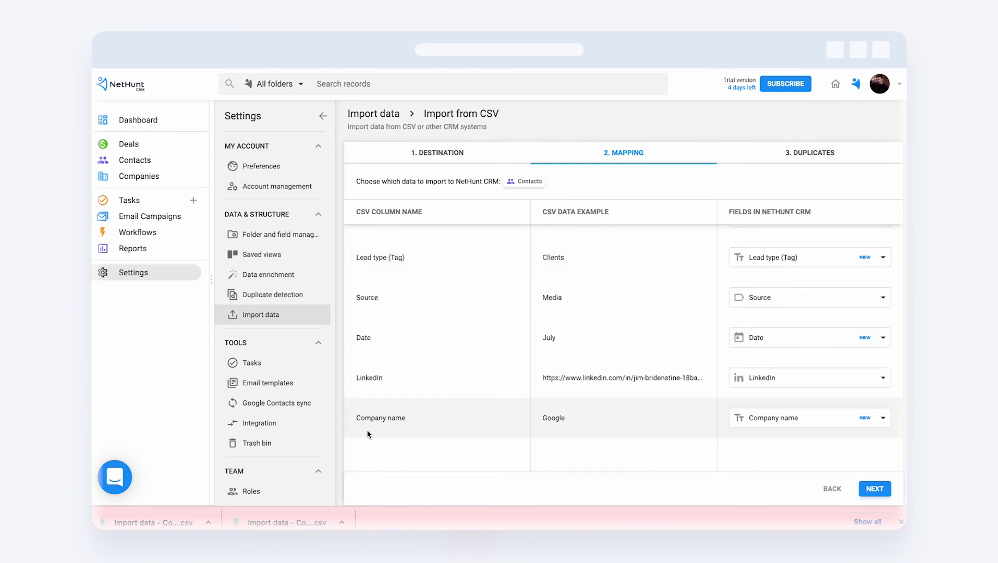
pyautogui.click(764, 423)
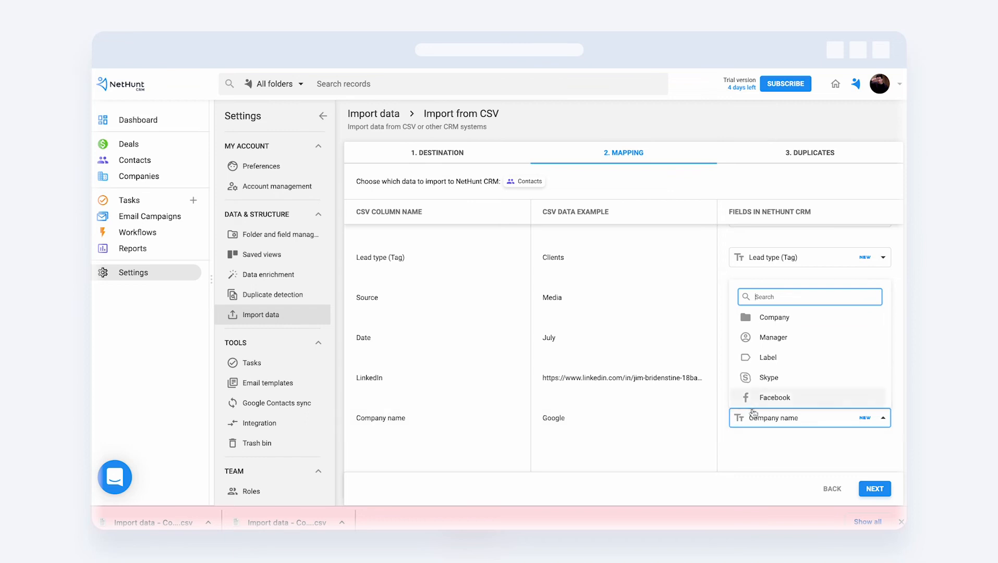
pyautogui.click(773, 320)
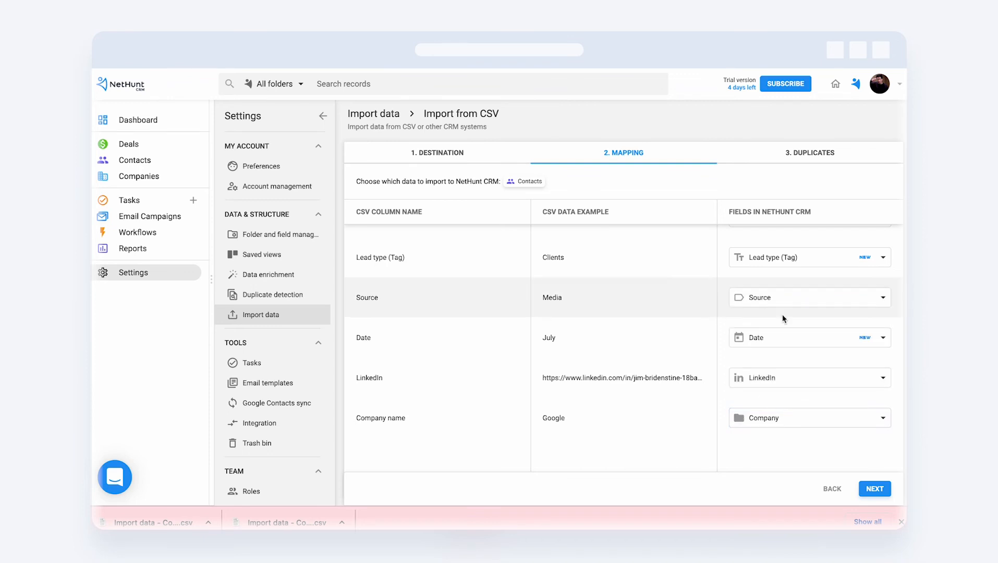
# - Examine the new-field types for the Company name column, including the folder links, and cancel without adding a field
pyautogui.click(759, 417)
pyautogui.scroll(-2, 779, 378)
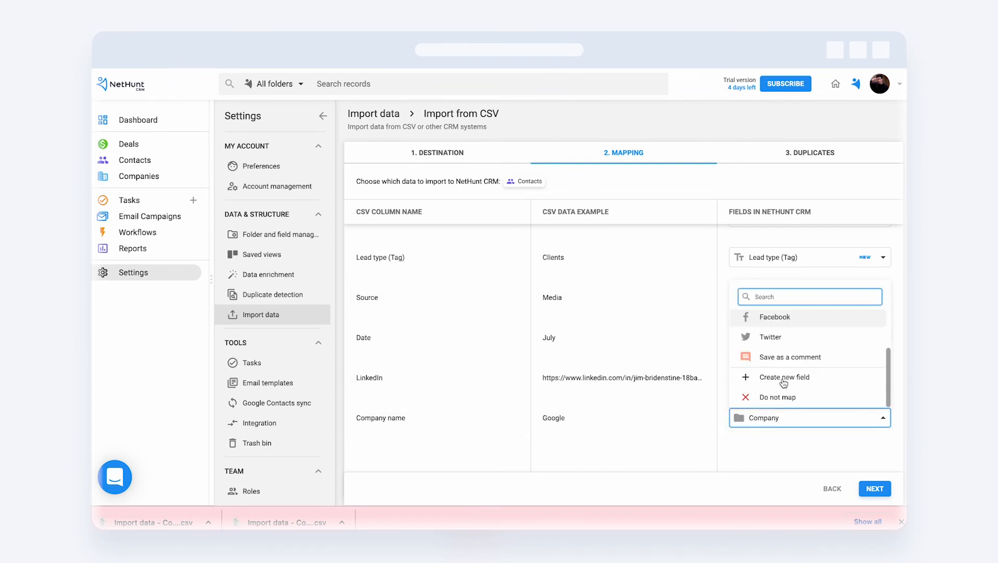
pyautogui.click(776, 379)
pyautogui.scroll(-1, 547, 355)
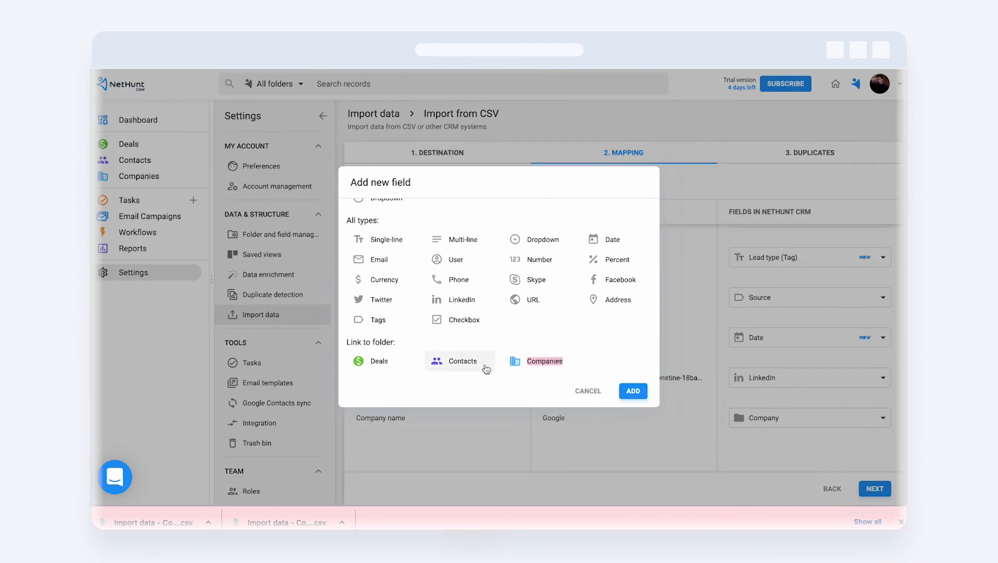
pyautogui.click(590, 392)
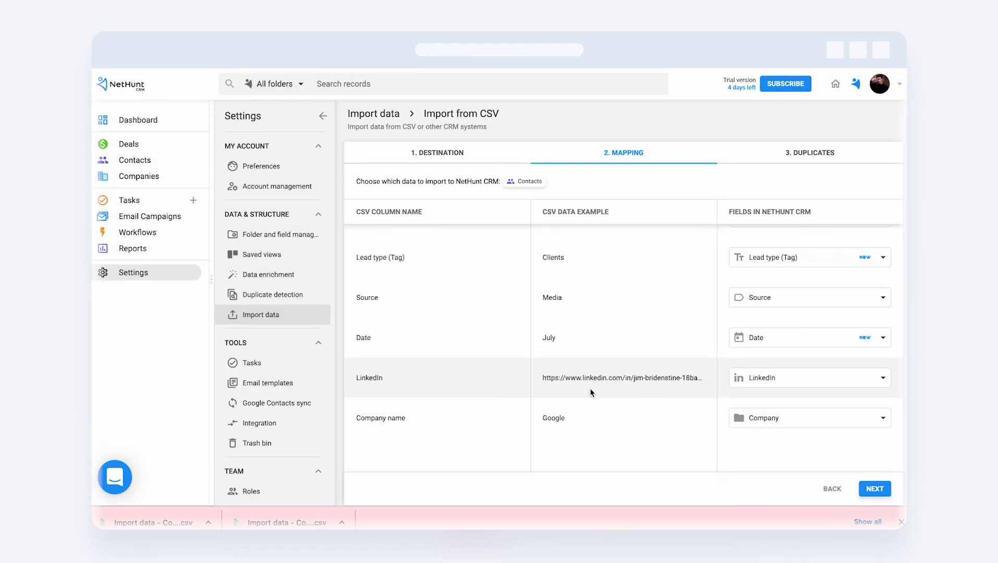
# - Map the Lead type (Tag) column to a new field of the Tags type
pyautogui.scroll(3, 646, 289)
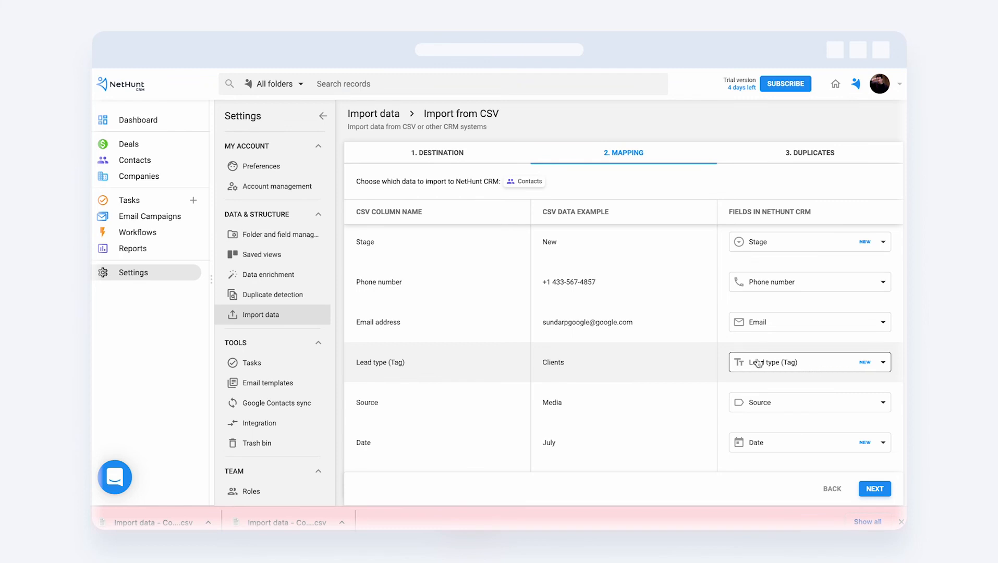
pyautogui.click(739, 365)
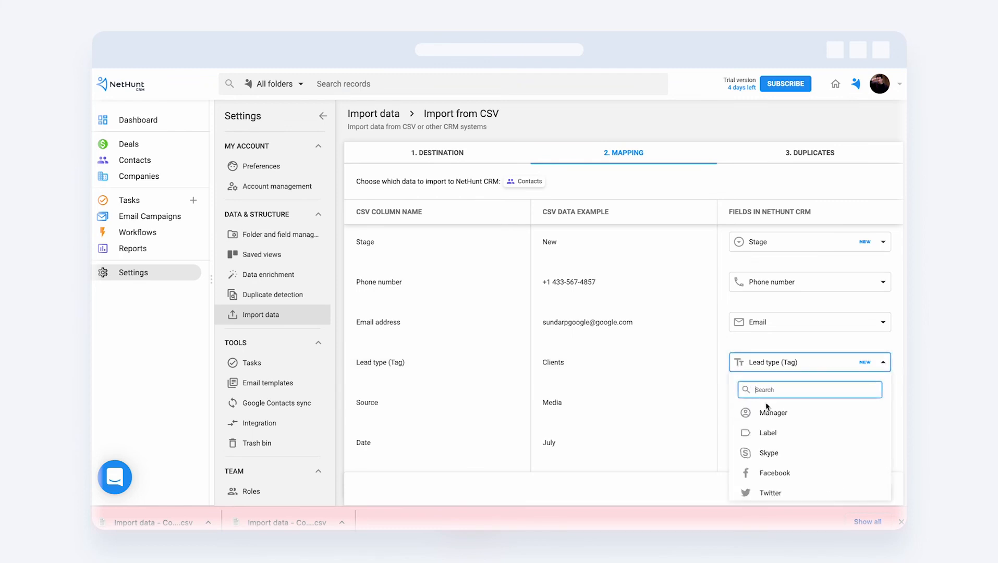
pyautogui.scroll(-1, 792, 433)
pyautogui.scroll(-2, 792, 434)
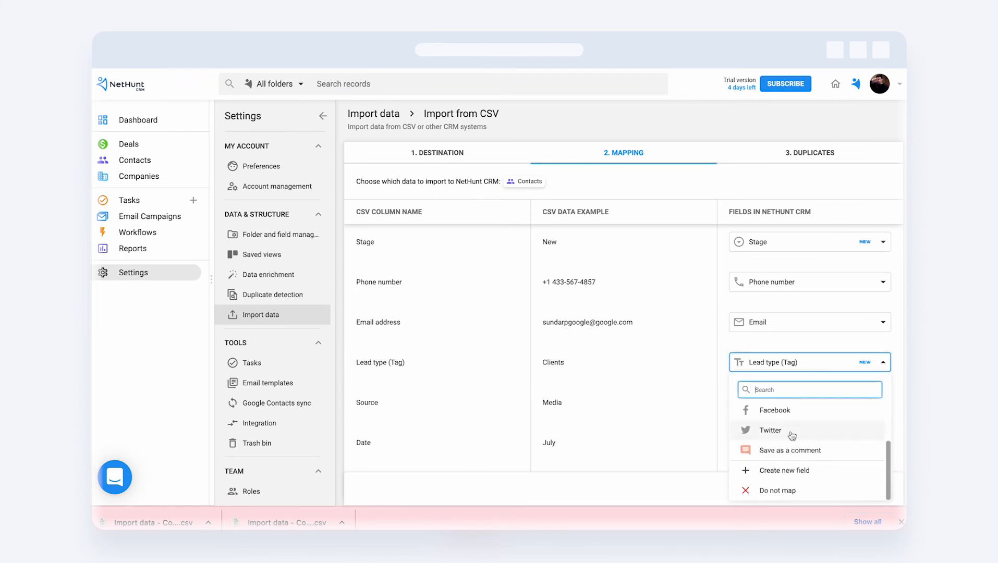
pyautogui.click(772, 471)
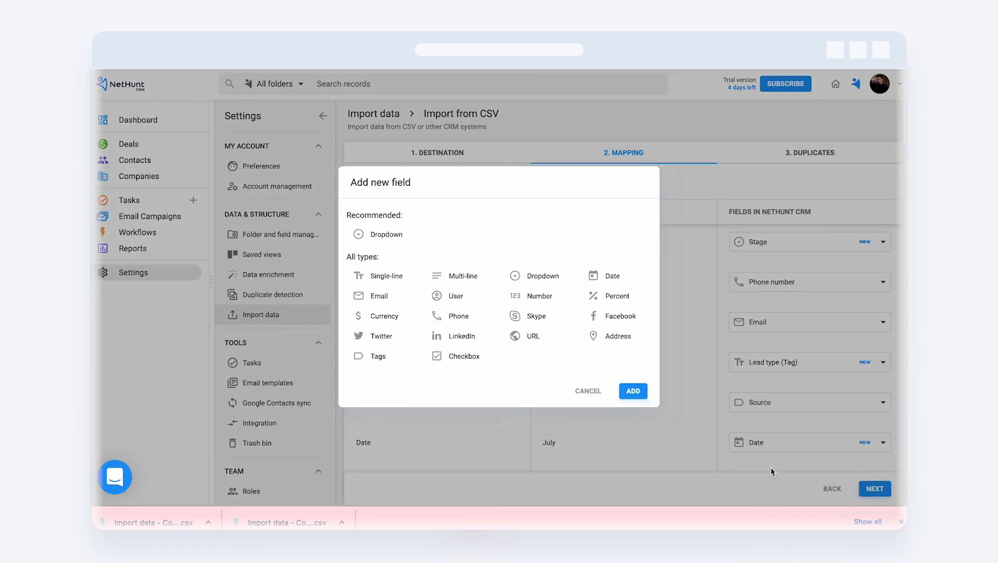
pyautogui.click(379, 358)
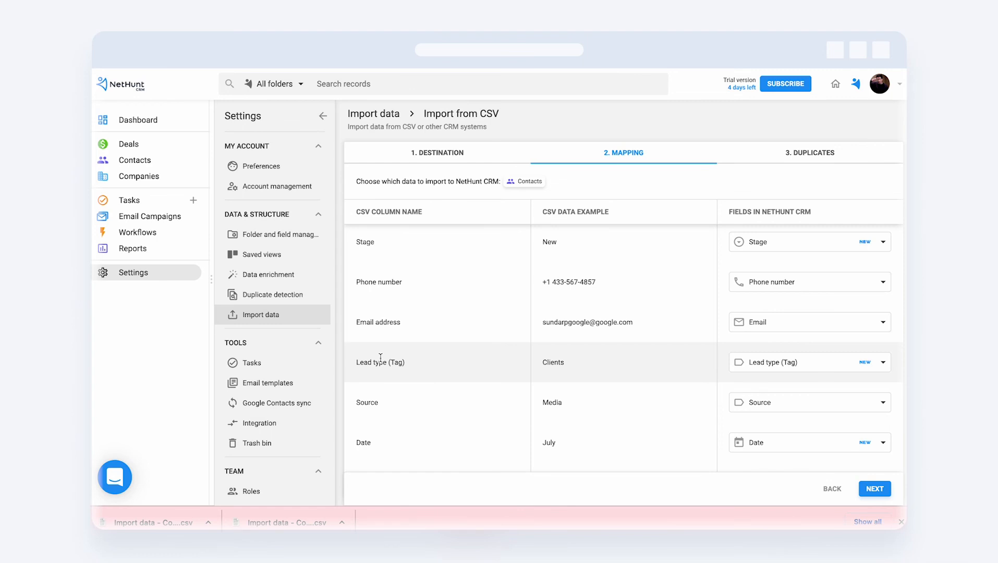
# - Import the contacts with duplicates matched by Email and matches updated, and open the Contacts folder
pyautogui.scroll(-3, 660, 420)
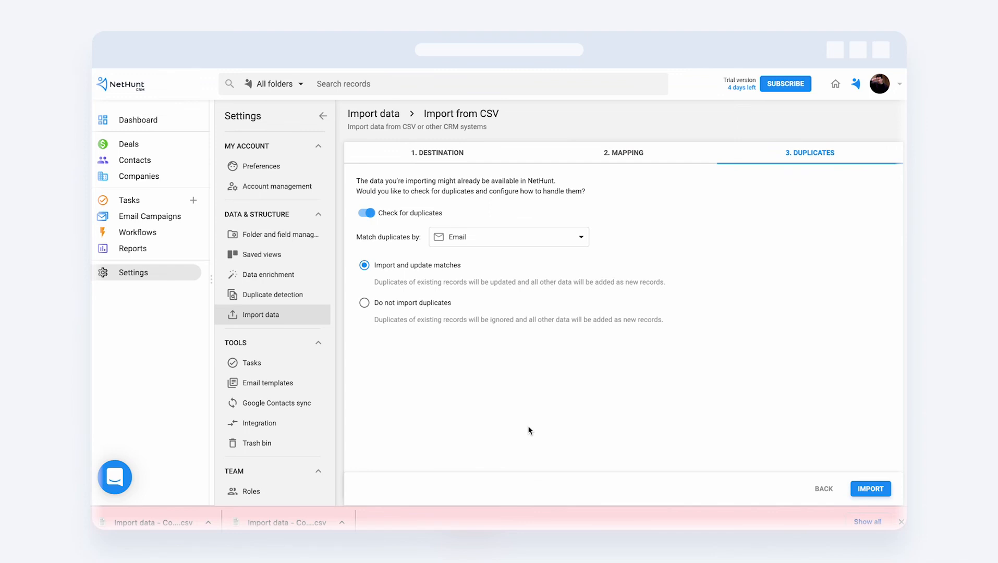
pyautogui.click(471, 233)
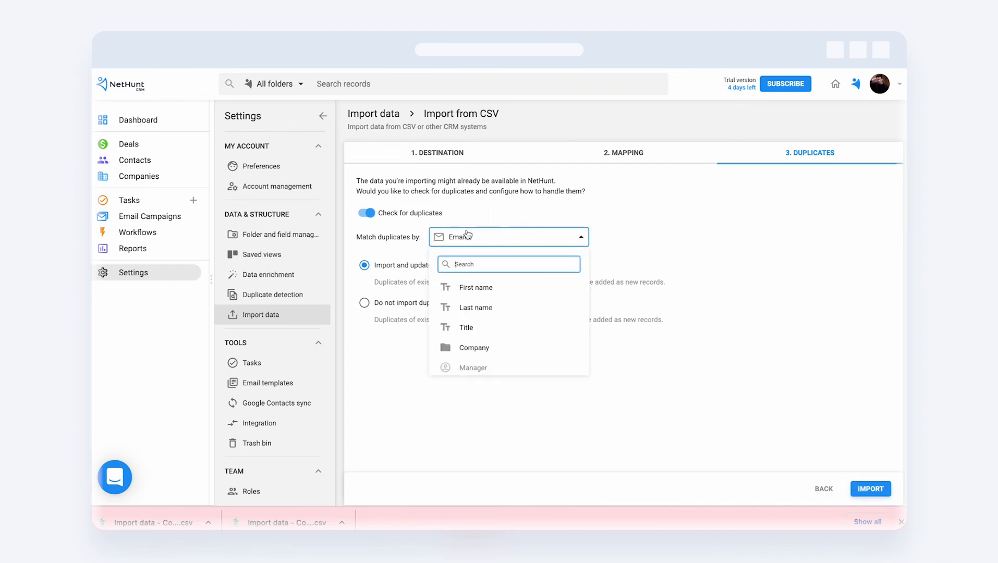
pyautogui.scroll(-3, 534, 320)
pyautogui.scroll(3, 534, 321)
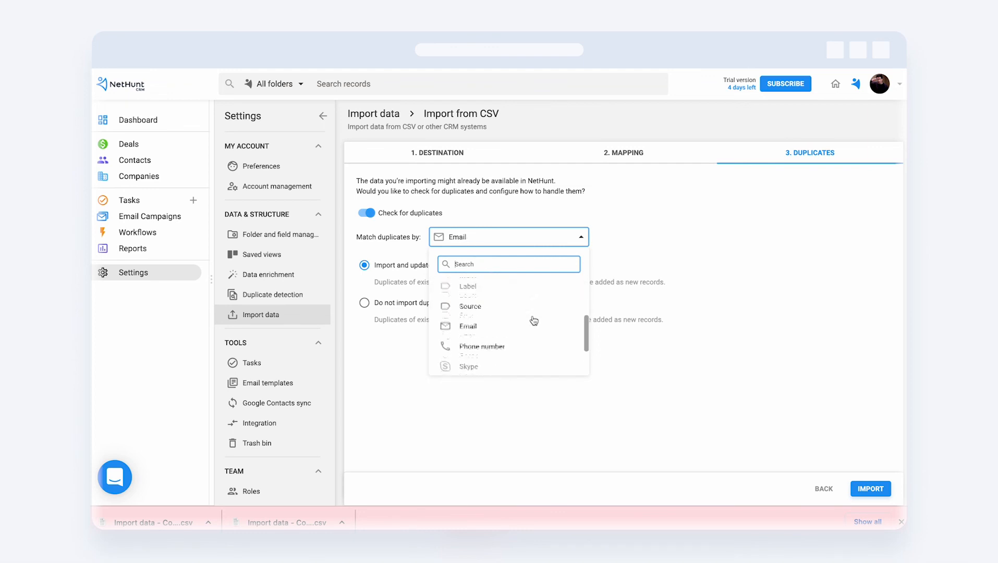
pyautogui.scroll(-1, 530, 342)
pyautogui.scroll(-1, 530, 343)
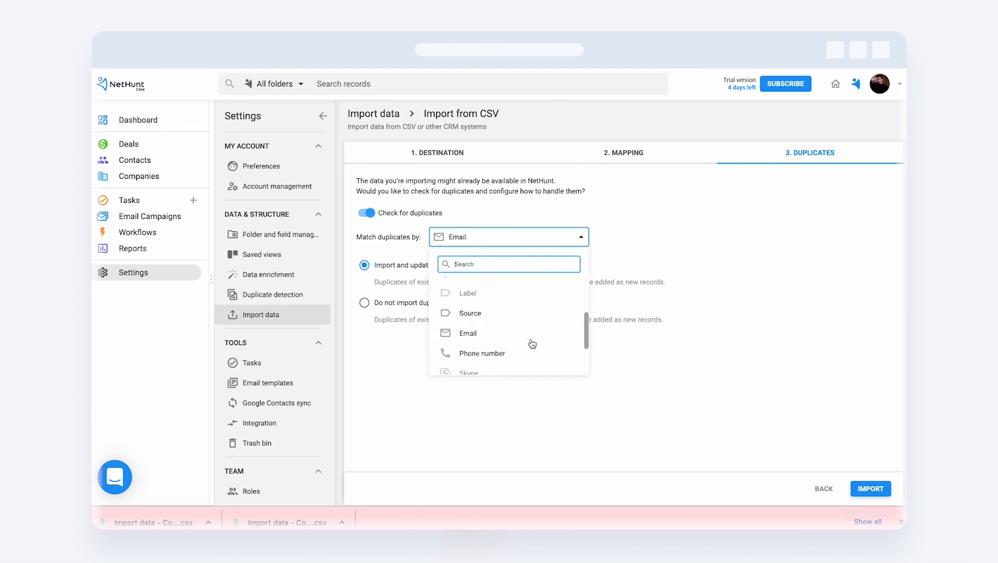
pyautogui.click(517, 337)
pyautogui.click(869, 490)
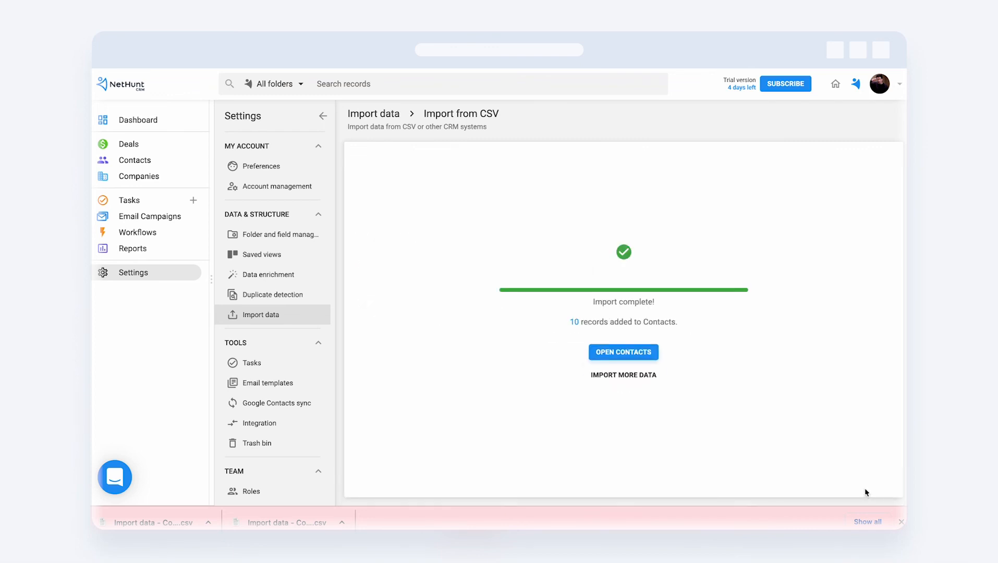
pyautogui.click(625, 357)
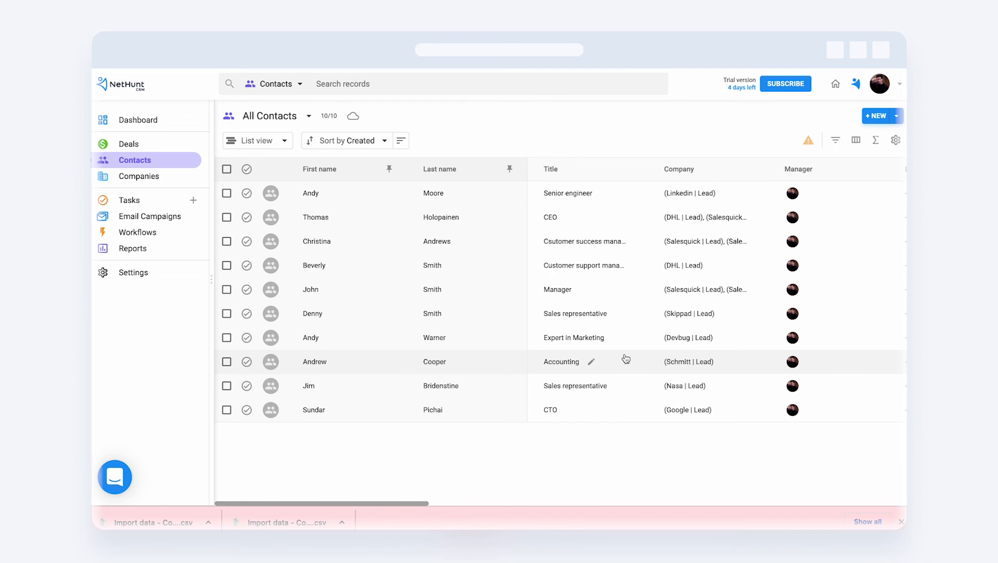
# - Filter the Contacts folder to show mismatch data only and open the filtered contact's record
pyautogui.click(808, 141)
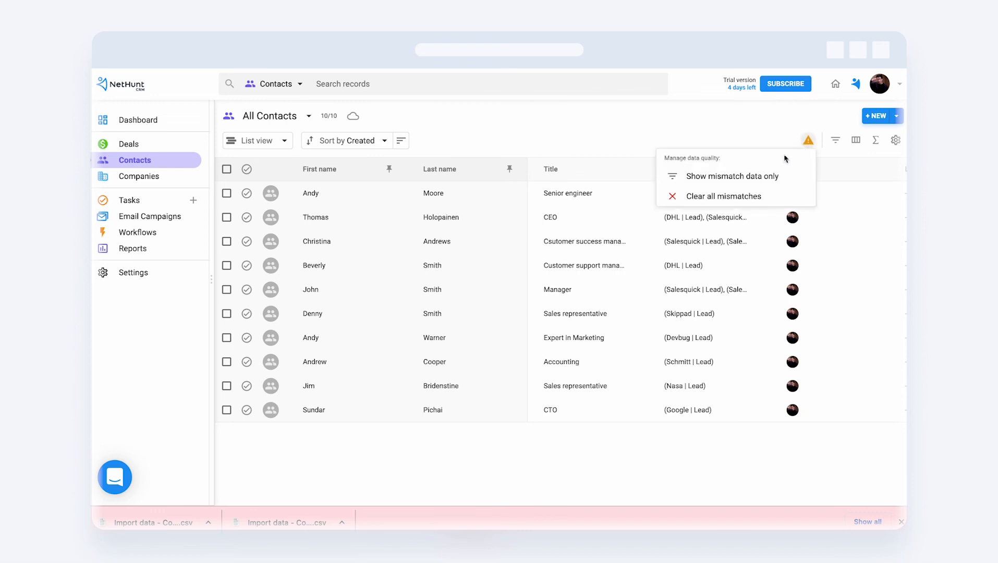
pyautogui.click(751, 177)
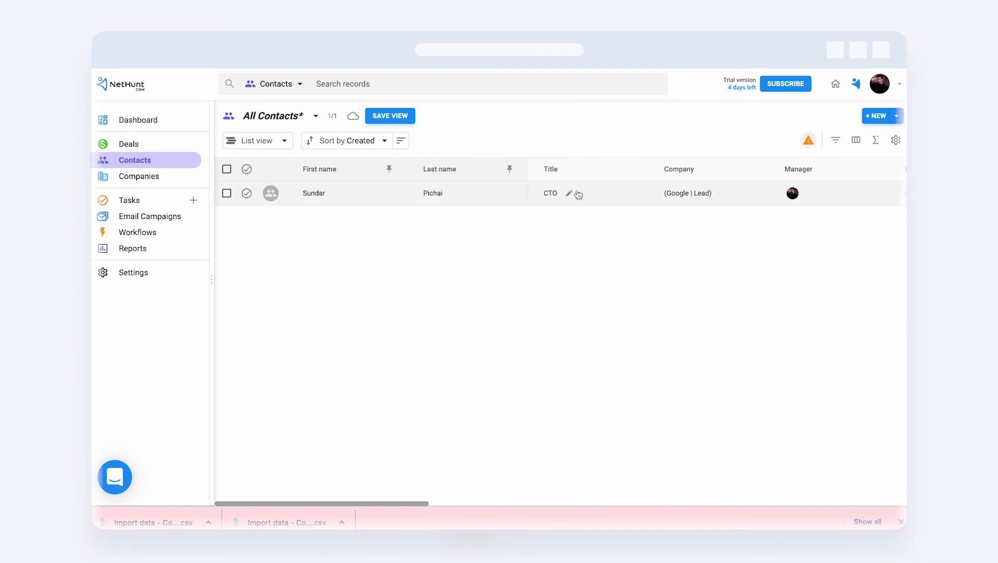
pyautogui.click(367, 196)
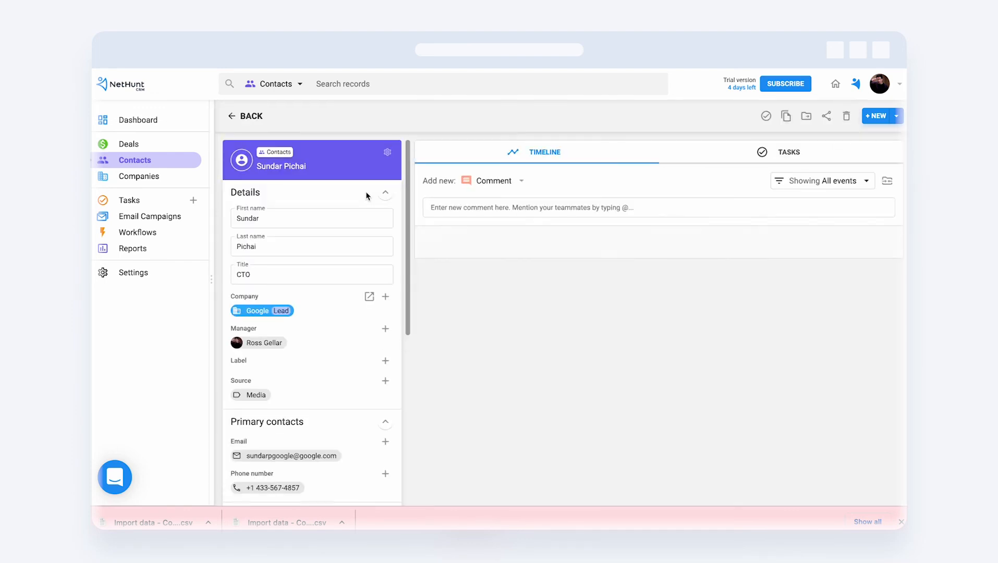
# - Clear the mismatch on the contact's imported Date field and set the date to 05.07.2022
pyautogui.scroll(-10, 330, 373)
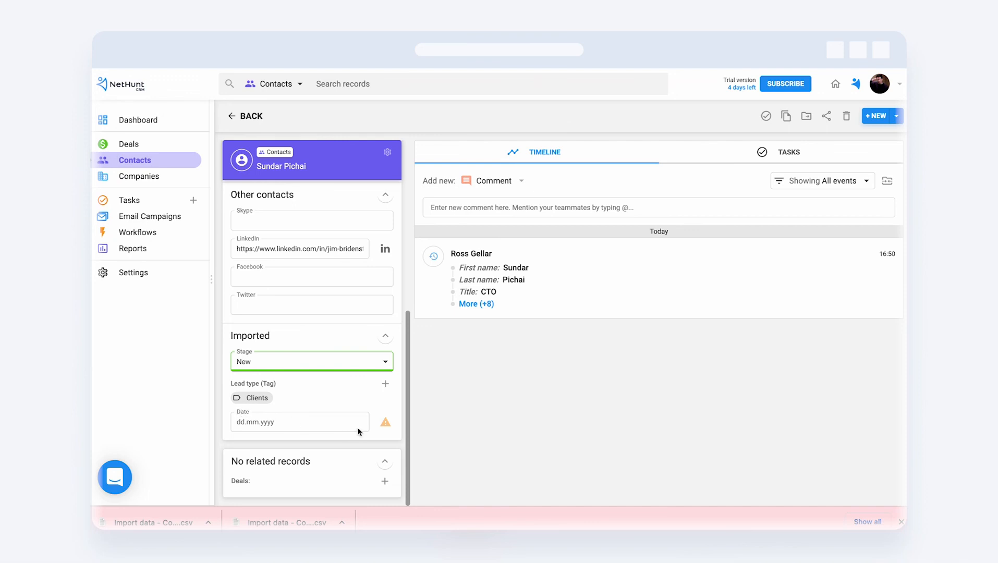
pyautogui.moveTo(386, 423)
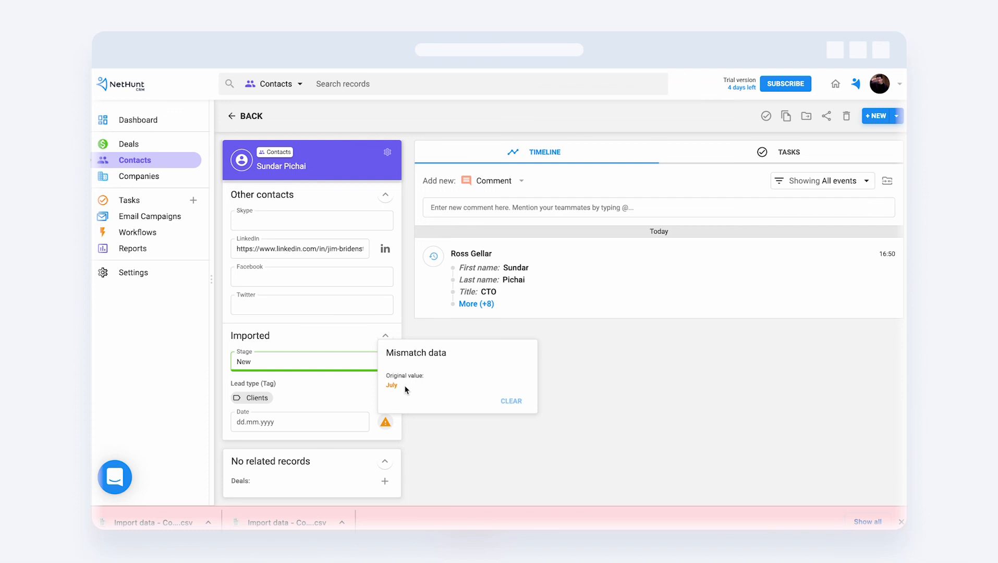
pyautogui.click(510, 402)
pyautogui.click(342, 419)
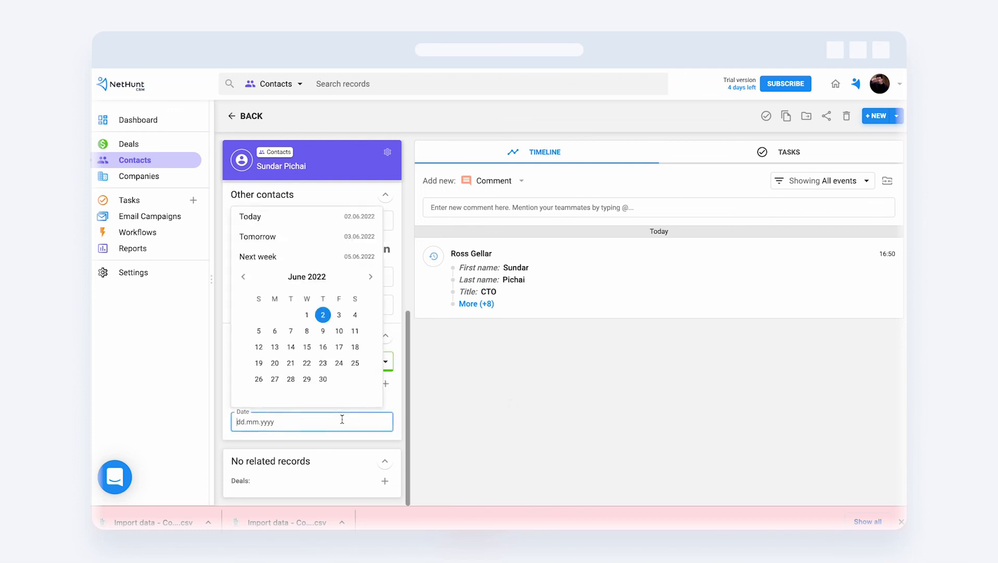
pyautogui.click(371, 276)
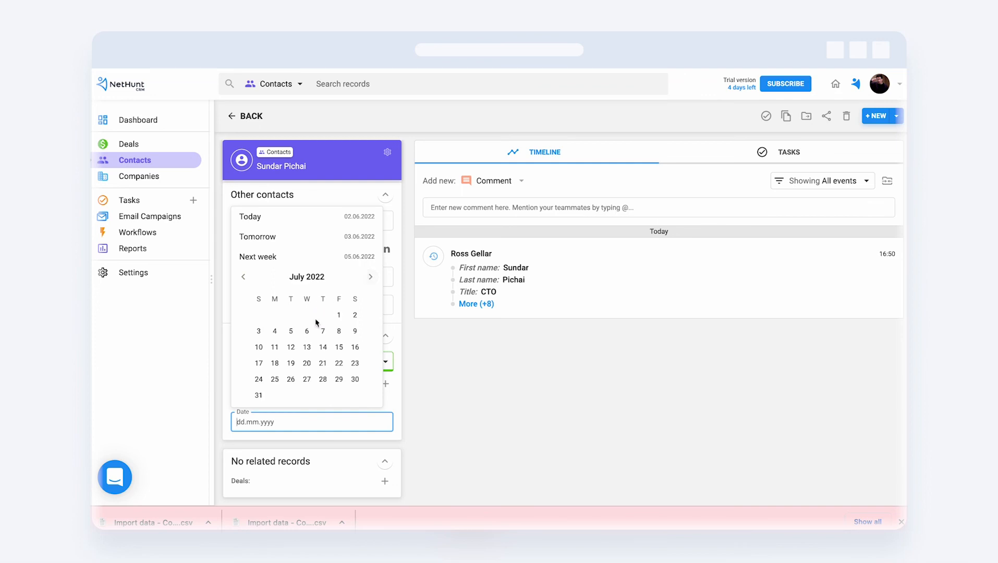
pyautogui.click(291, 332)
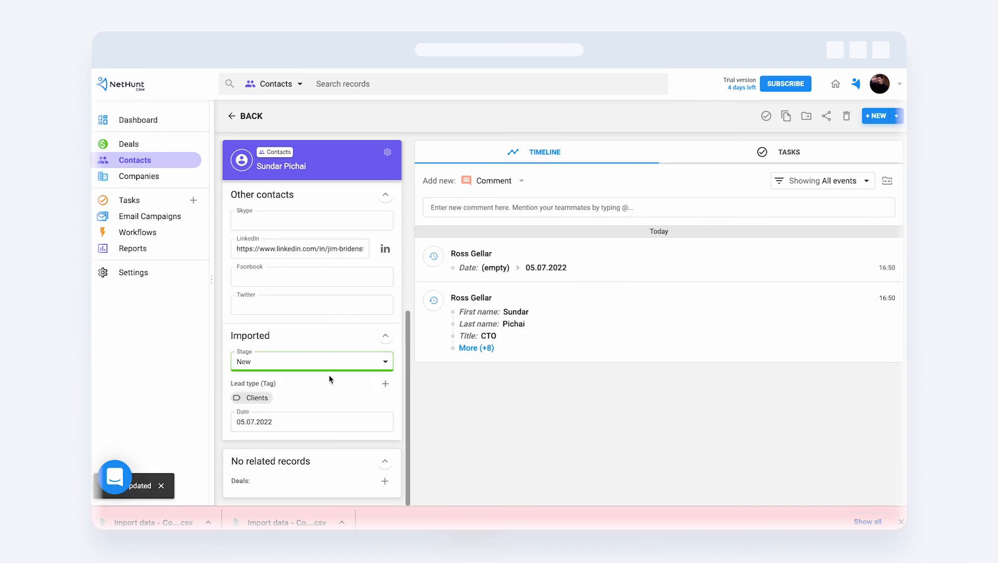
# - Open the Google company record linked to the contact and check its details and related records
pyautogui.scroll(4, 329, 302)
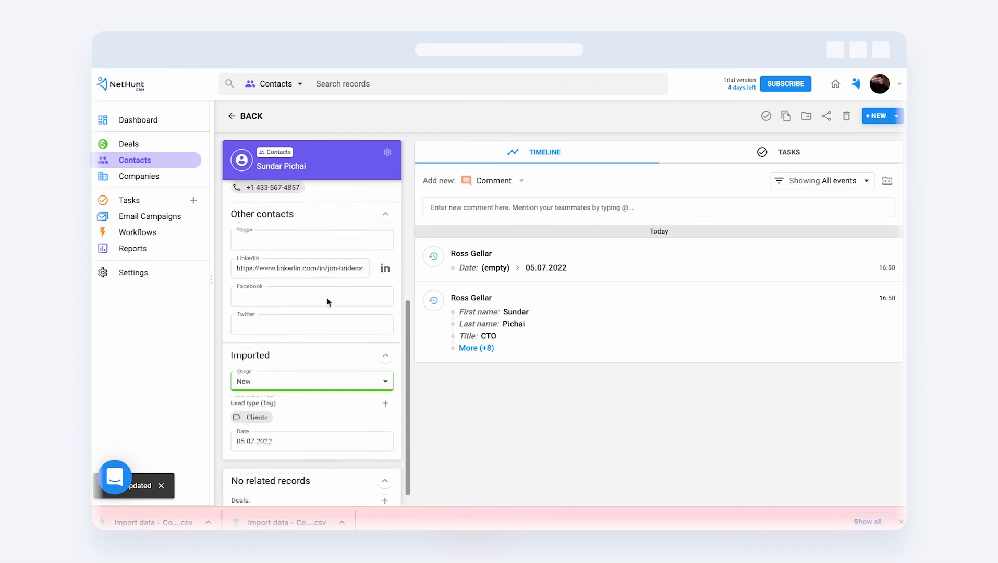
pyautogui.scroll(3, 328, 302)
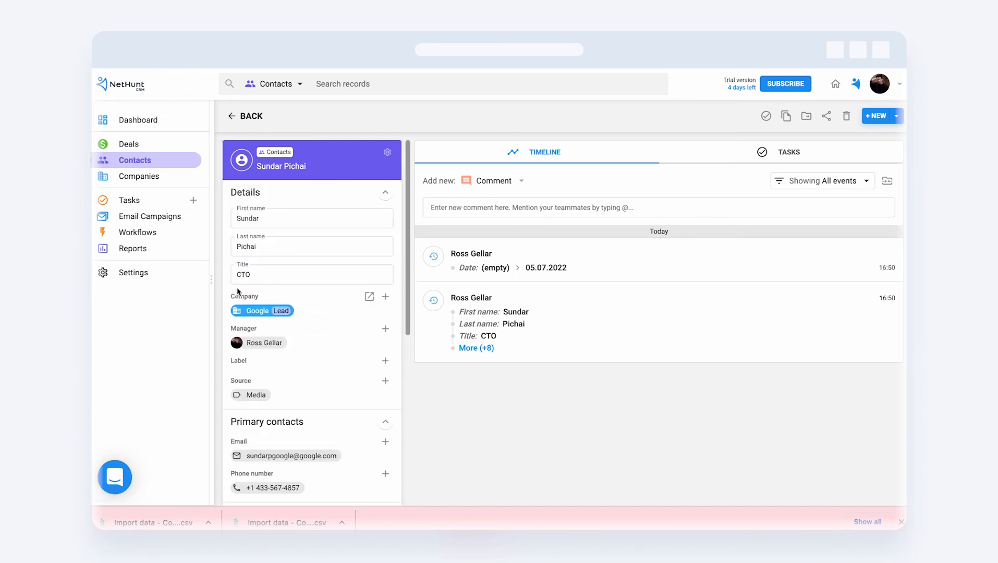
pyautogui.moveTo(258, 312)
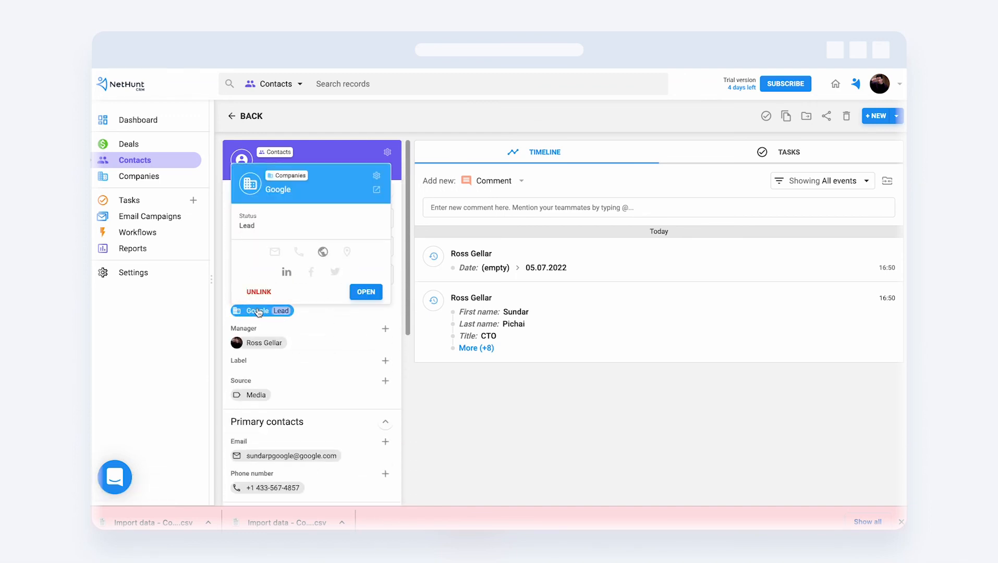
pyautogui.click(364, 292)
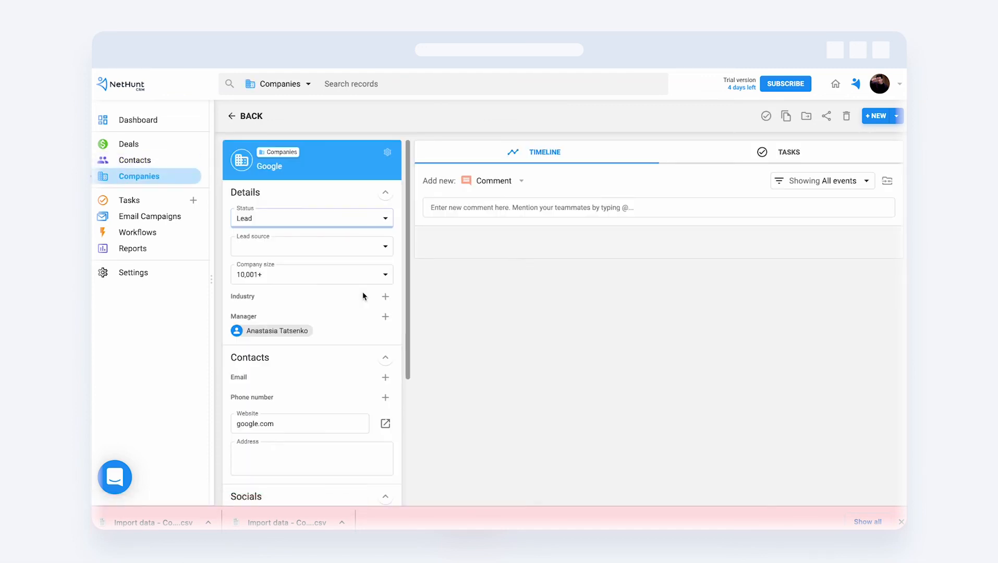
pyautogui.scroll(-3, 363, 296)
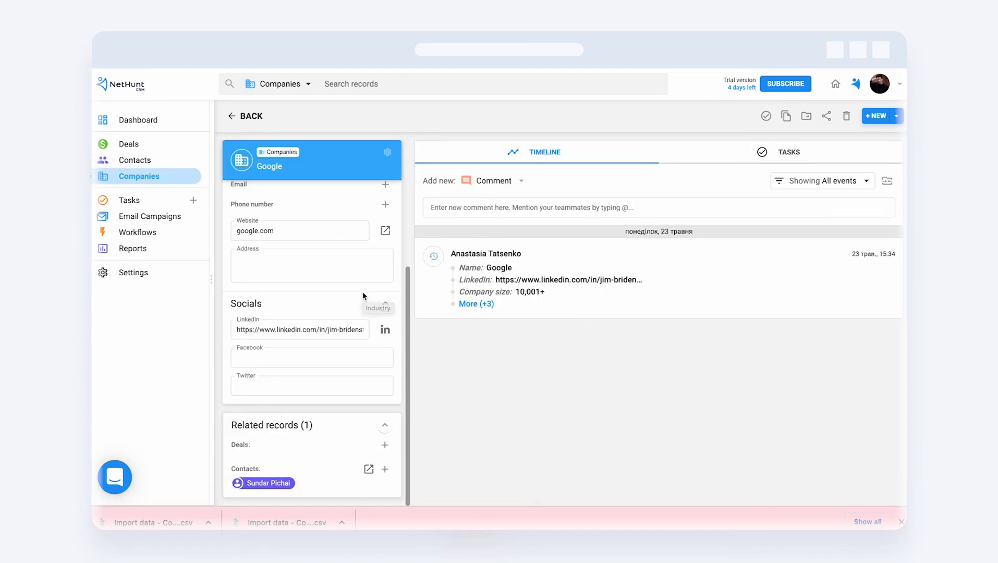